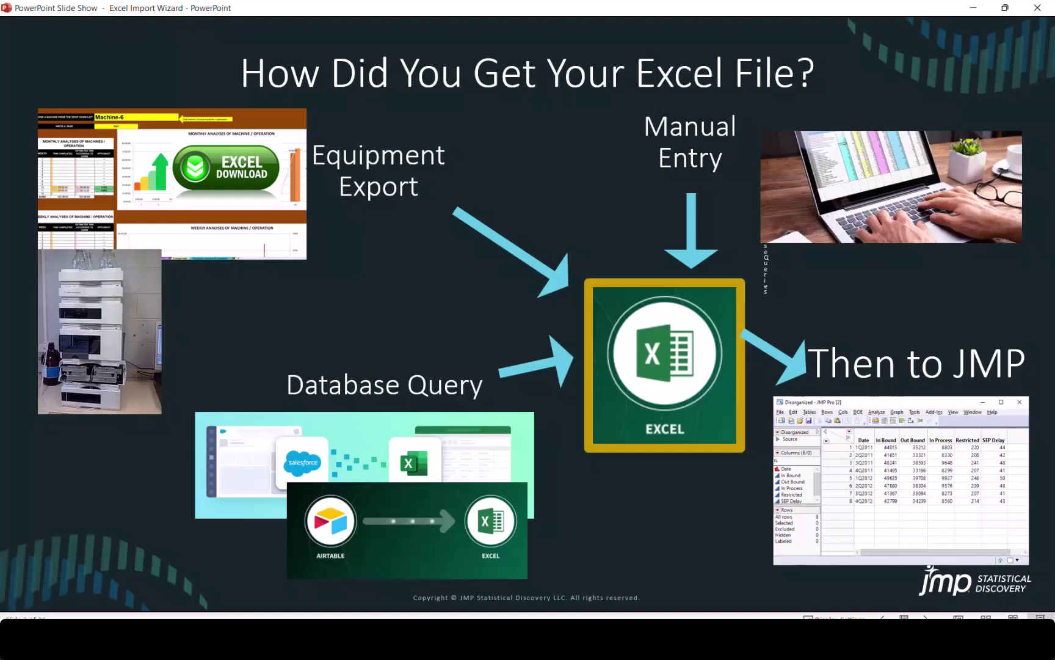
Step: Advance the slide show to the "What's the Data Structure?" slide
key(Right)
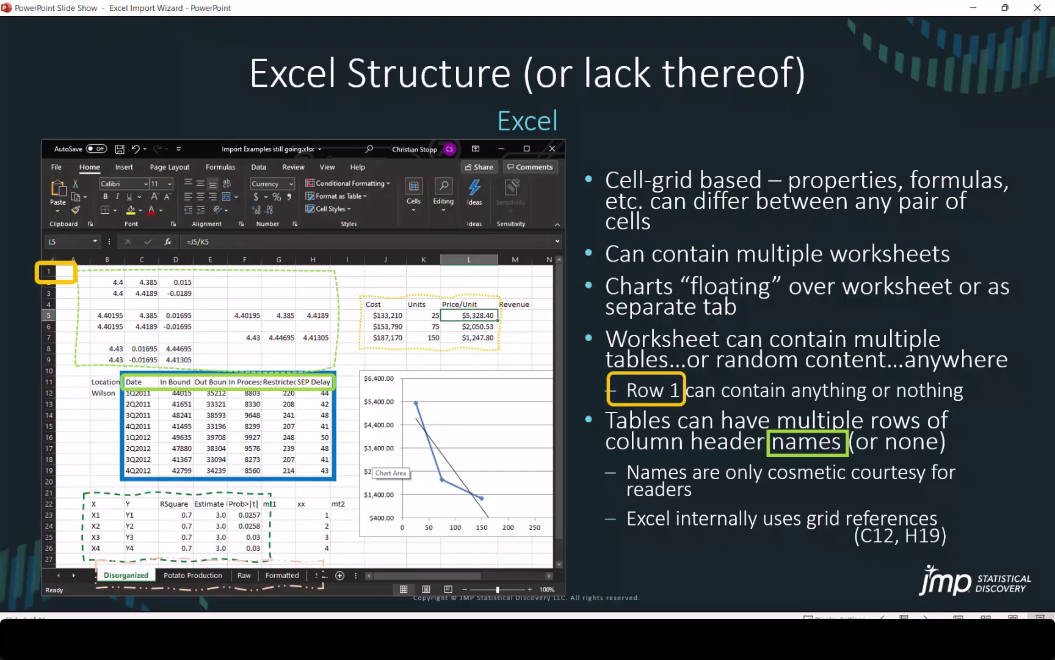
Step: Advance past the JMP Data Structure slide to the Excel To JMP copy/paste slide
key(Right)
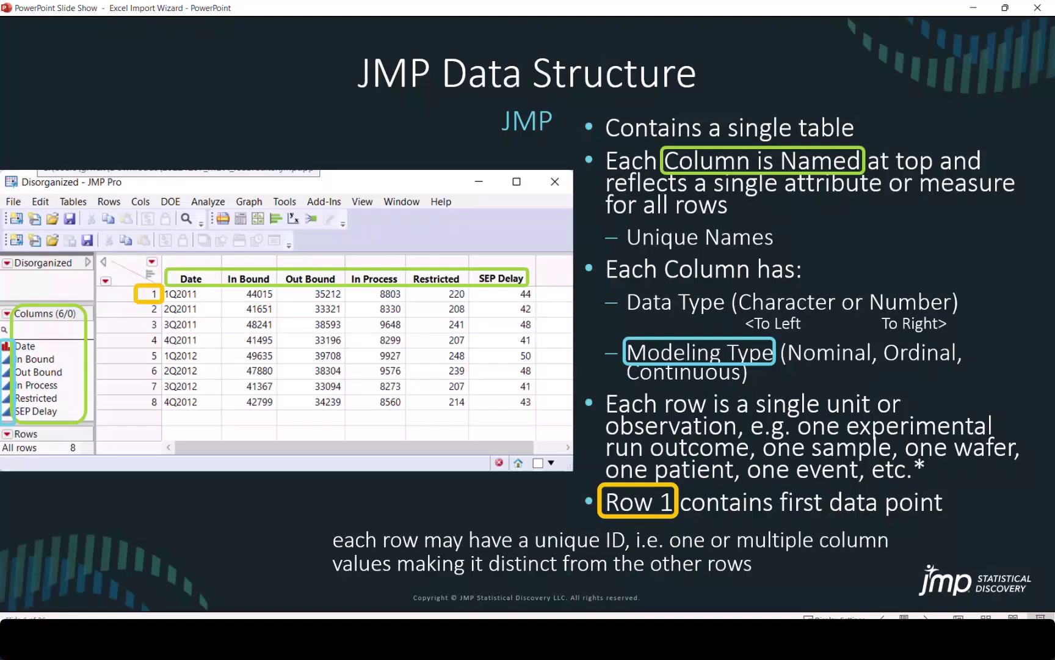
key(Right)
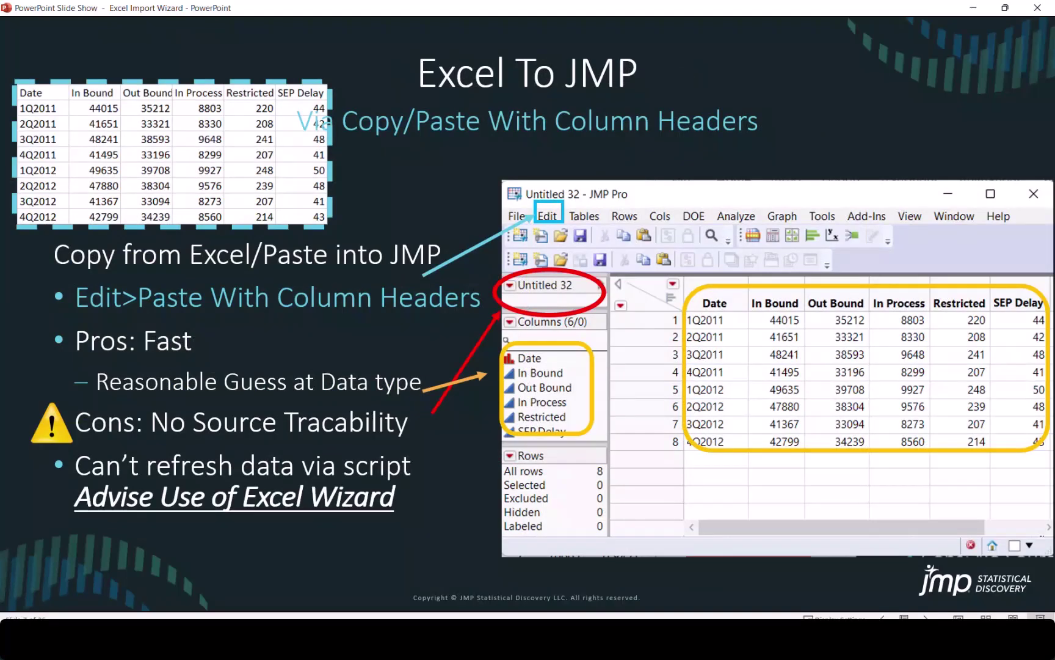
Step: Copy the quarterly Date to SEP Delay table (C11:H19) from the Excel workbook
click(1004, 8)
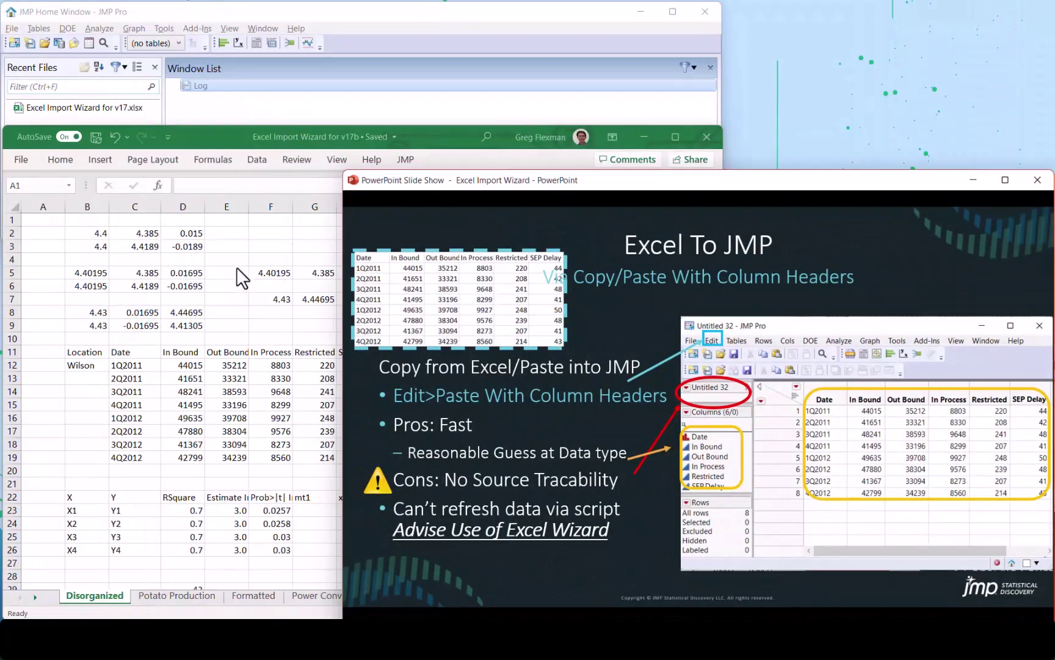
click(237, 266)
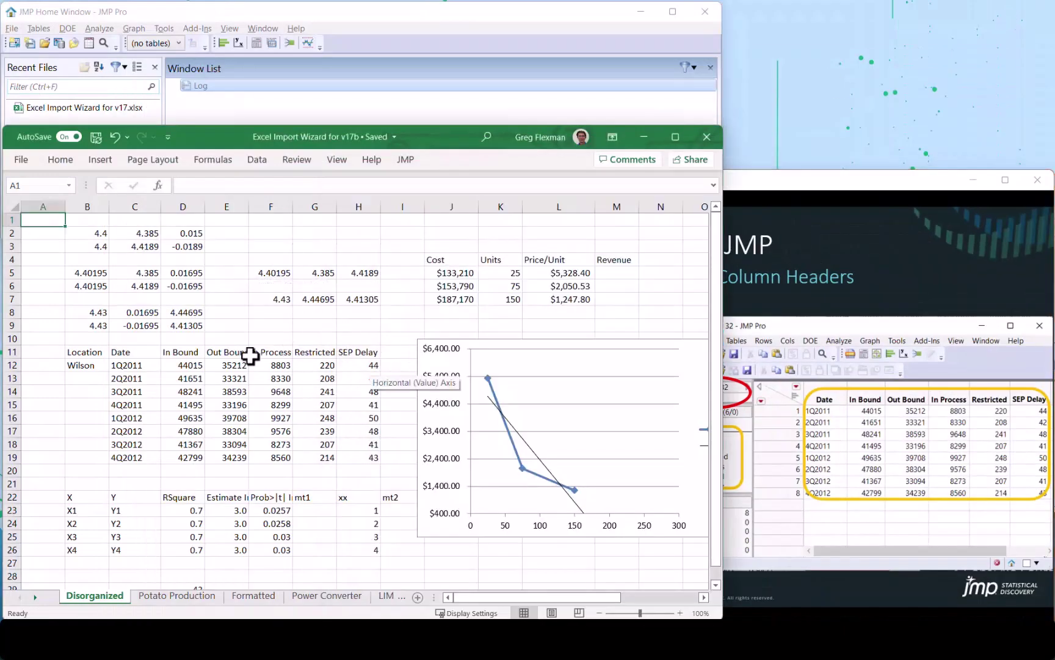
drag(147, 353, 356, 452)
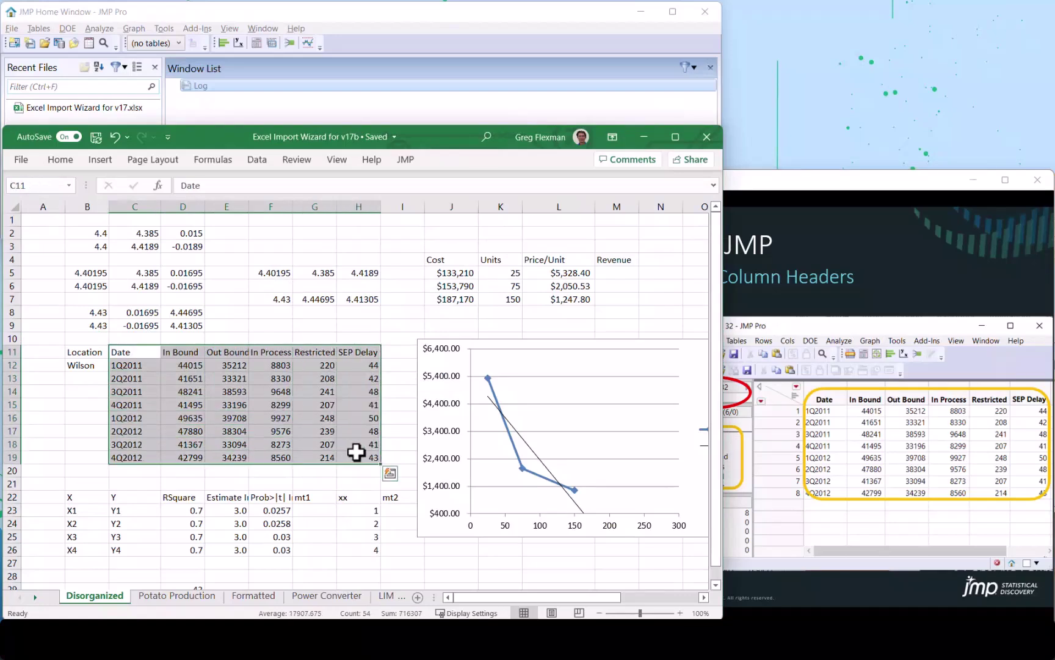
key(ctrl+c)
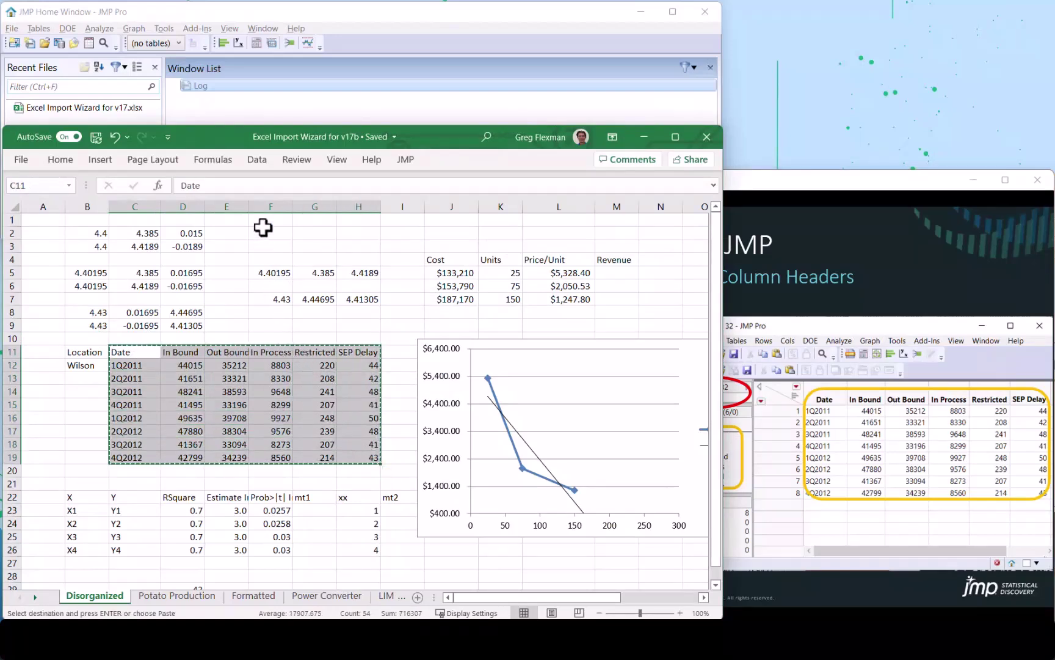
Step: Create a new empty JMP data table, Untitled 25, to receive the copied range
click(223, 101)
click(12, 28)
mouse_move(24, 44)
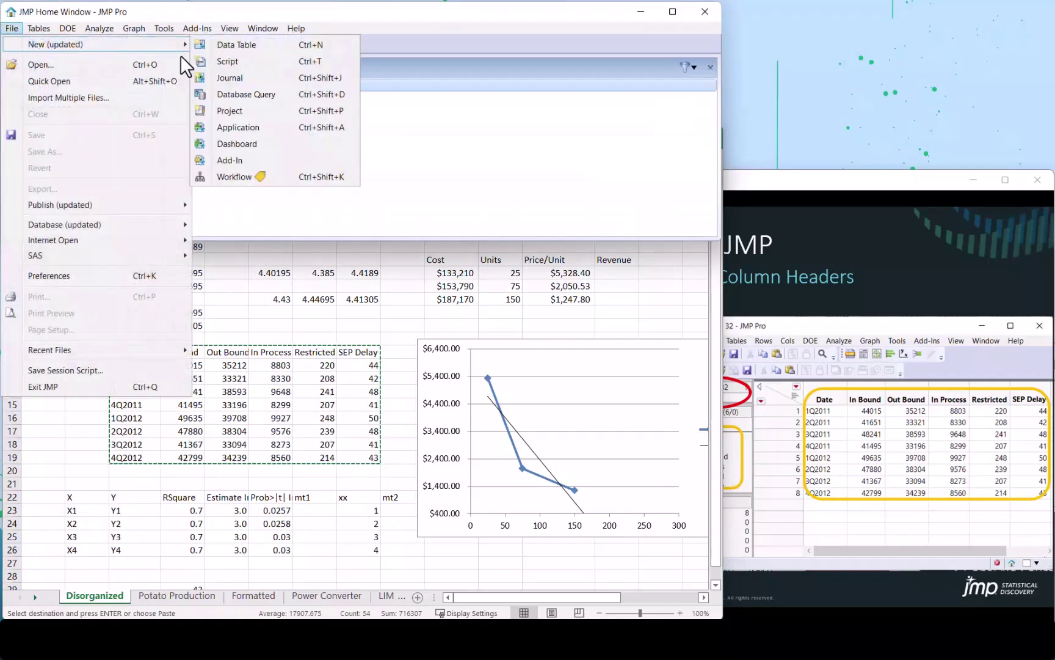
click(219, 47)
drag(639, 148, 297, 153)
click(210, 173)
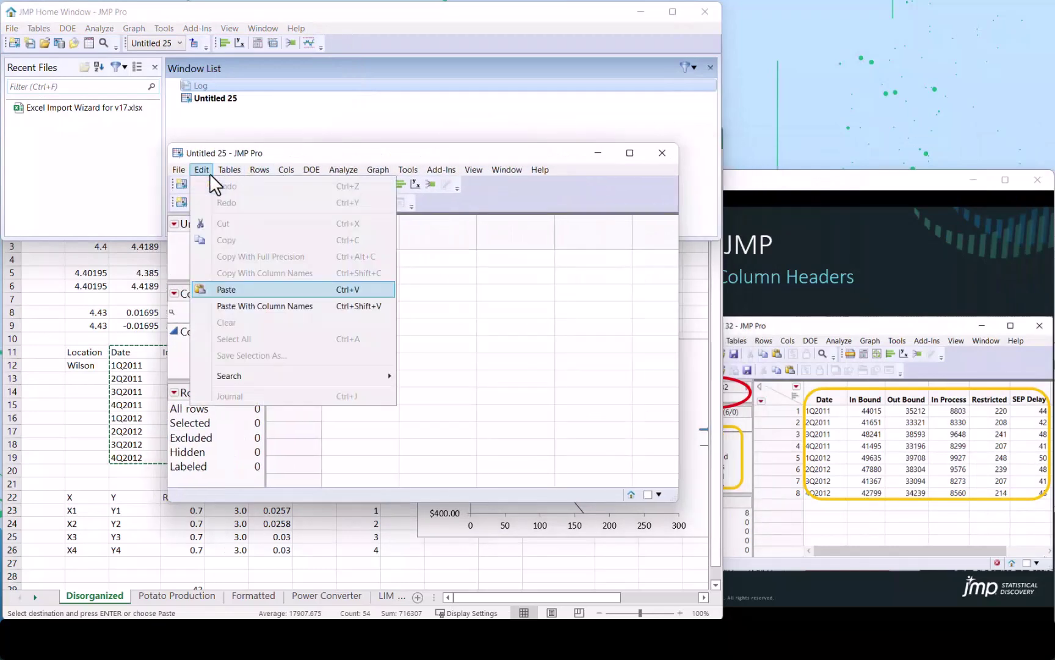
Step: Paste the data with column names, then review the Date and In Bound column info unchanged
click(240, 305)
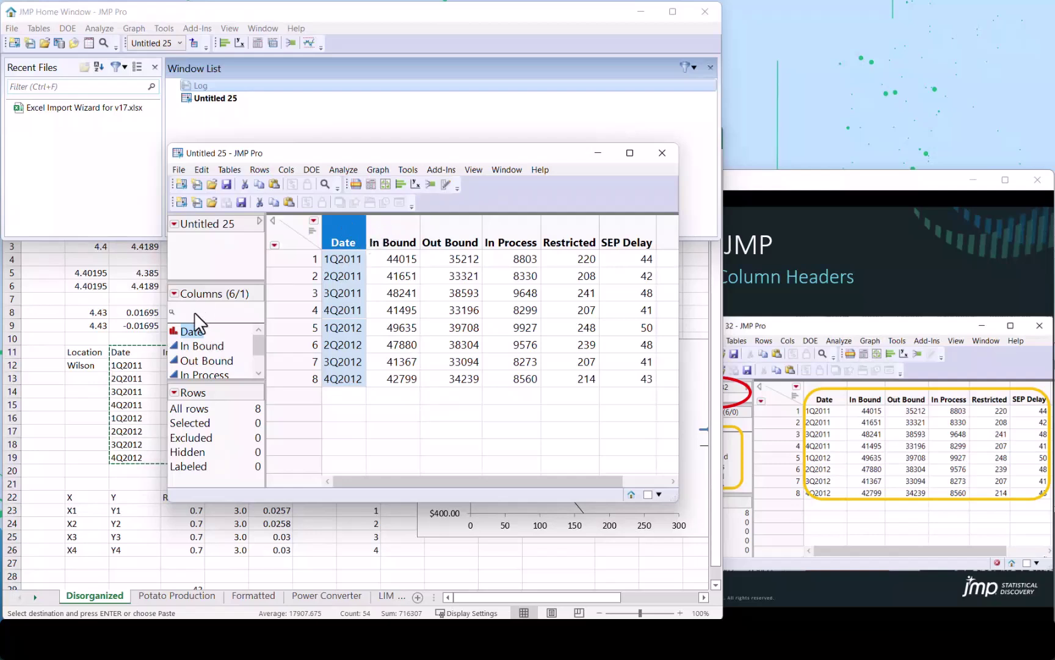
double_click(344, 238)
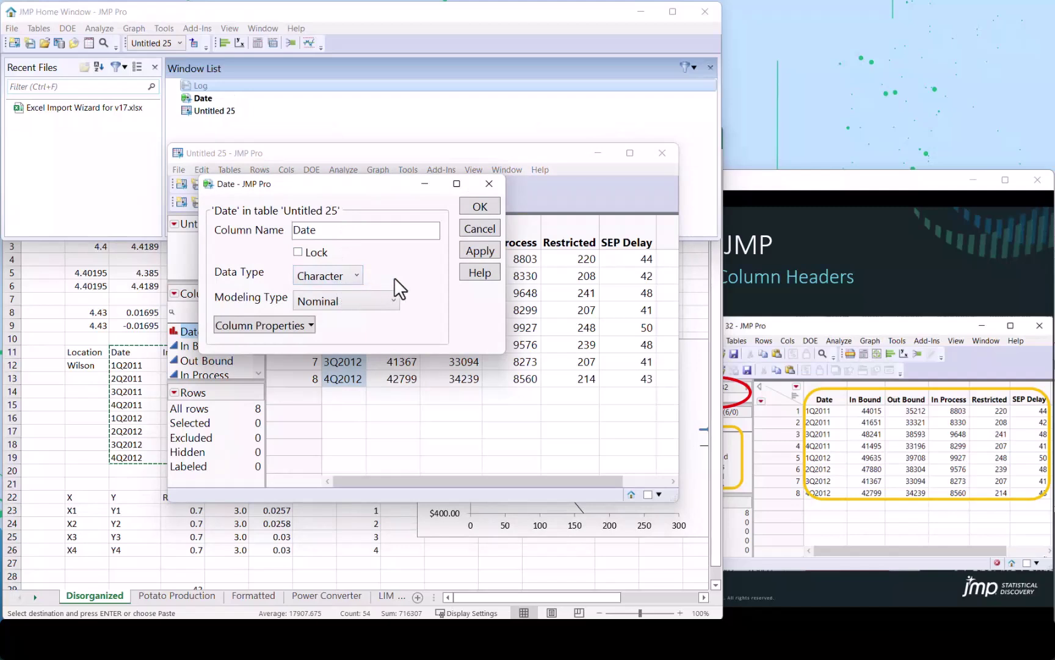
mouse_move(393, 283)
mouse_down()
mouse_move(271, 293)
mouse_move(340, 250)
mouse_up()
click(480, 206)
double_click(406, 232)
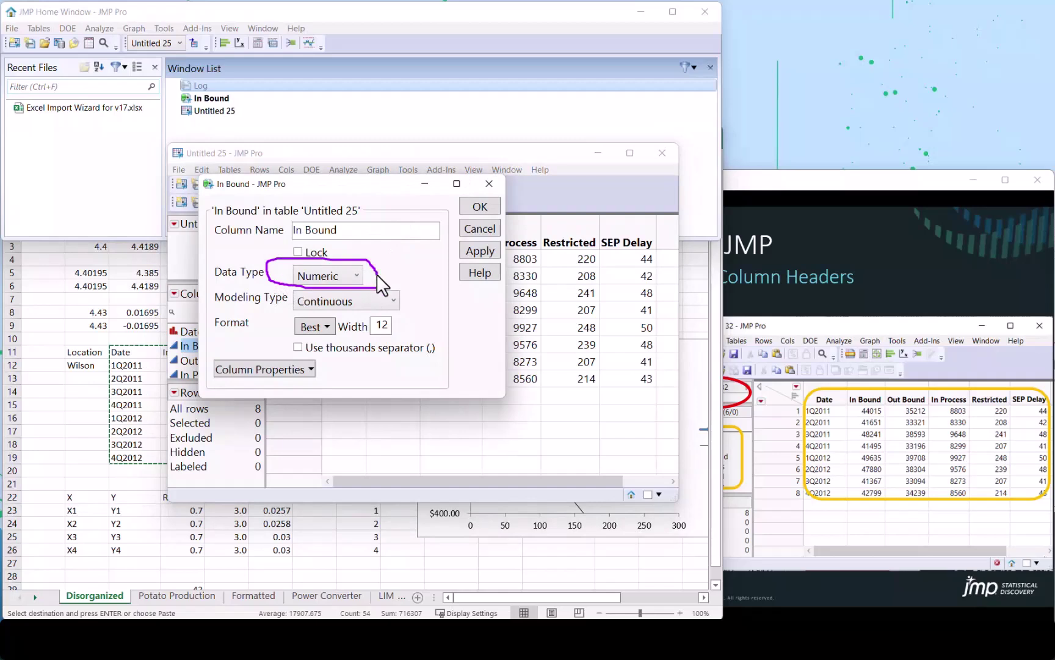
mouse_move(410, 291)
mouse_down()
mouse_move(332, 308)
mouse_move(292, 287)
mouse_up()
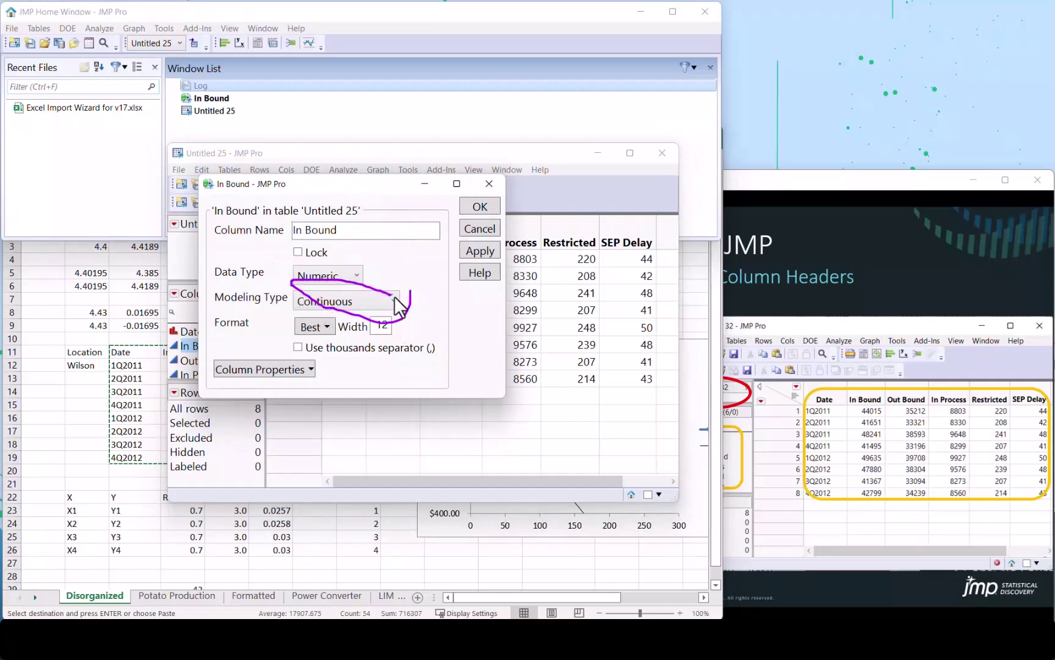
click(476, 207)
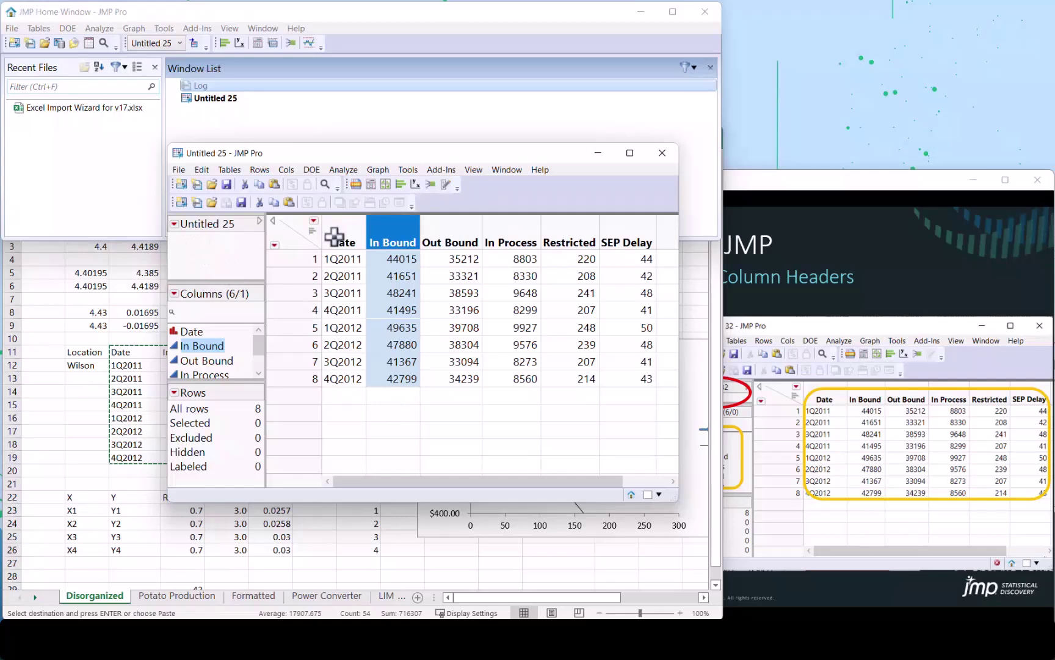
Step: Page through the Excel Import Wizard slides to the example with headers on row 2, data on row 5
click(771, 238)
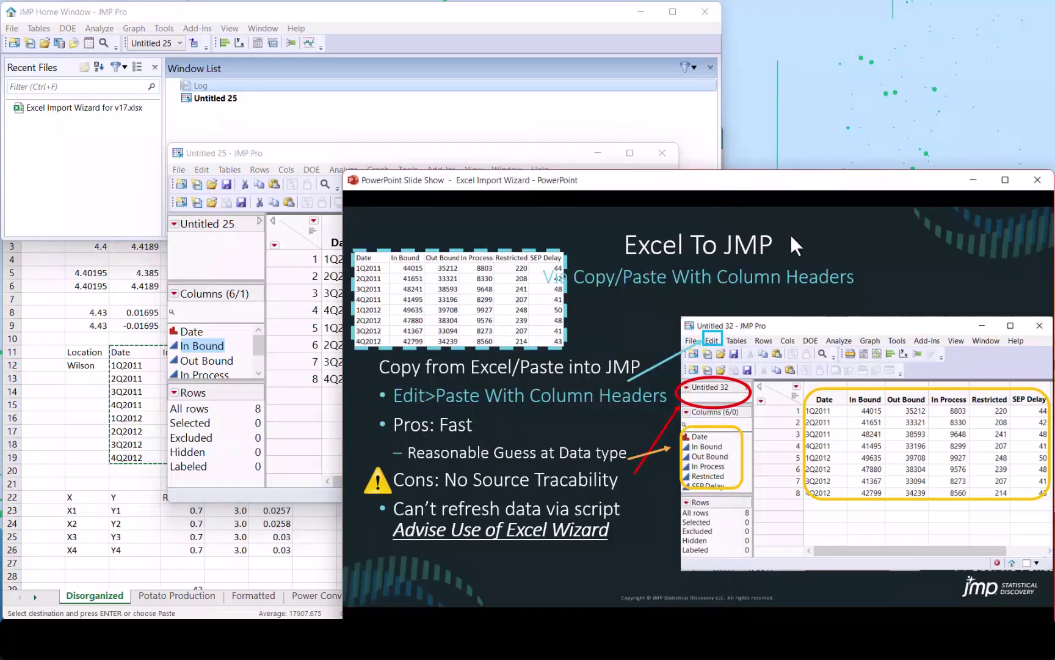
click(1004, 179)
click(438, 253)
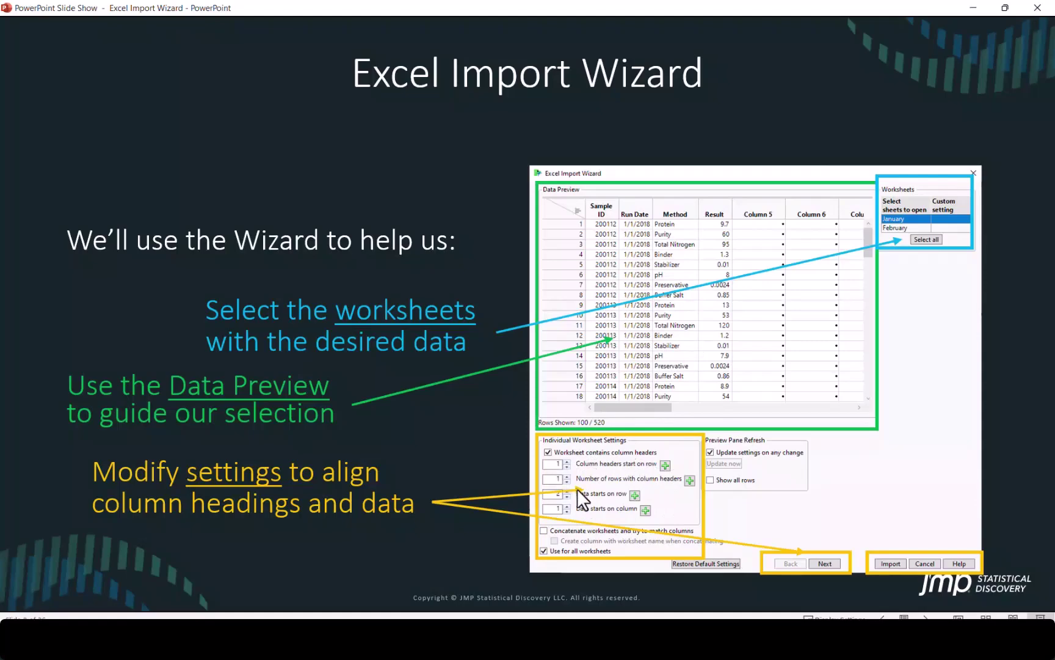
click(578, 490)
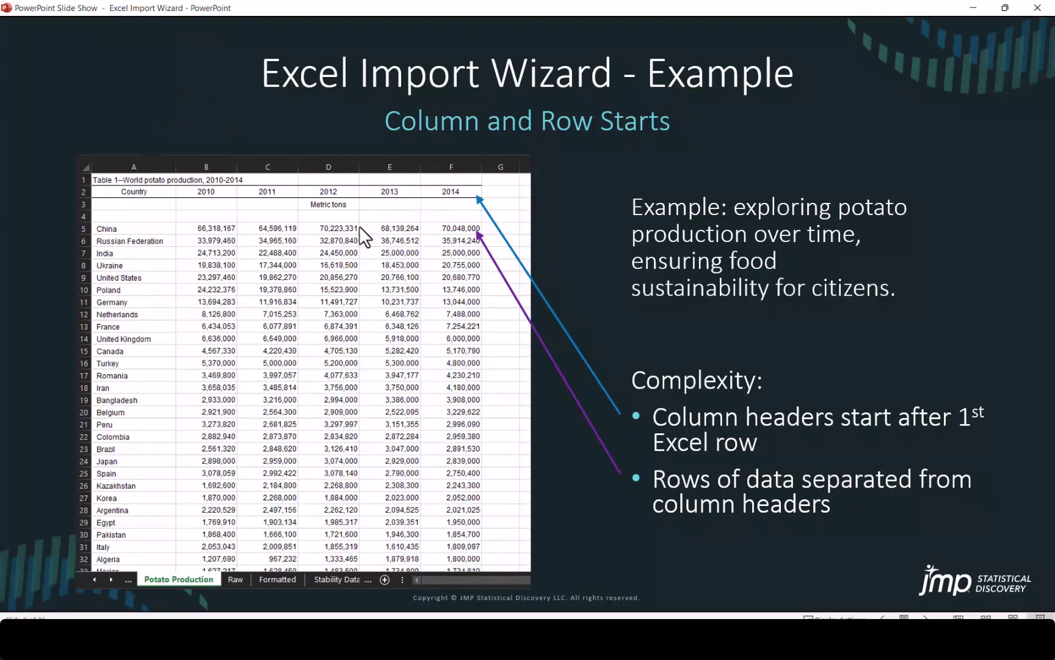
click(141, 221)
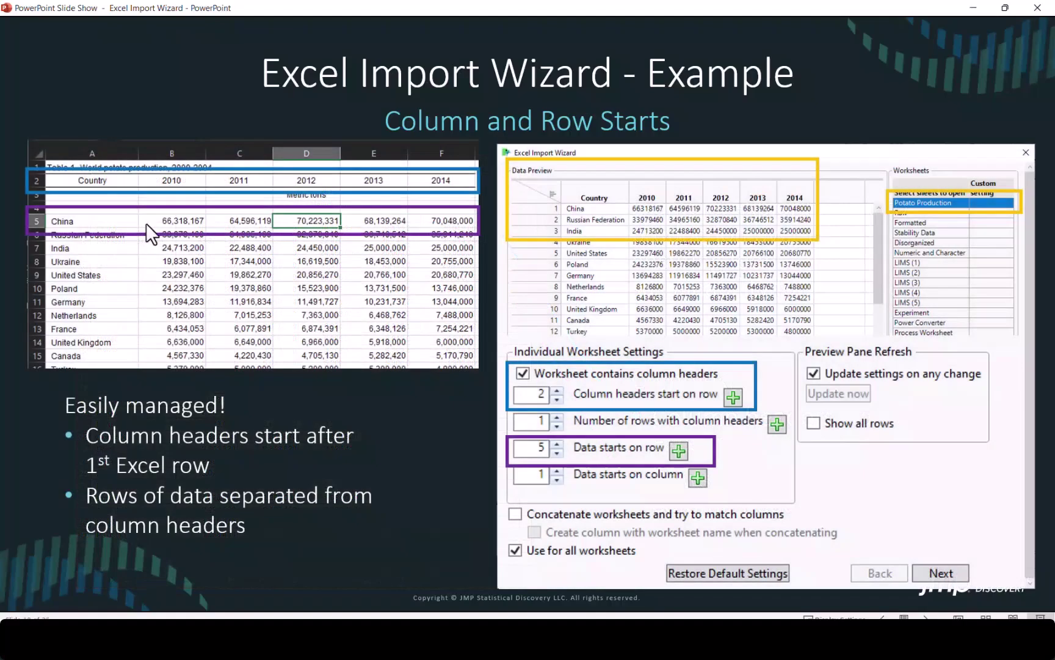
click(1004, 8)
Step: Close the Untitled 25 data table without saving
double_click(308, 99)
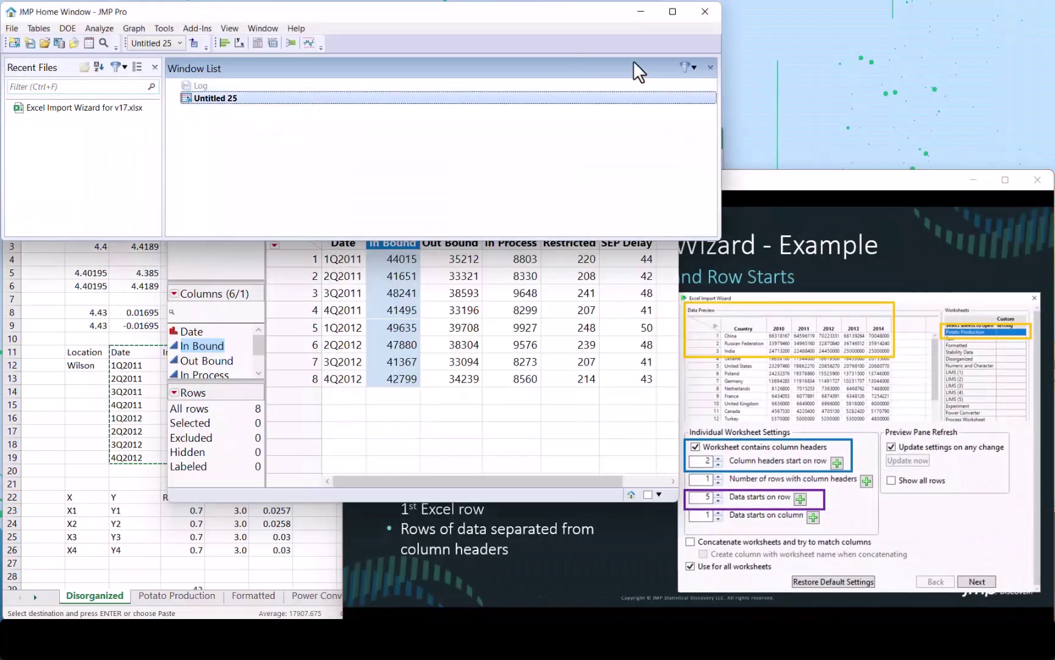
click(663, 152)
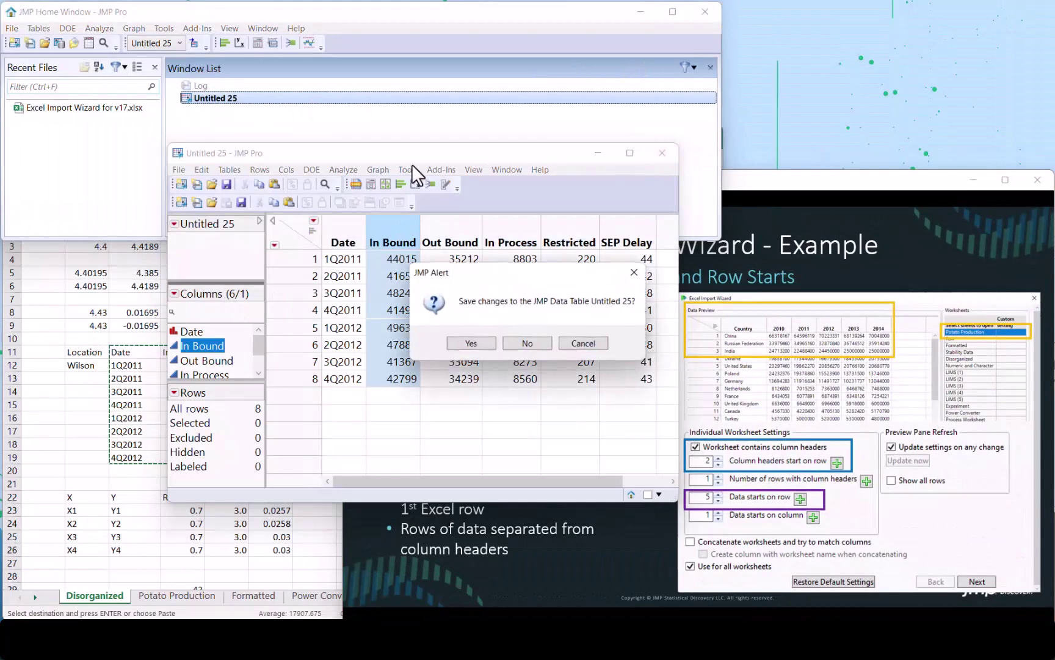
click(522, 345)
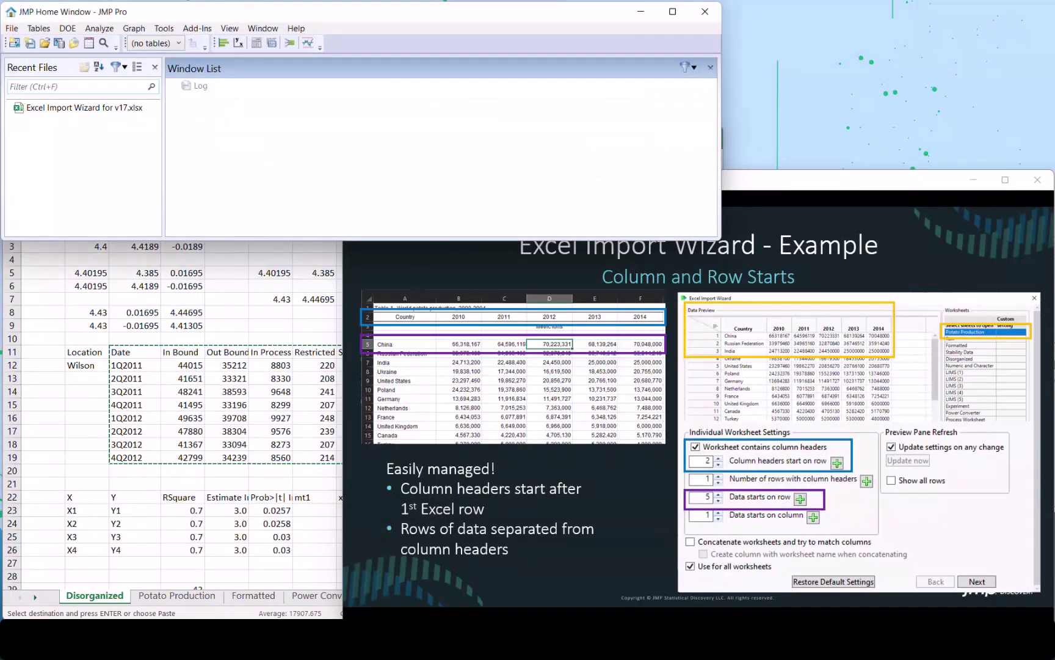
Step: Open the Excel Import Wizard for v17 workbook in JMP's Excel import wizard
click(13, 28)
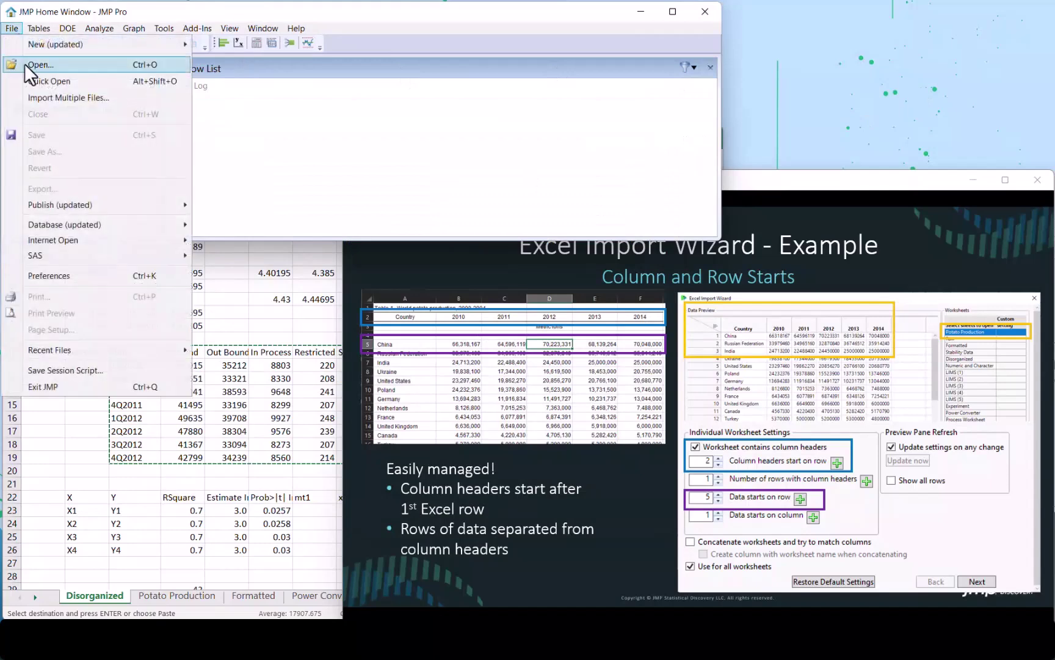
click(24, 63)
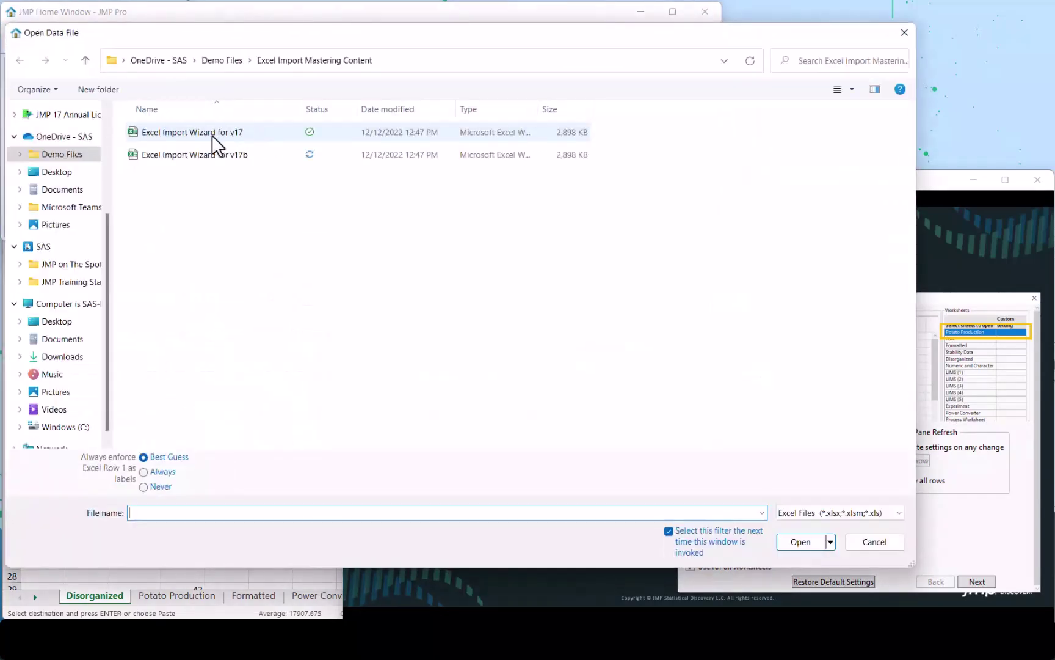
click(212, 134)
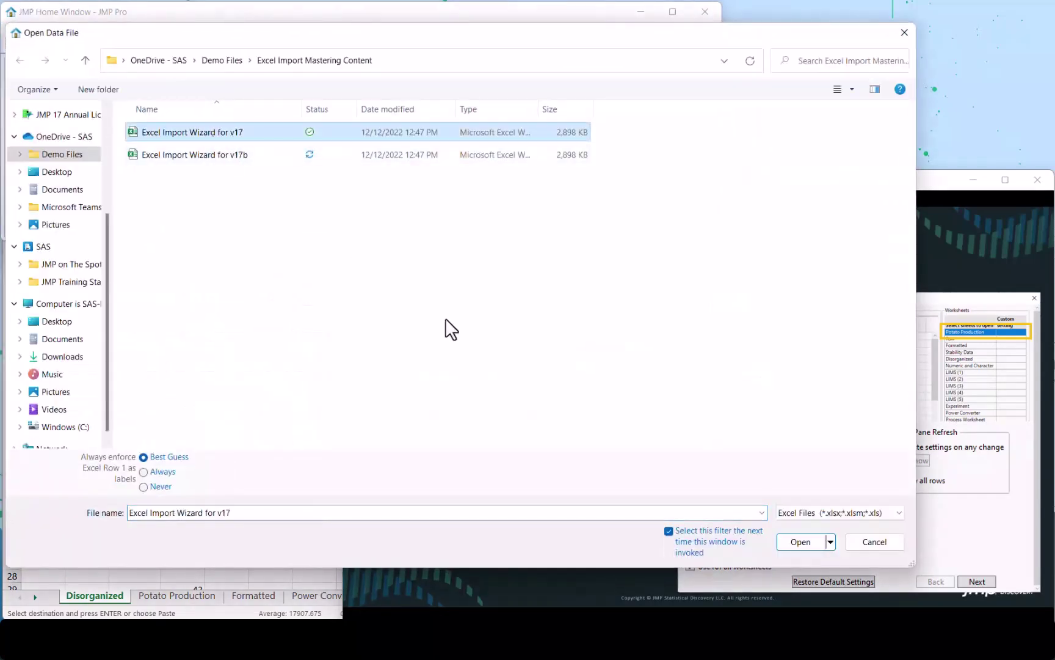
click(800, 541)
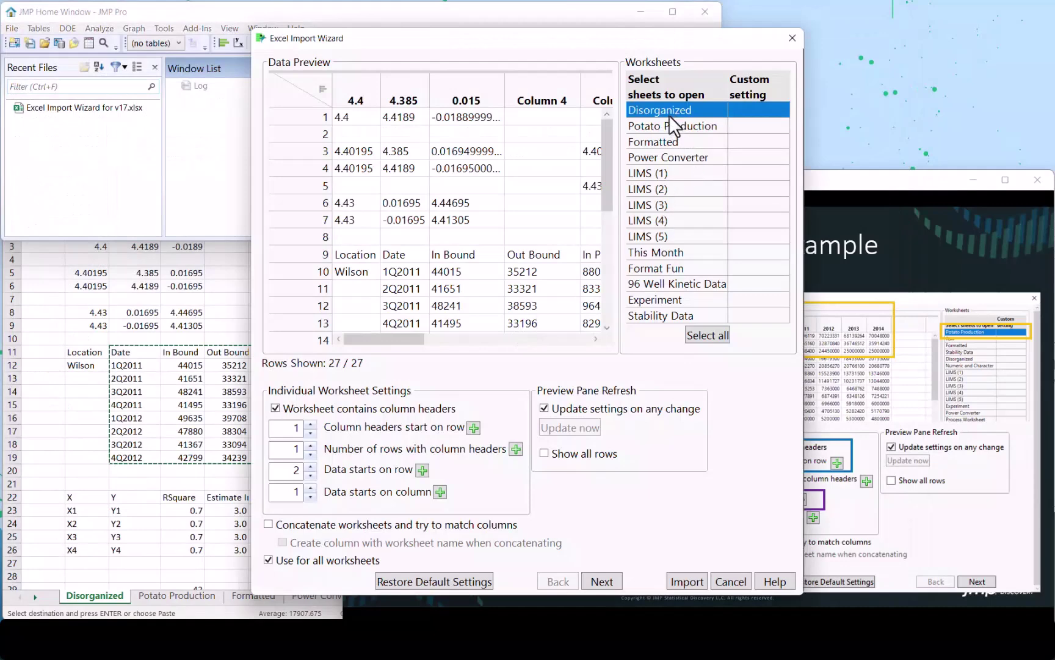
Step: Import the Potato Production sheet with headers on row 2 and data starting on row 5 (China)
click(671, 125)
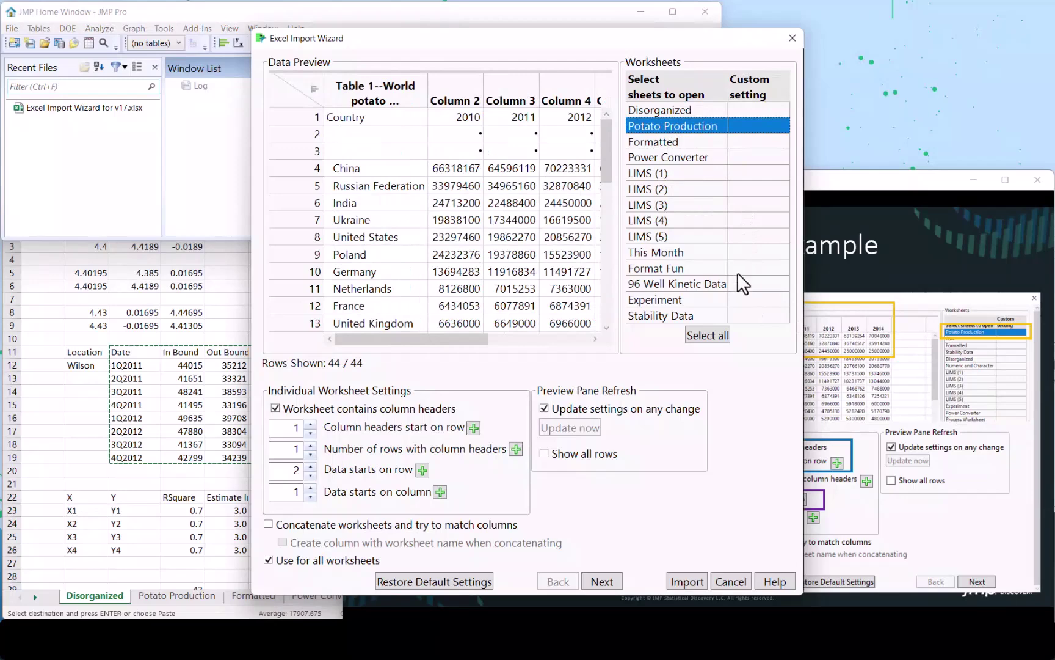
drag(803, 193, 1049, 201)
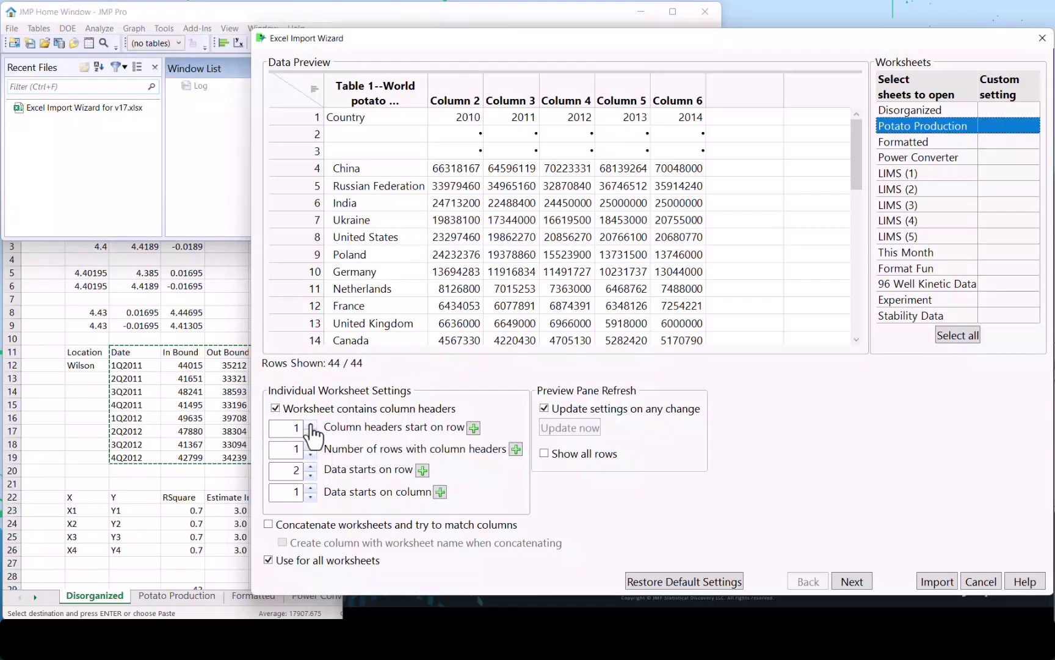
click(311, 425)
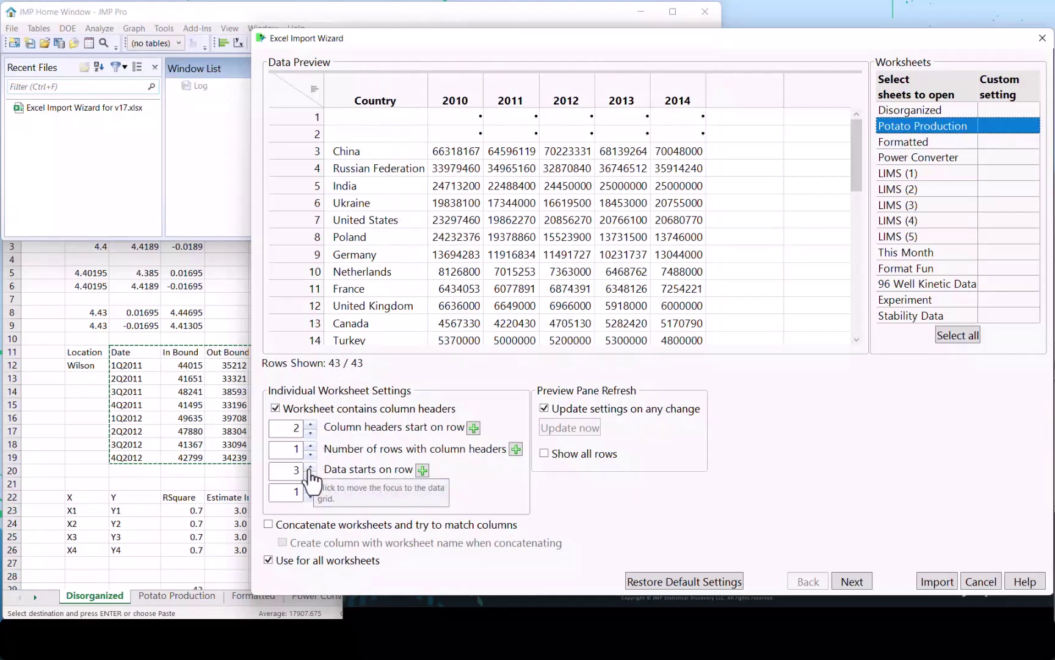
click(308, 153)
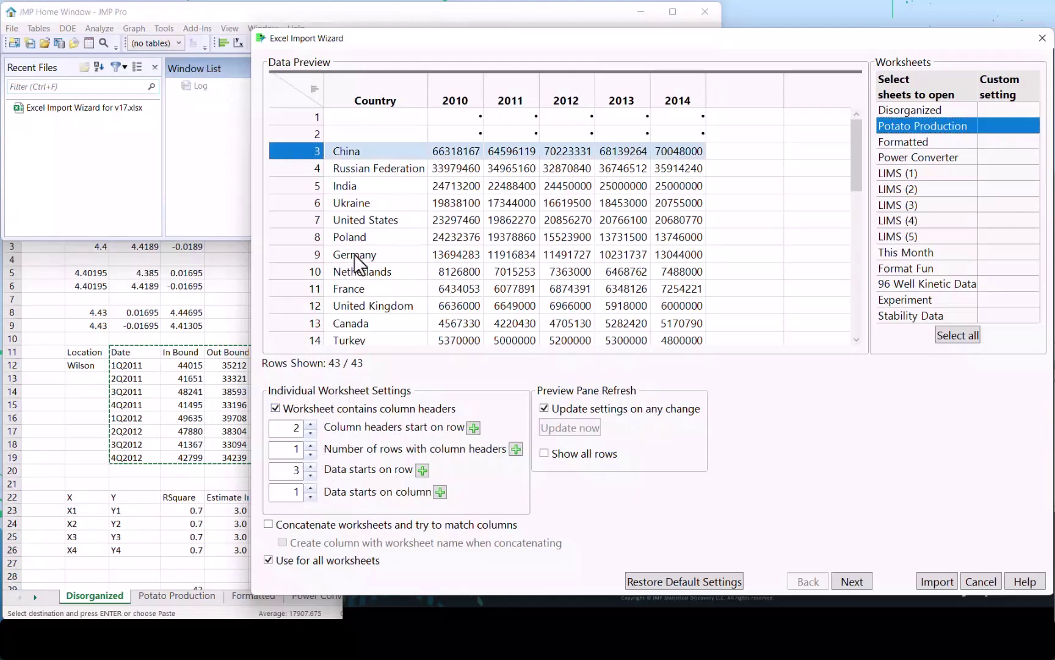
click(423, 470)
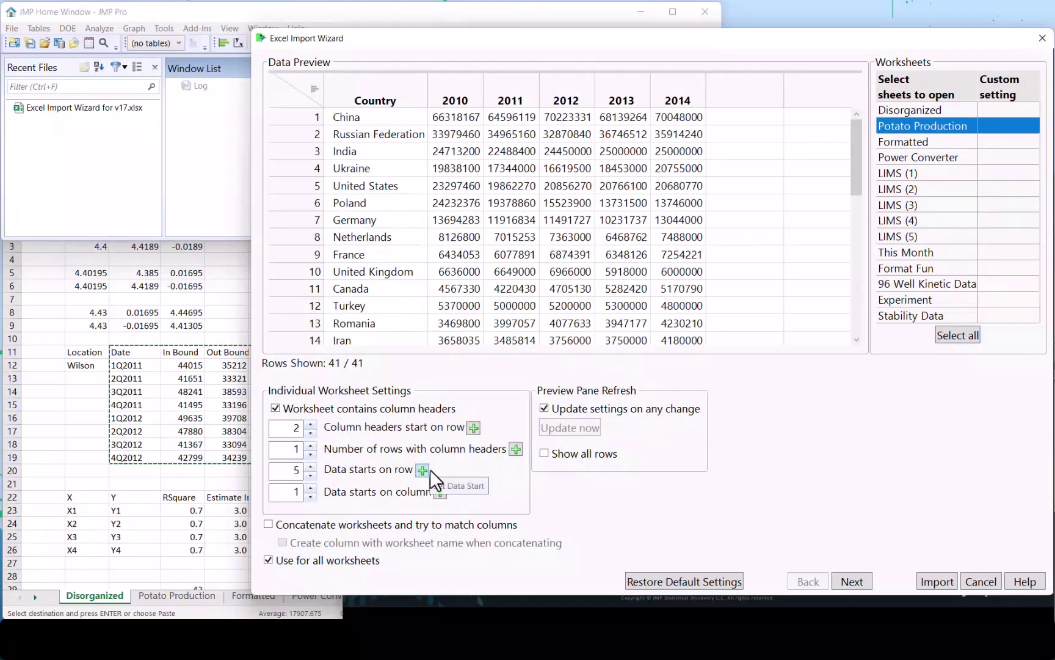
click(935, 582)
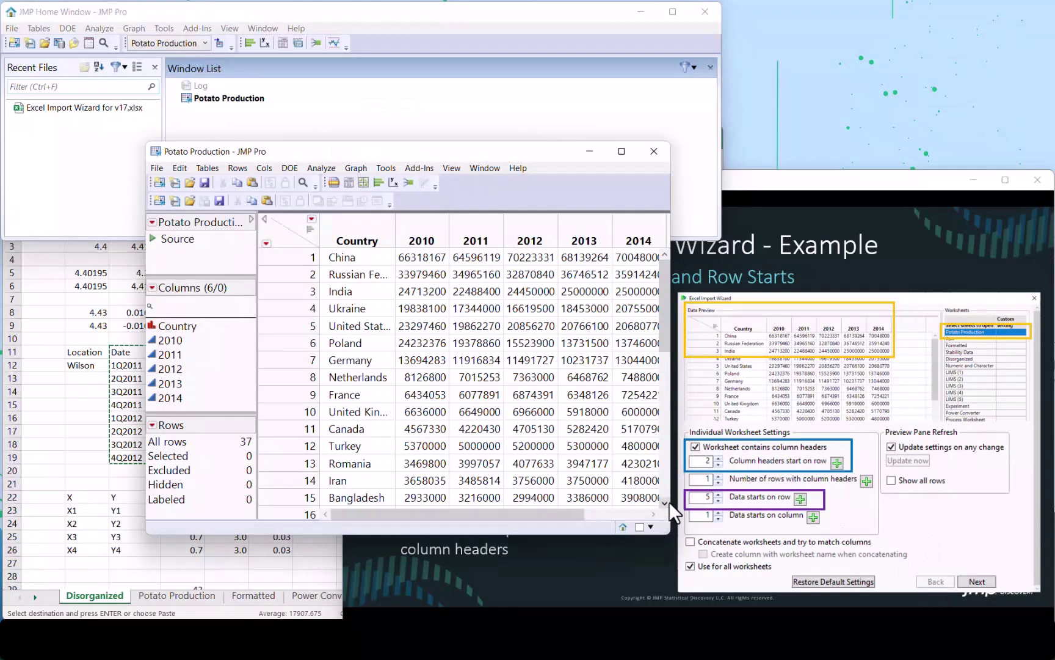
Step: Discard Potato Production unsaved and advance the full-screen slide show to the merged-cells slide
click(655, 150)
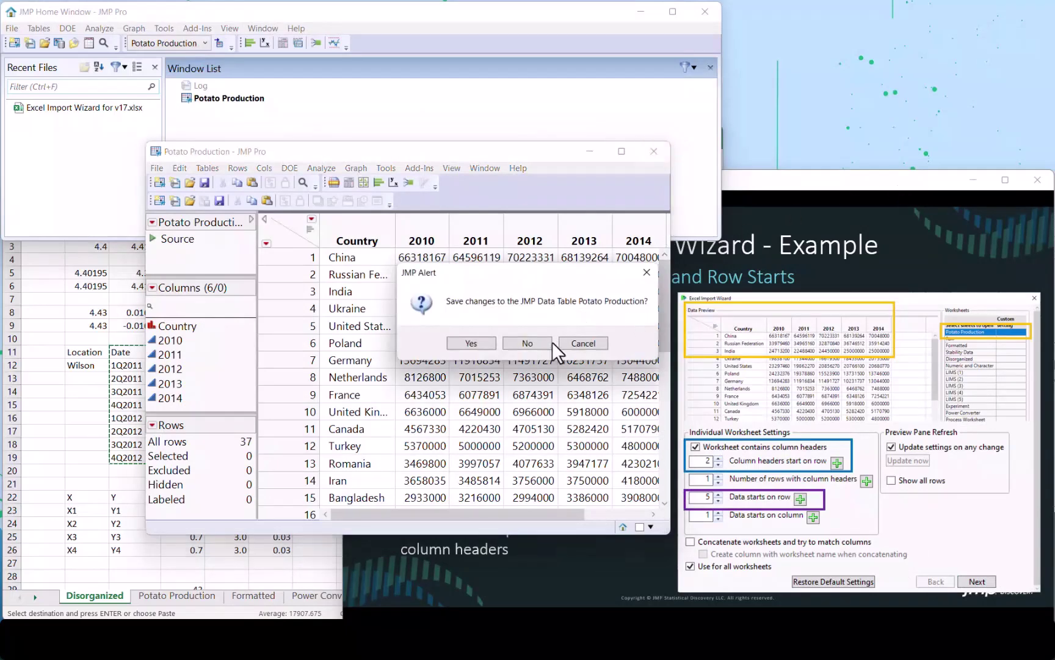
click(527, 342)
click(849, 190)
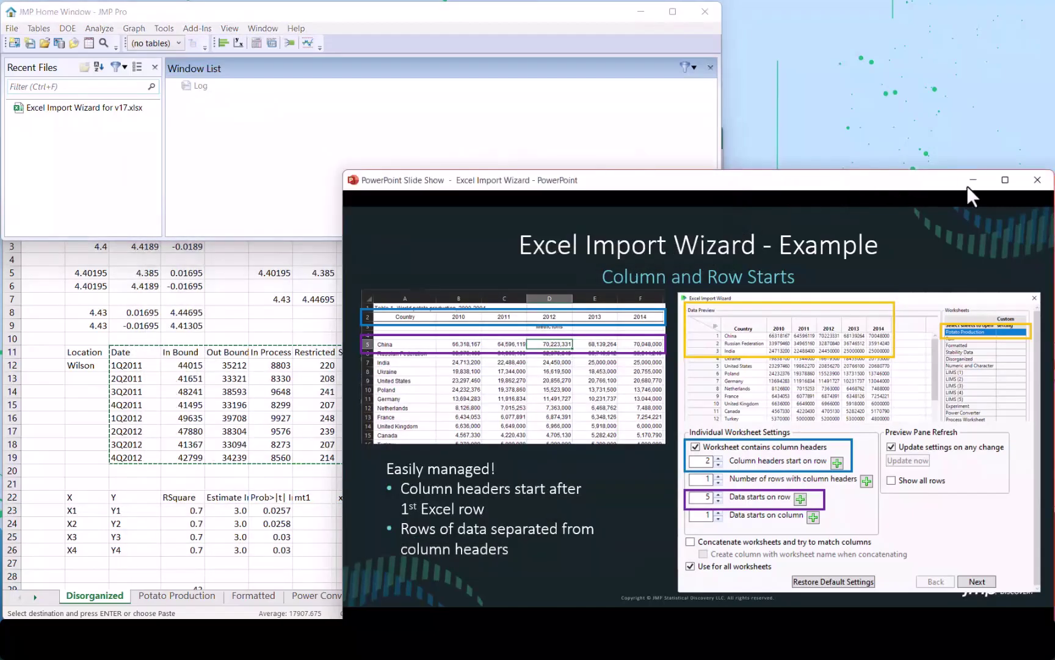
click(1004, 181)
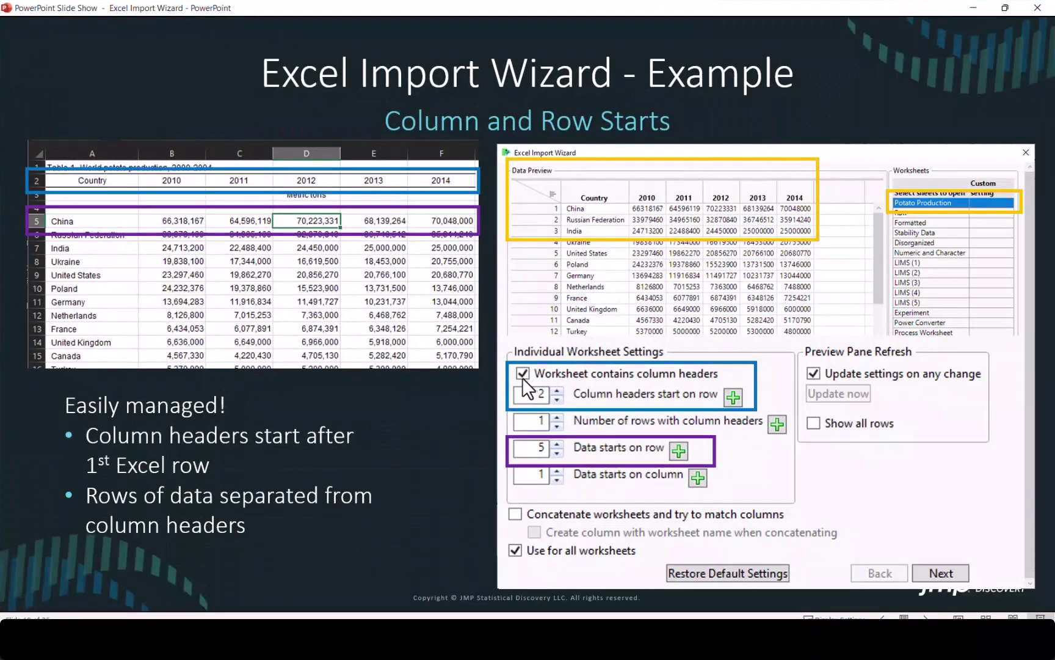
click(522, 378)
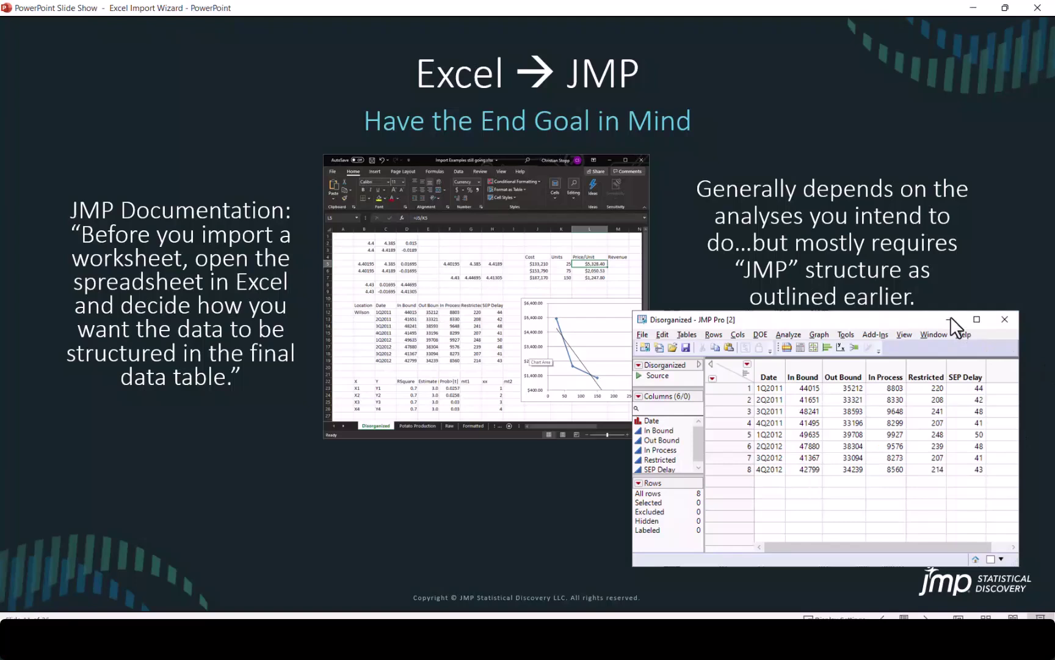
key(Right)
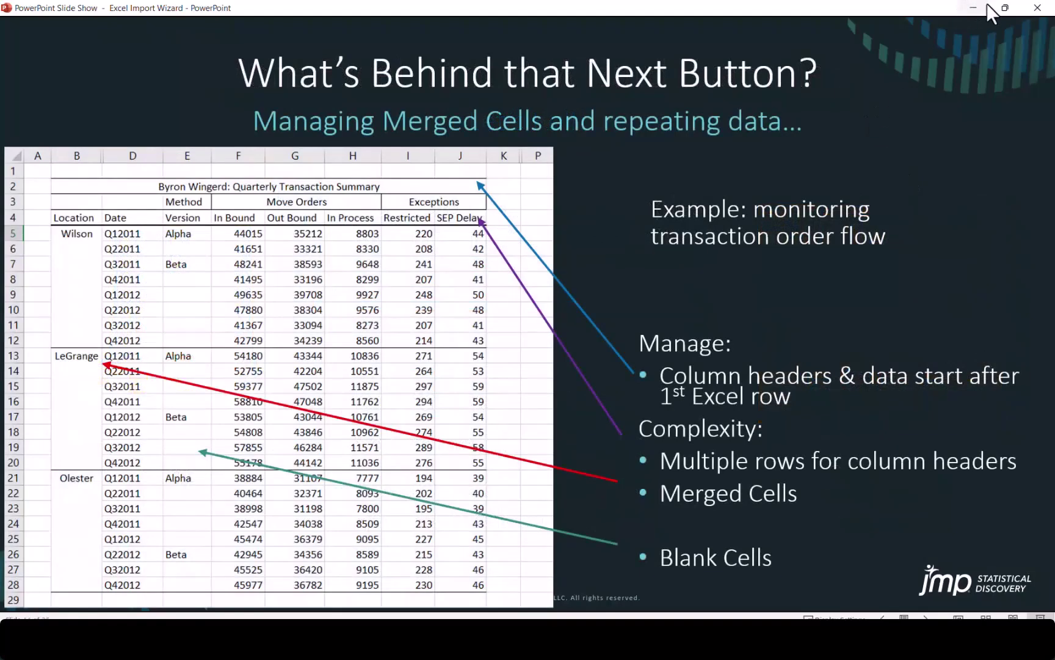
Step: Restore the PowerPoint slide show to a window so JMP and Excel show behind it
mouse_move(1003, 10)
click(1003, 9)
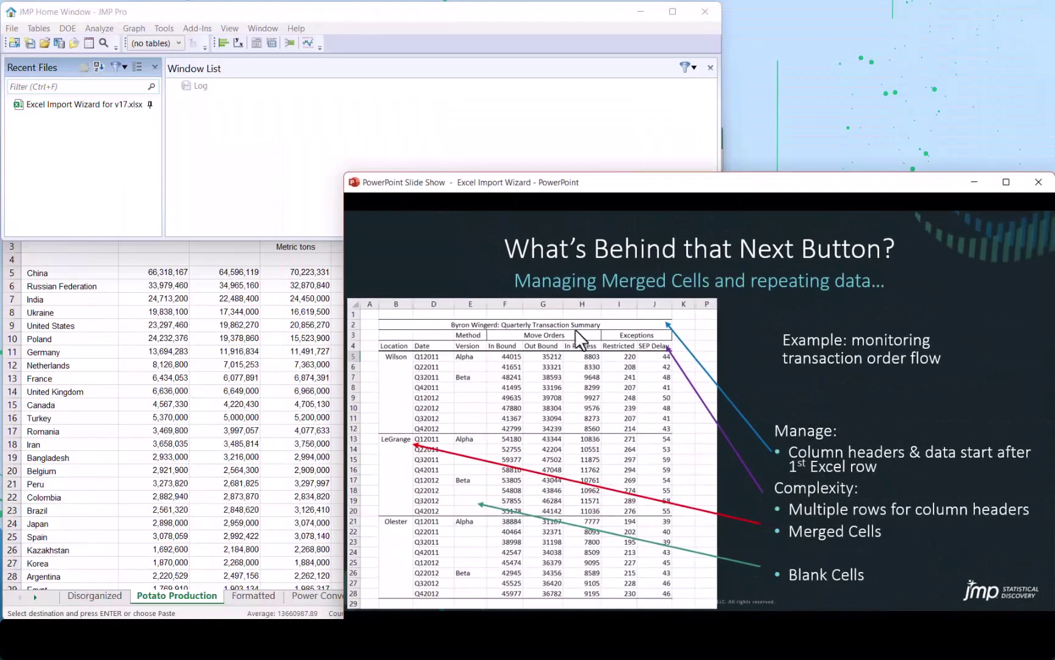
Step: Switch Excel to the Formatted sheet and inspect its merged Move Orders header and stacked header rows
click(259, 391)
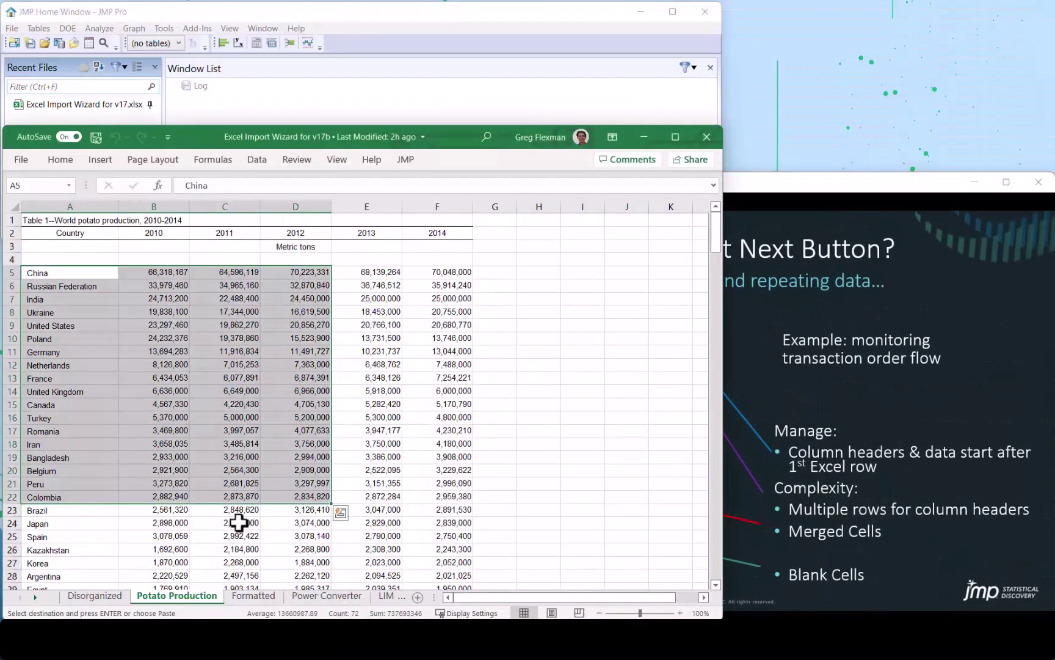
click(251, 598)
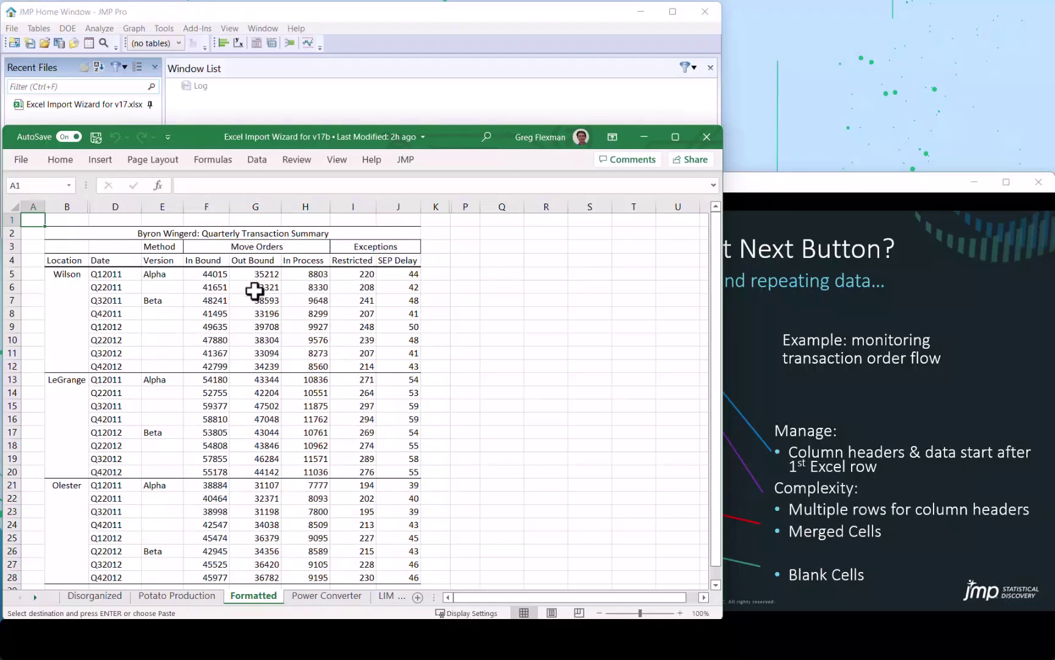
click(222, 246)
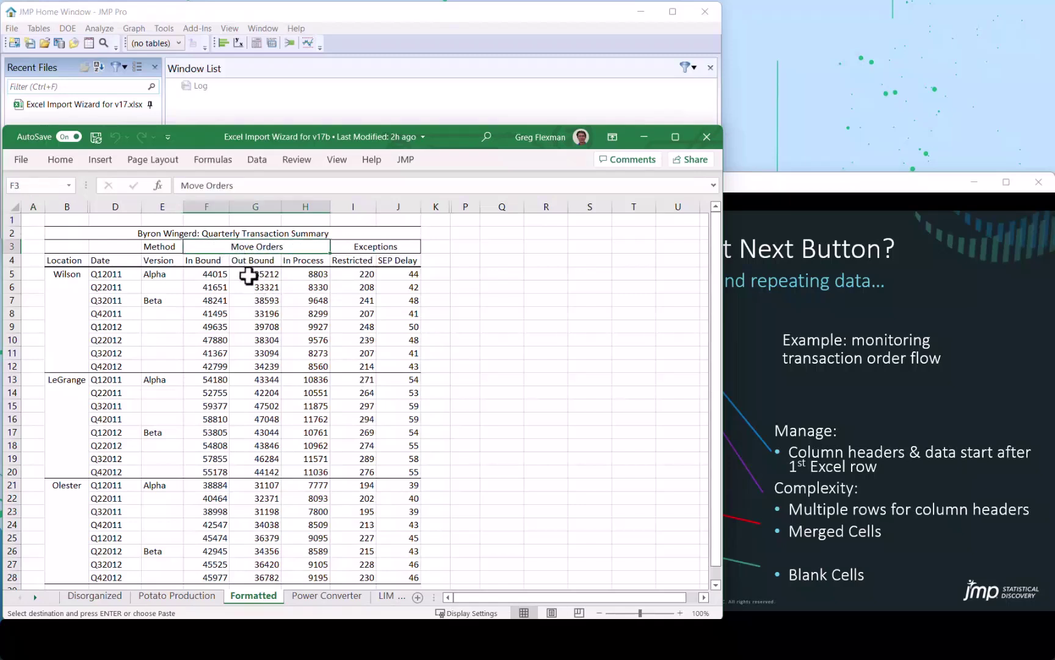
click(249, 276)
key(Up)
key(Up)
key(Up)
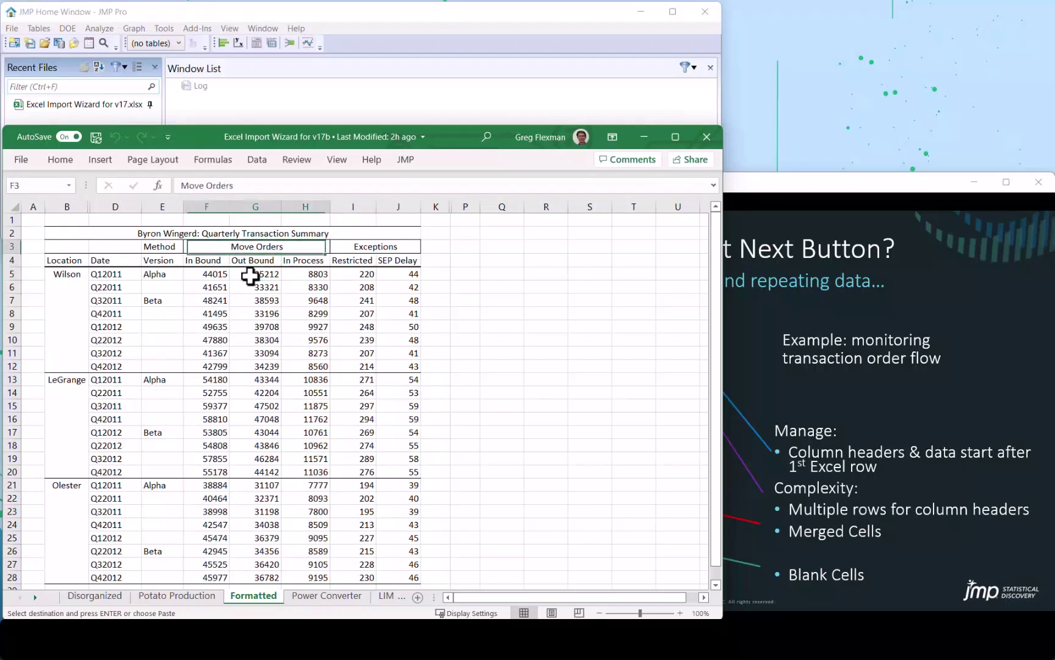
key(Up)
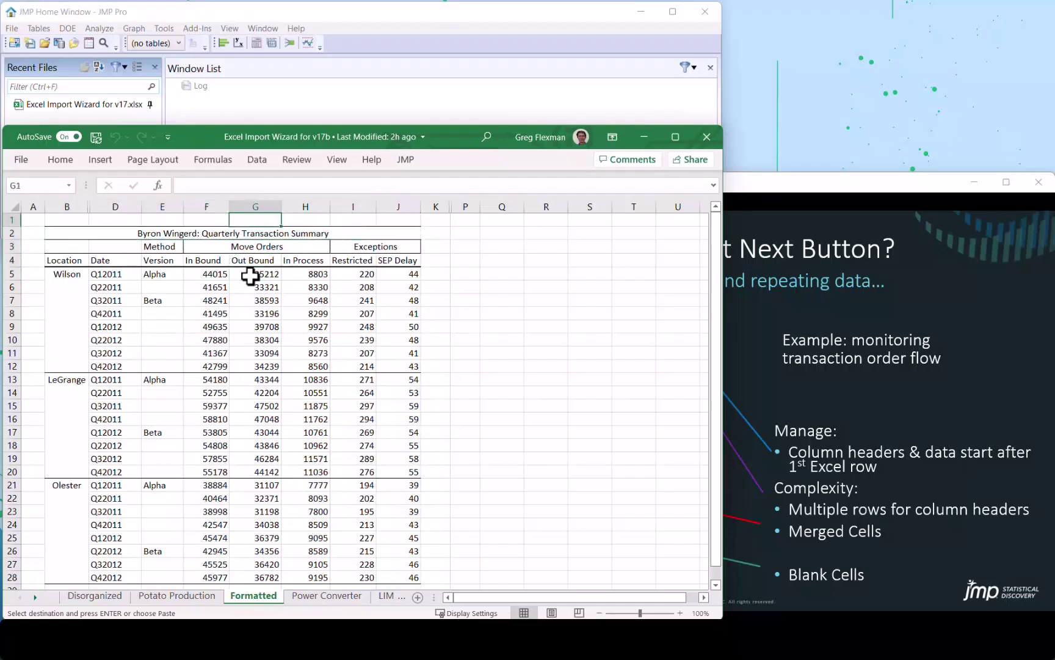
key(Down)
key(Down)
key(Down)
key(Down)
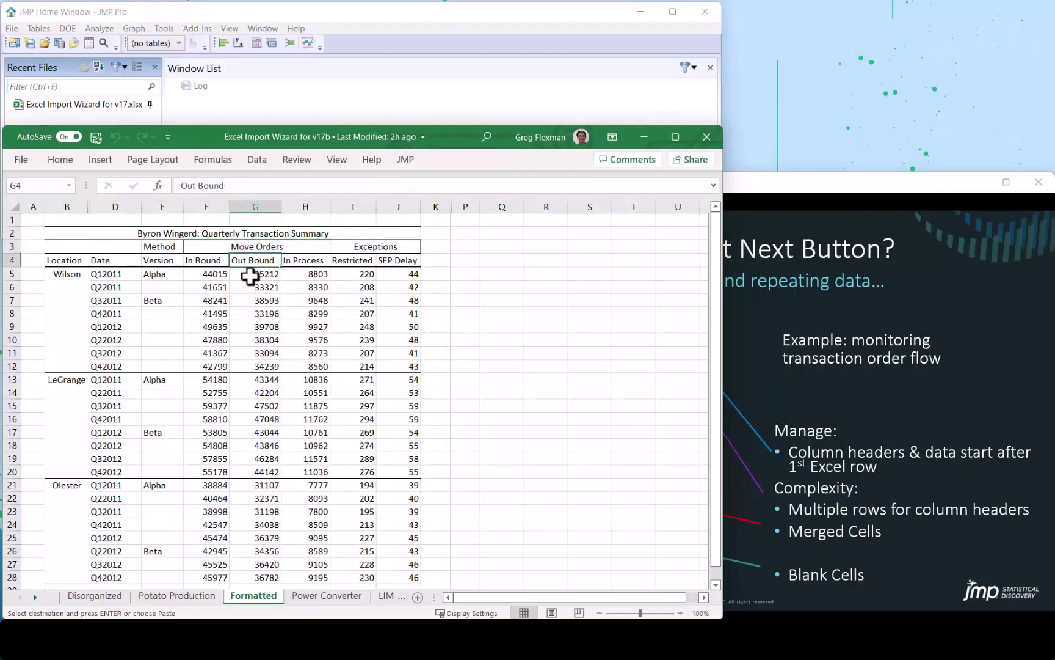
key(Down)
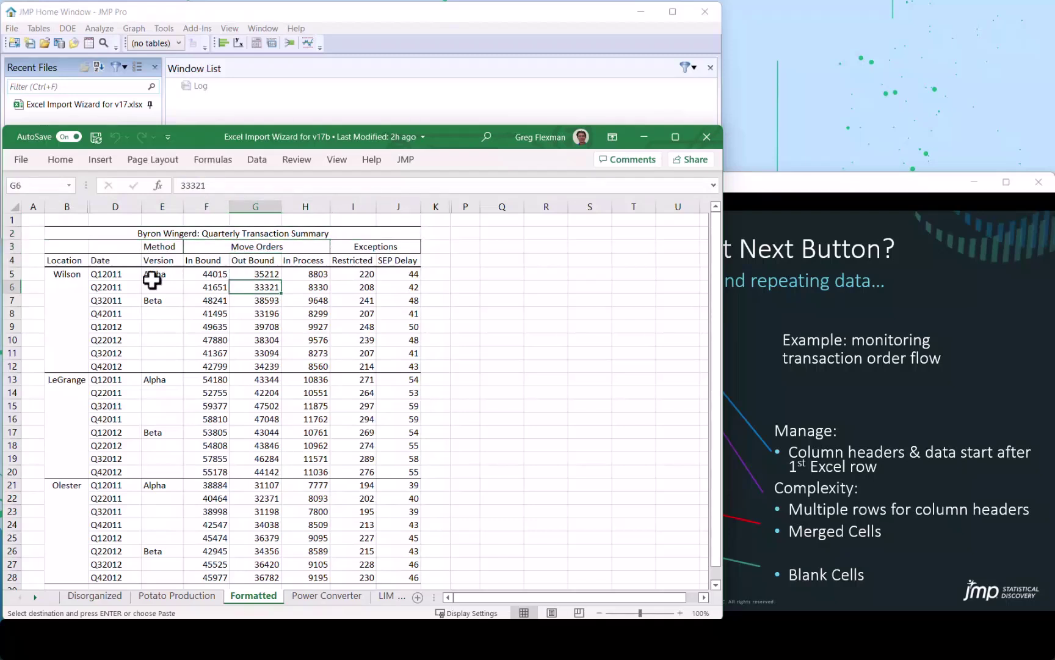
Step: Inspect the merged Wilson location cell and the sparse version cells, blank in rows 8, 10 and 12
click(33, 300)
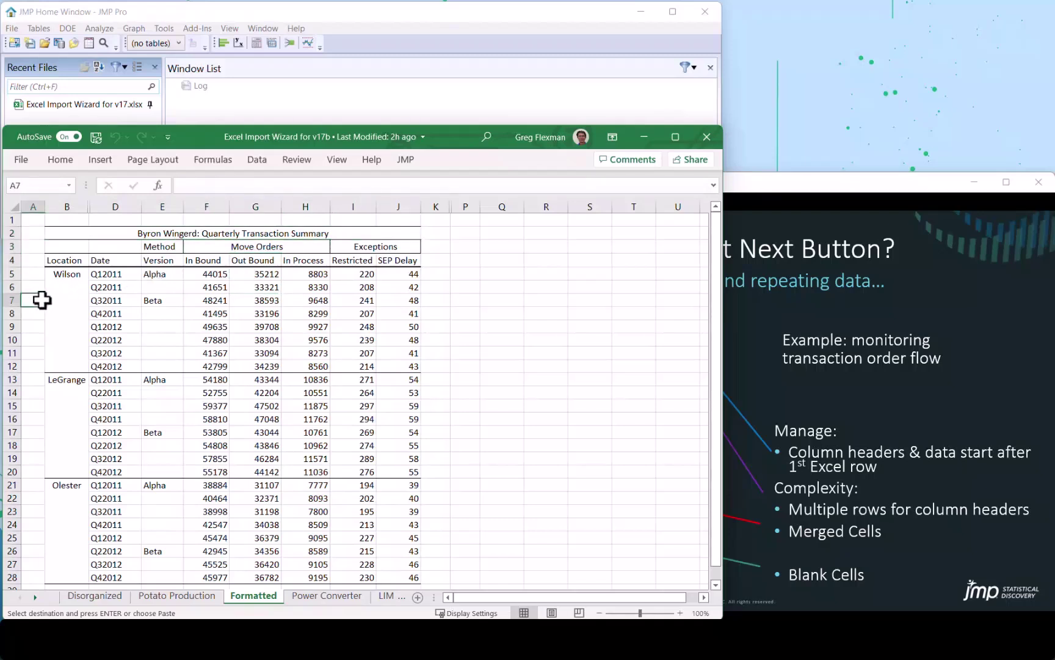
key(Right)
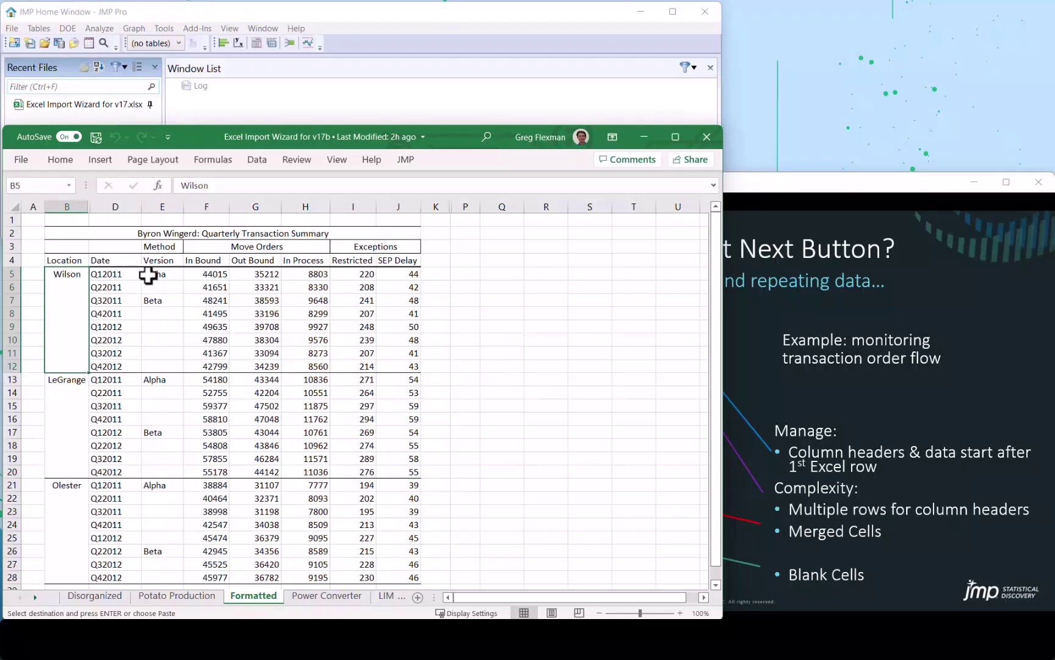
click(160, 276)
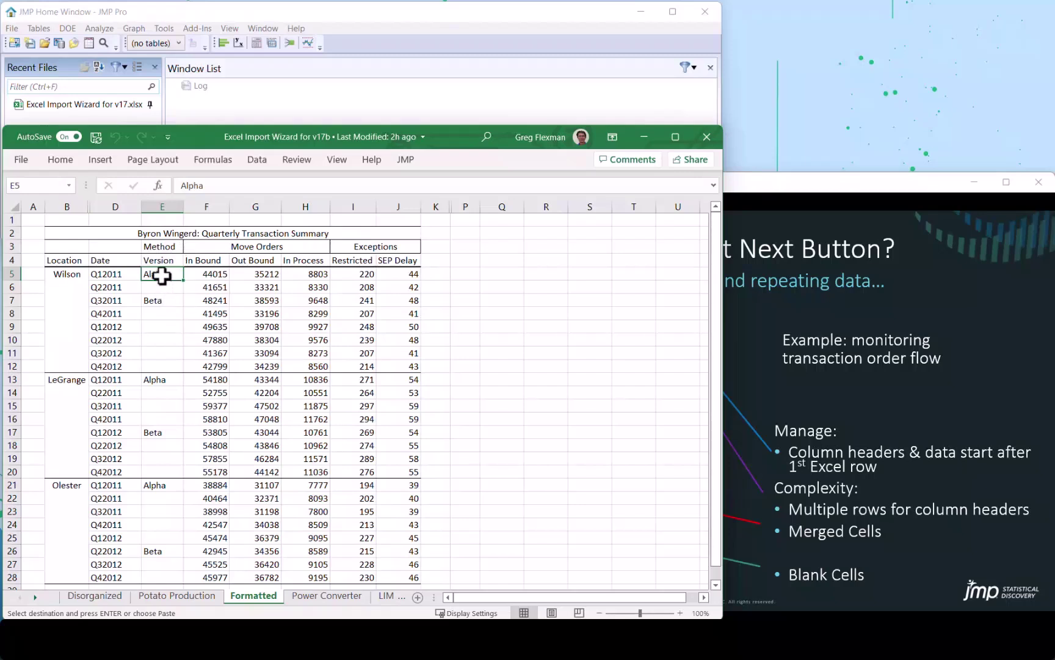
click(178, 314)
click(166, 339)
click(157, 364)
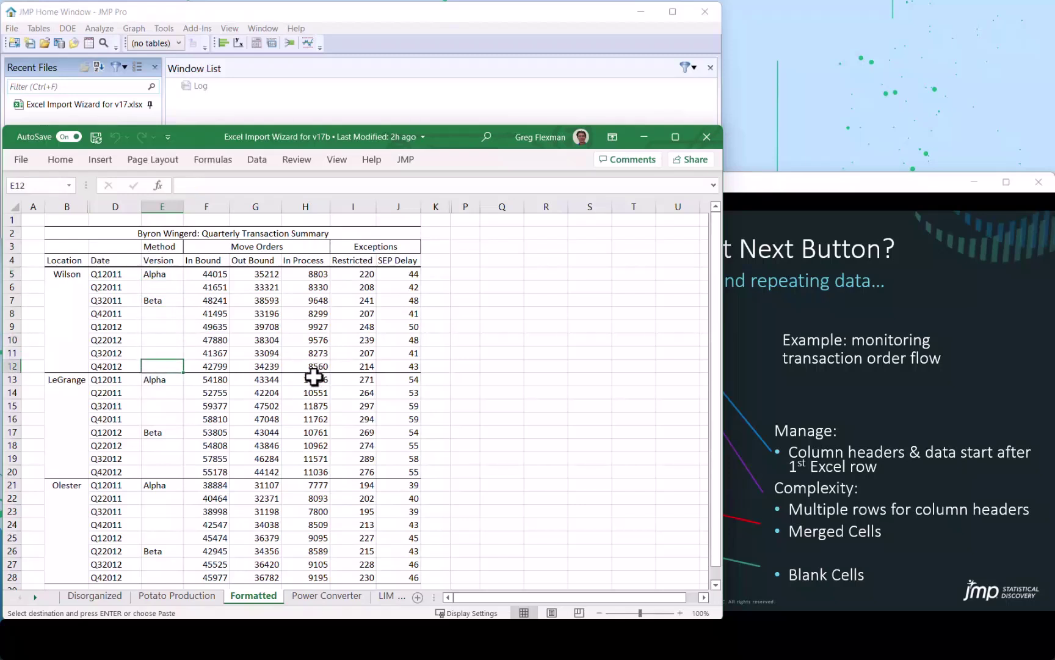
Step: Reopen the recent workbook in the import wizard at default settings and choose the Formatted sheet
click(432, 83)
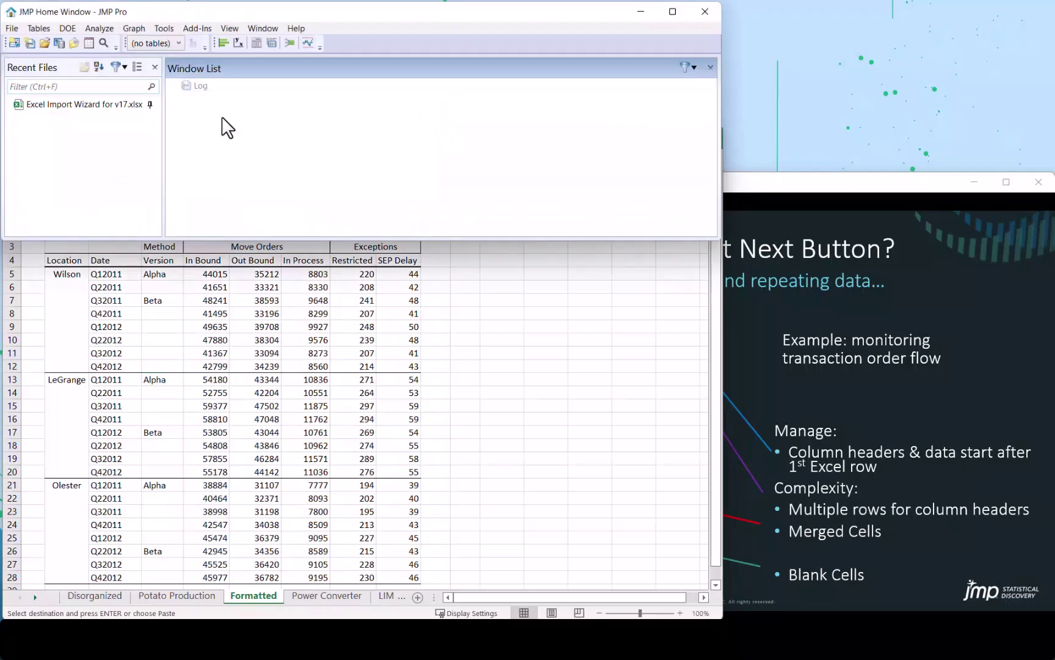
double_click(90, 107)
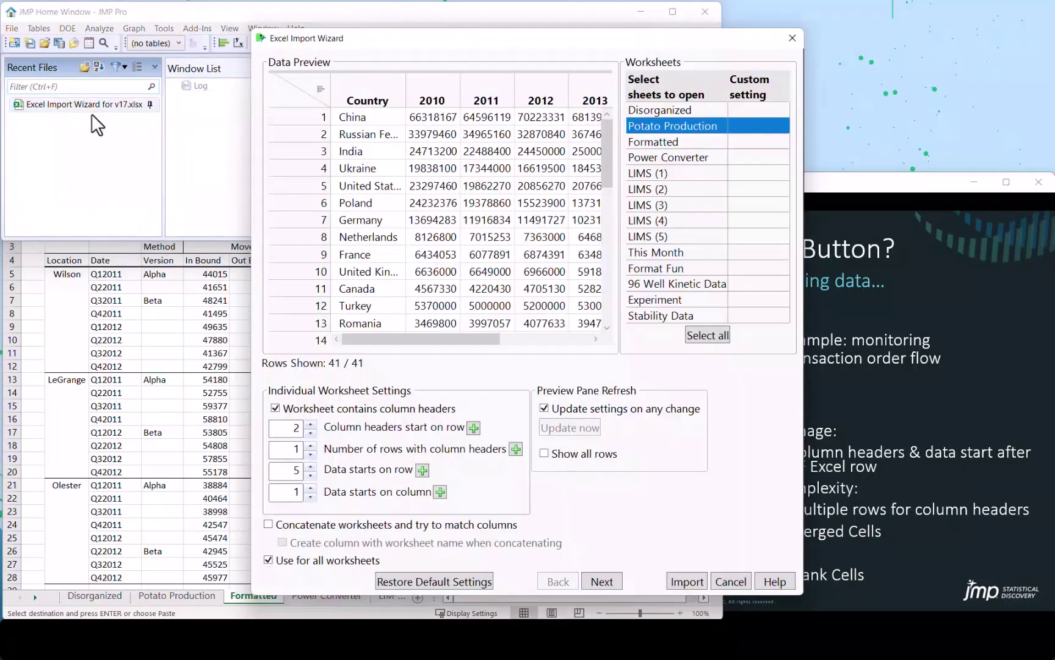
click(430, 581)
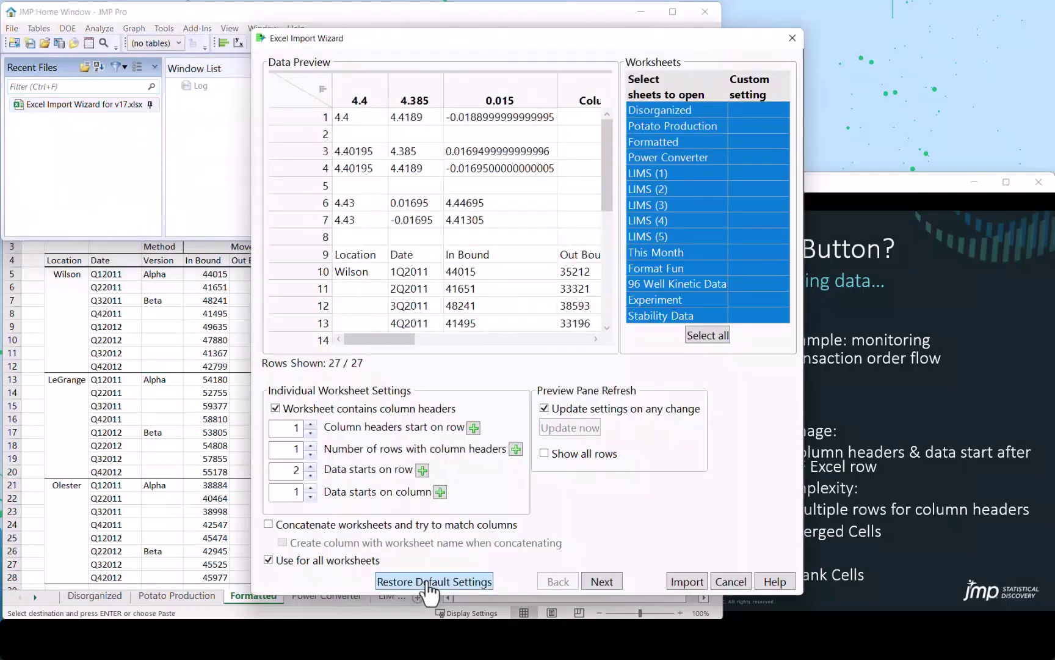
click(641, 140)
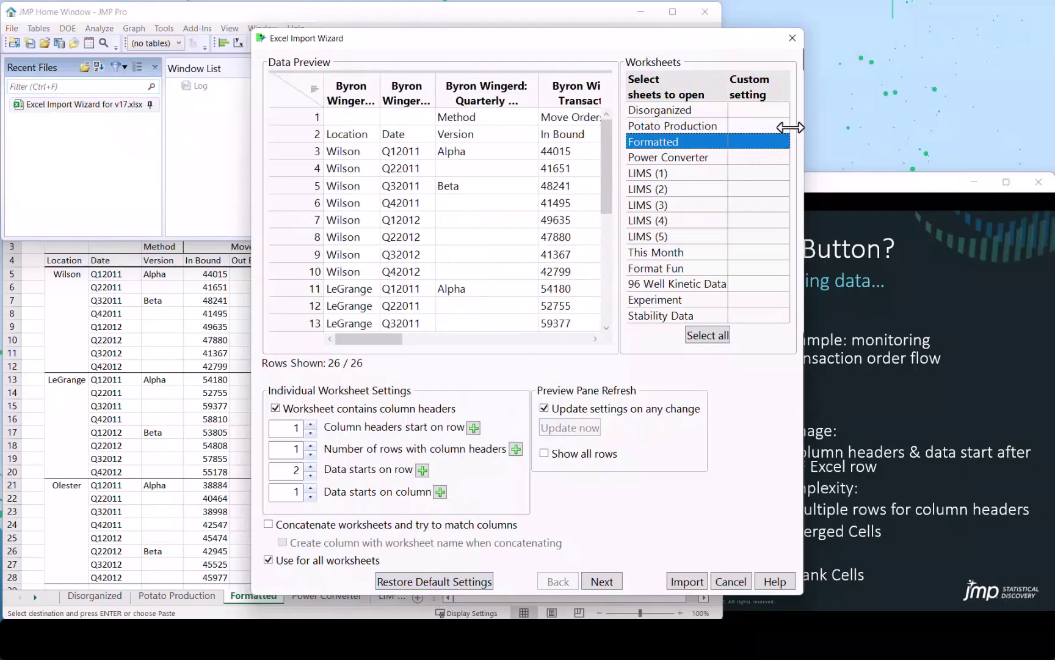
drag(804, 129, 1052, 171)
Step: Start column headers on row 2 with two header rows, giving combined names like Move Orders-In Bound
drag(660, 44, 515, 52)
click(164, 434)
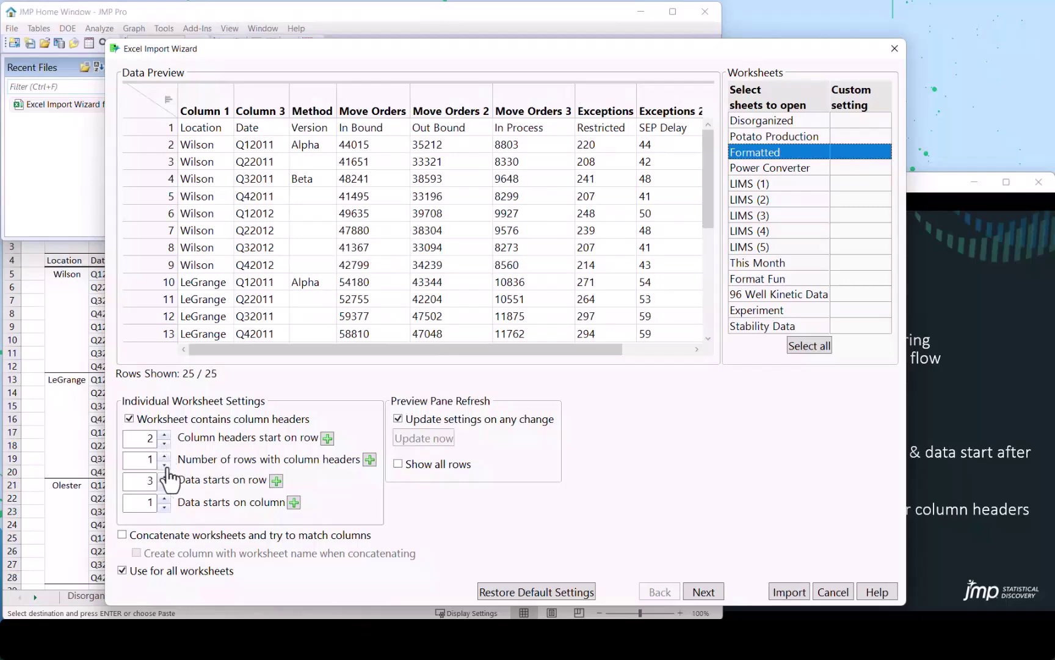
click(165, 456)
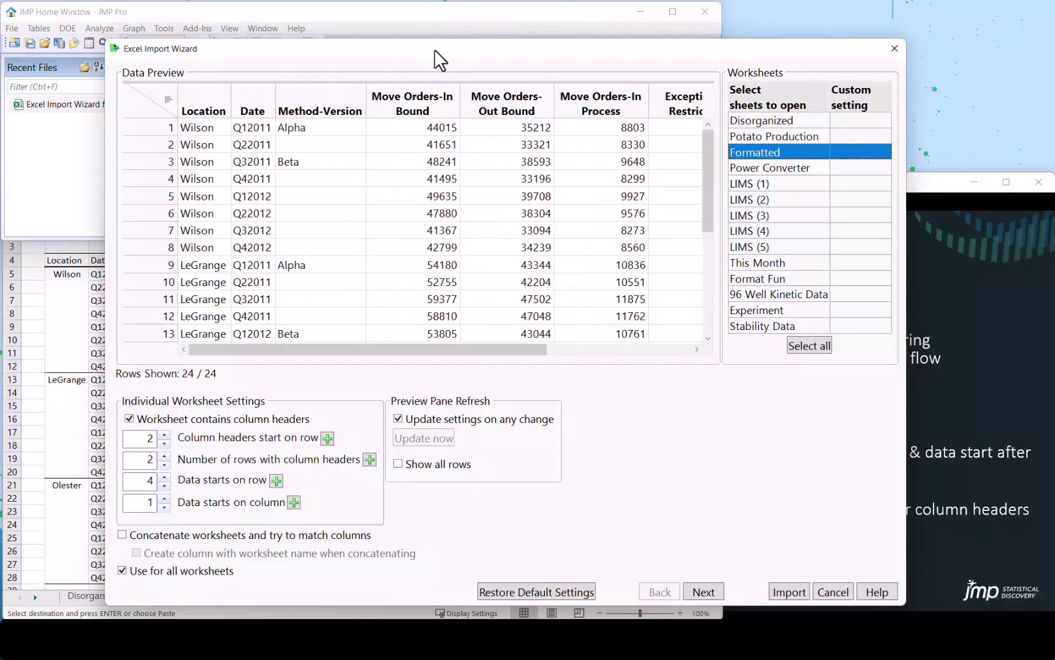
drag(434, 49, 451, 68)
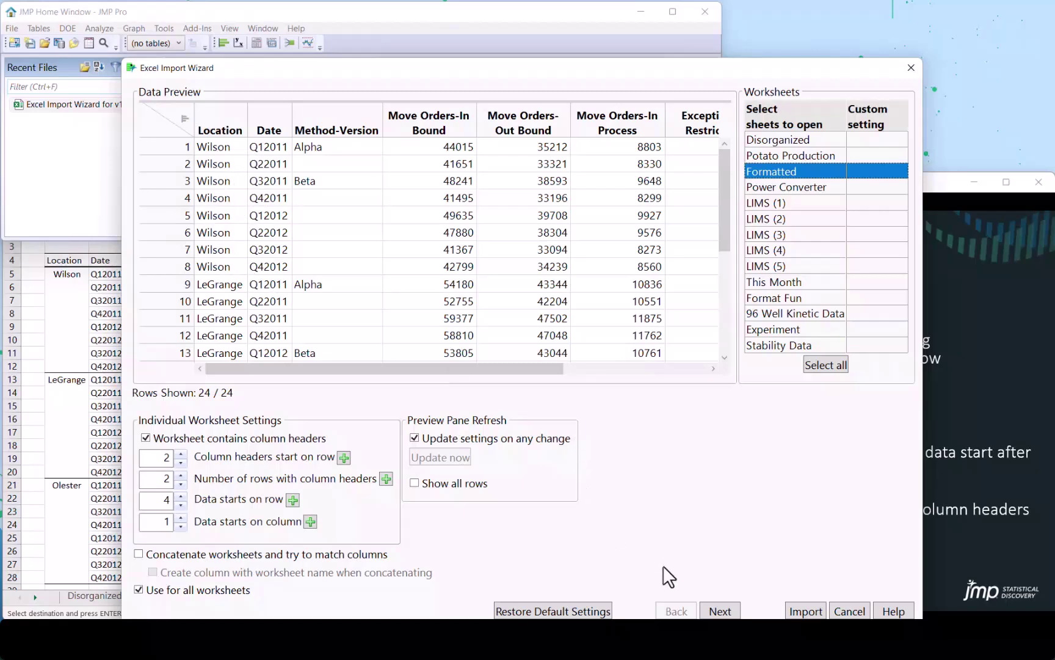
Step: Keep spanned-row values replicated and stop suppressing hidden columns so Zipcode appears in the preview
click(720, 610)
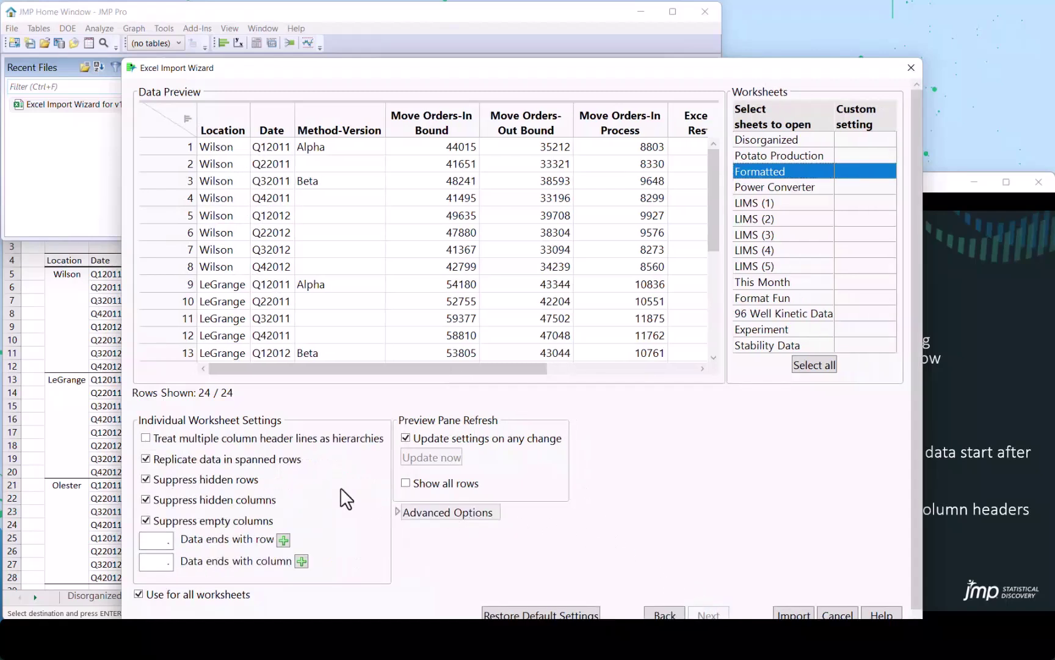
click(146, 458)
click(147, 459)
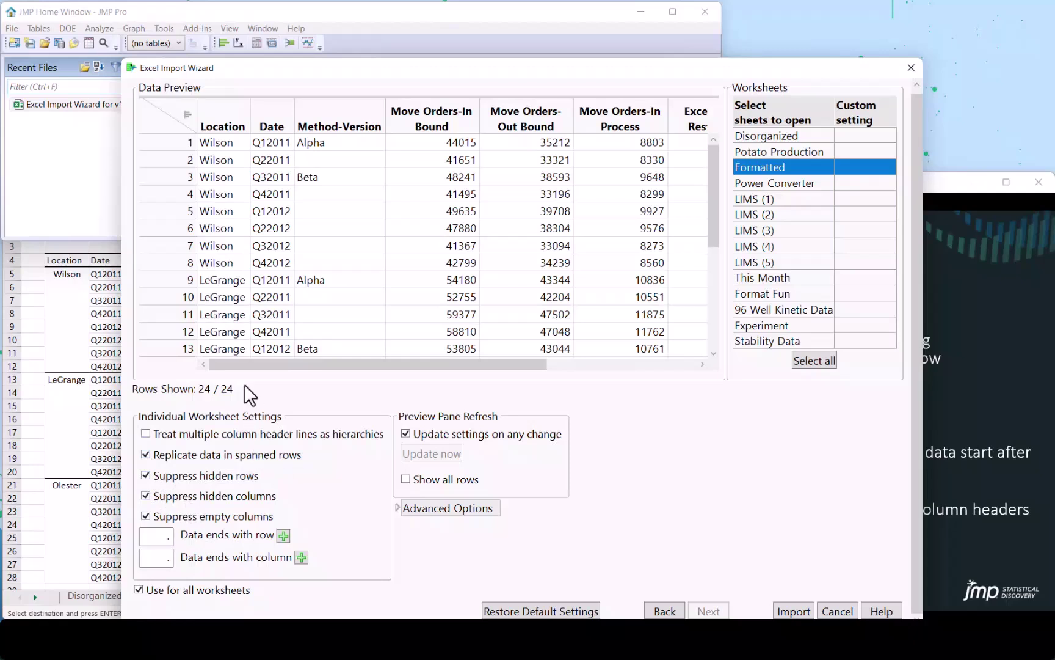
click(146, 496)
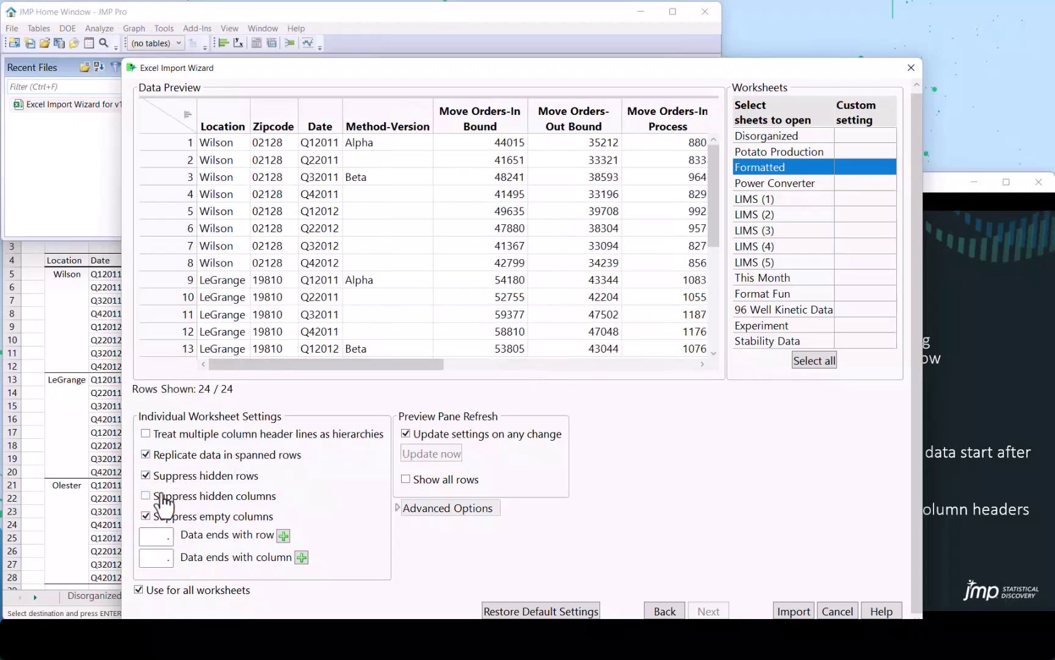
drag(282, 363, 542, 393)
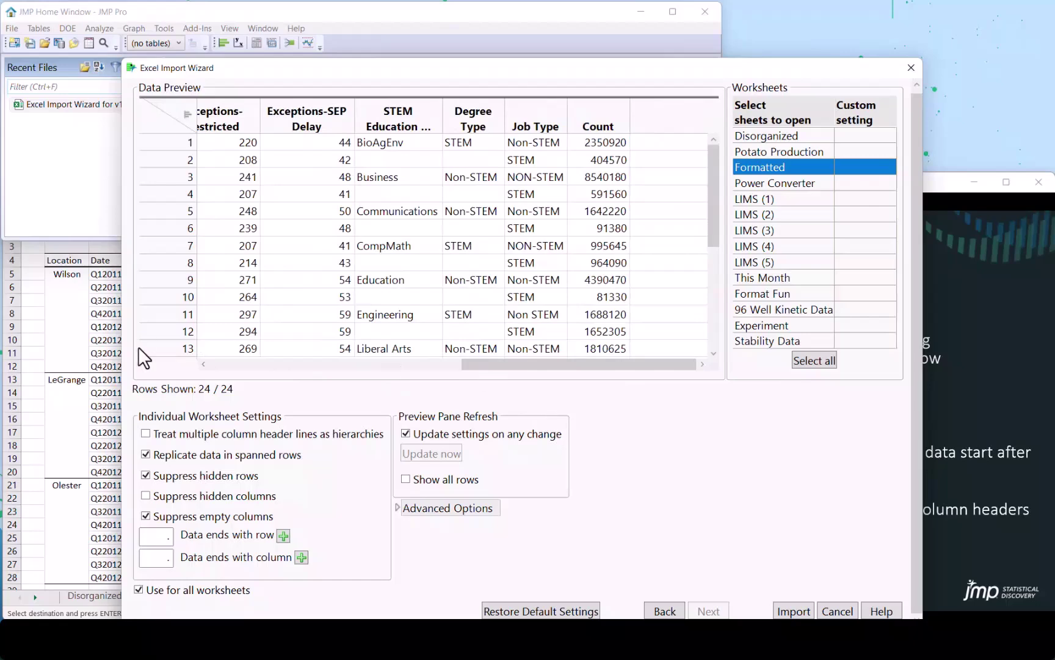
Step: Unhide Excel columns K through P to reveal Degree, Degree Type, Job Type and Count
click(36, 319)
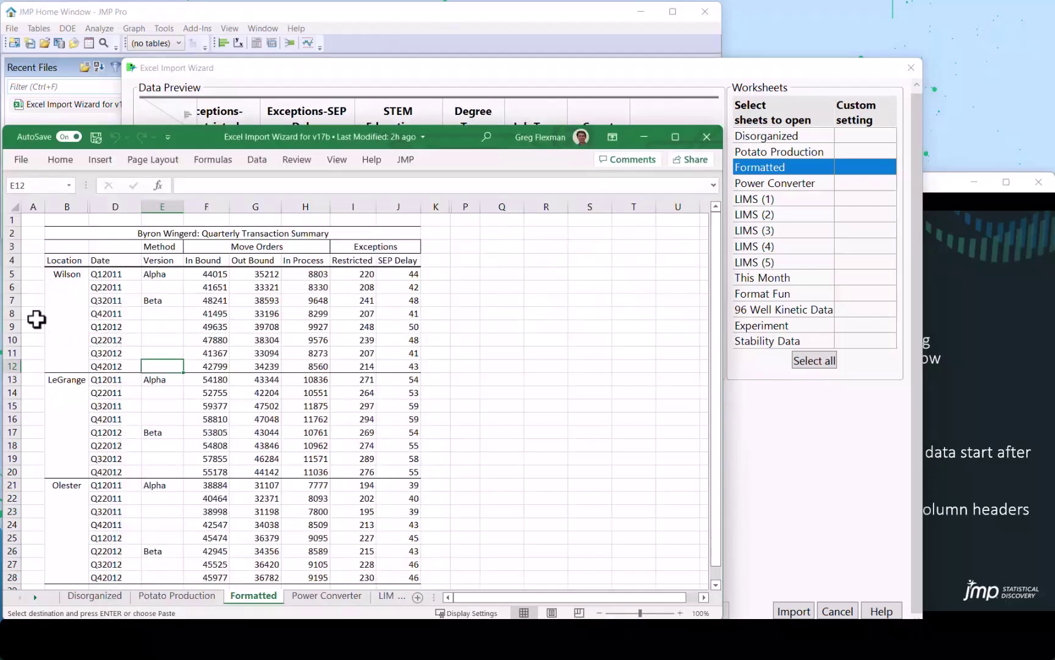
drag(435, 206, 467, 208)
right_click(467, 206)
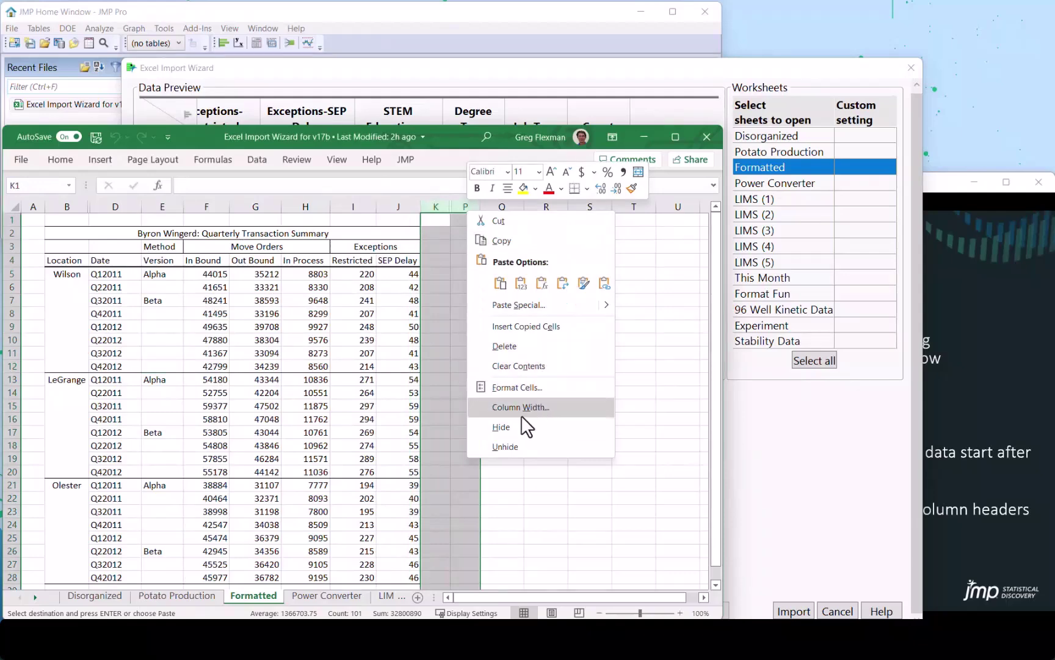
click(506, 446)
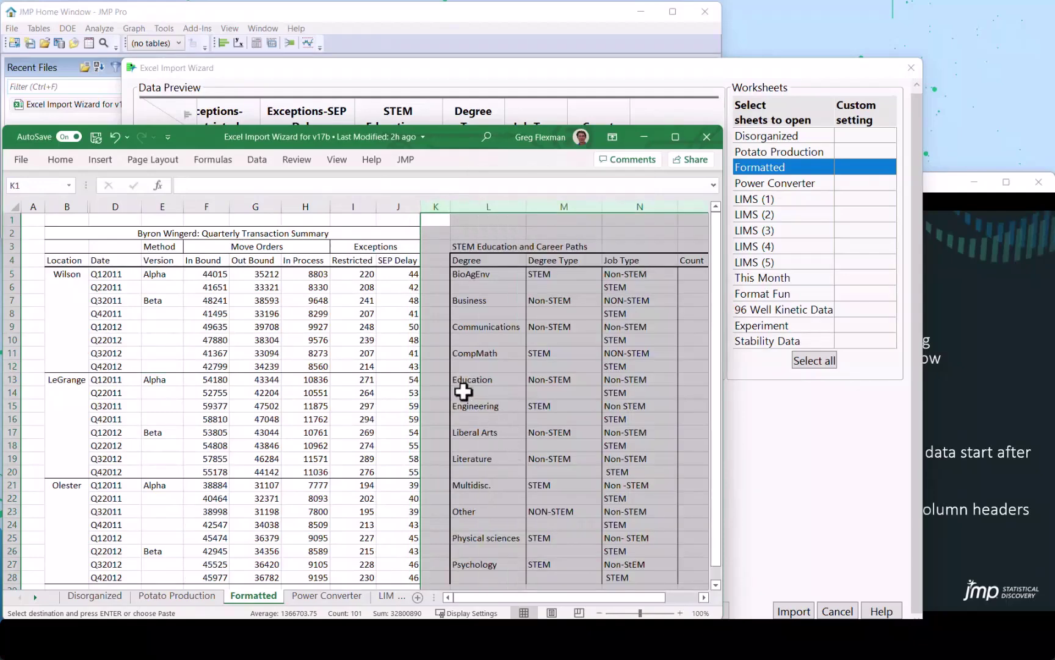
Step: Import the Formatted sheet with hidden and empty columns suppressed, giving 24 rows and 8 columns
click(659, 63)
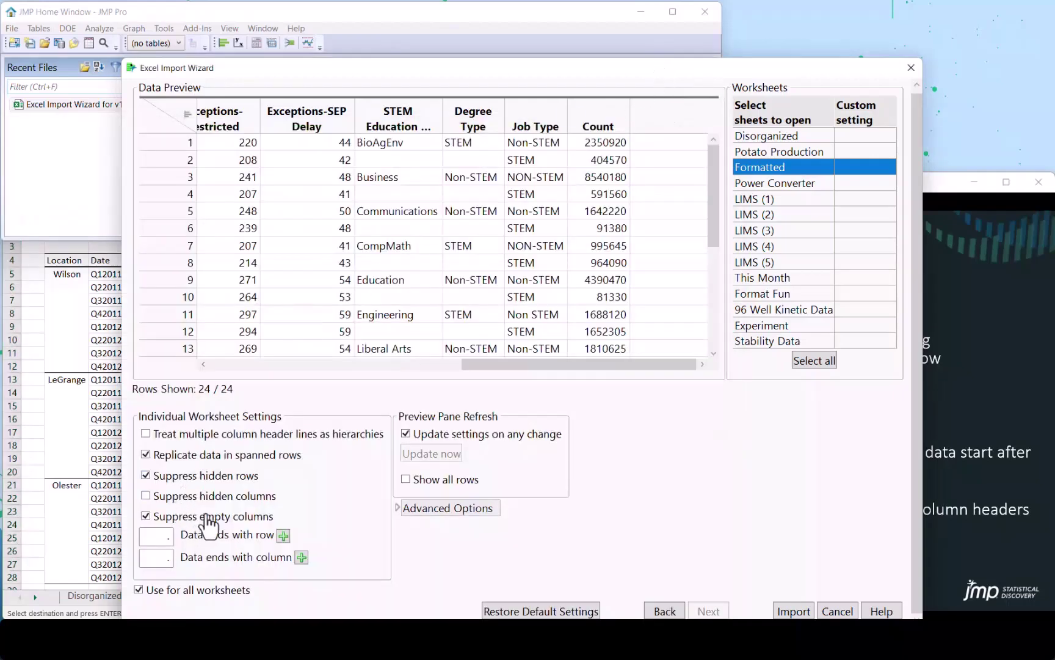
click(146, 497)
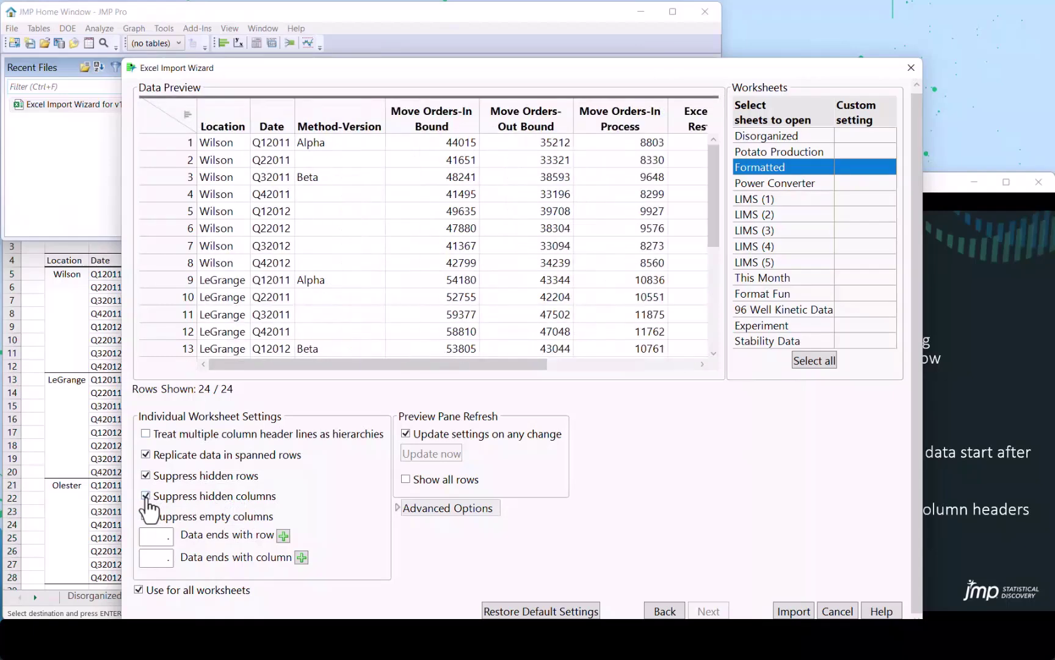
click(145, 516)
click(792, 609)
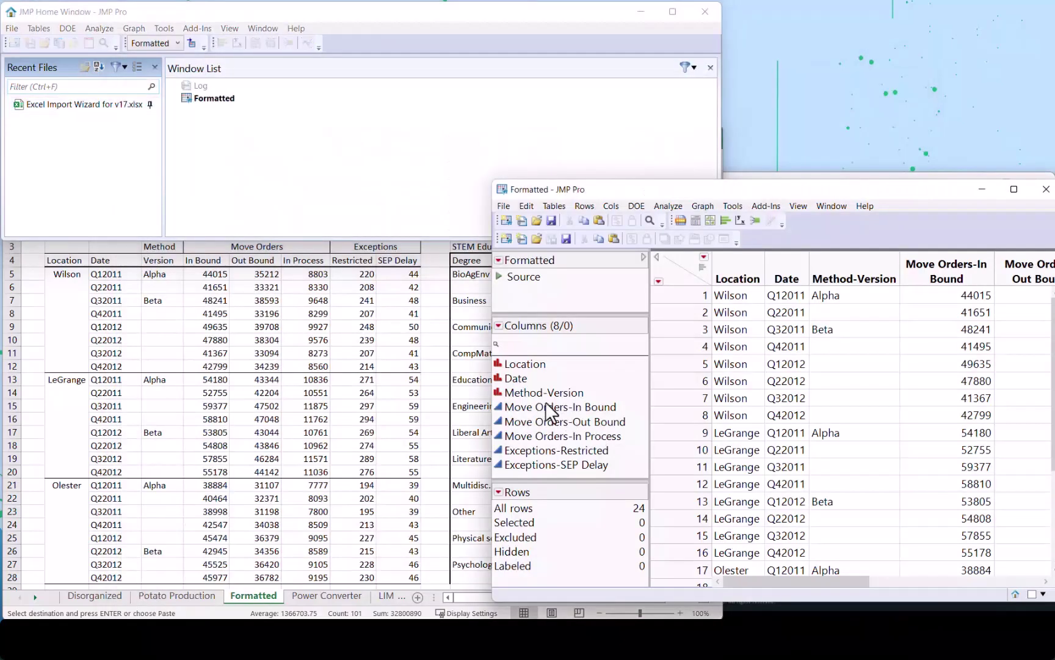
Step: Fill blank Method-Version cells using Replace Missing with Previous Value, so each row reads Alpha or Beta
drag(813, 189, 413, 106)
drag(657, 518, 993, 594)
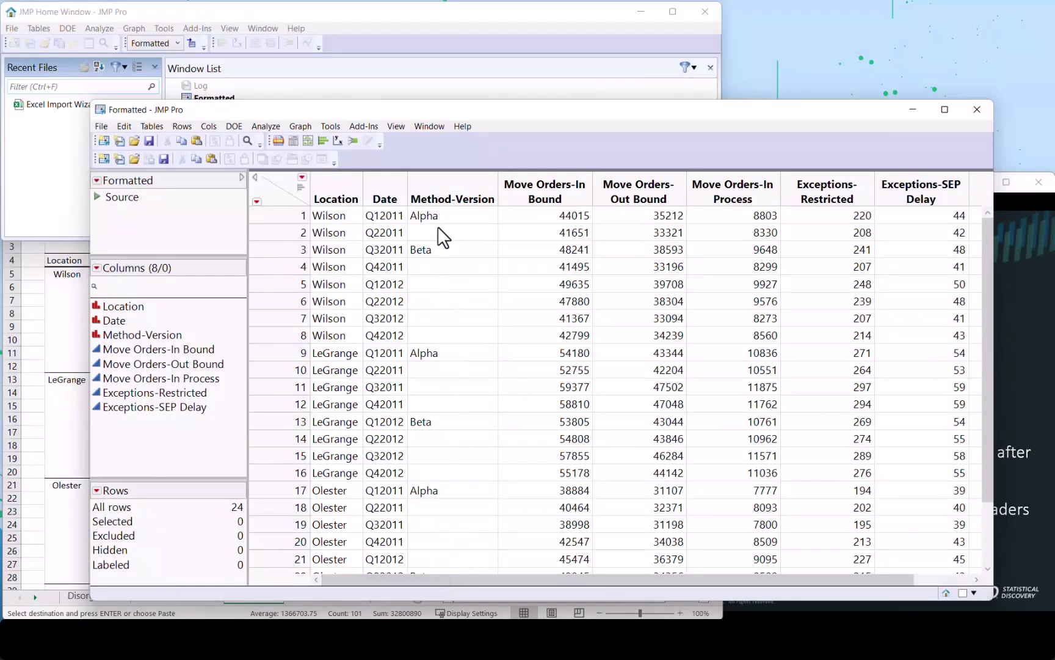
click(440, 185)
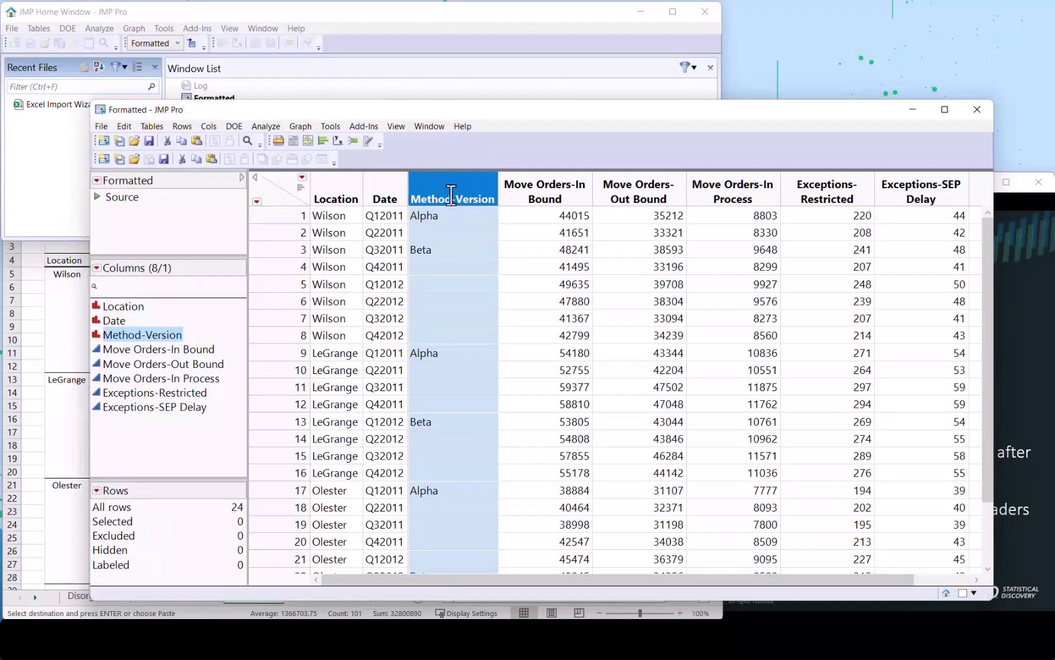
right_click(456, 231)
mouse_move(516, 240)
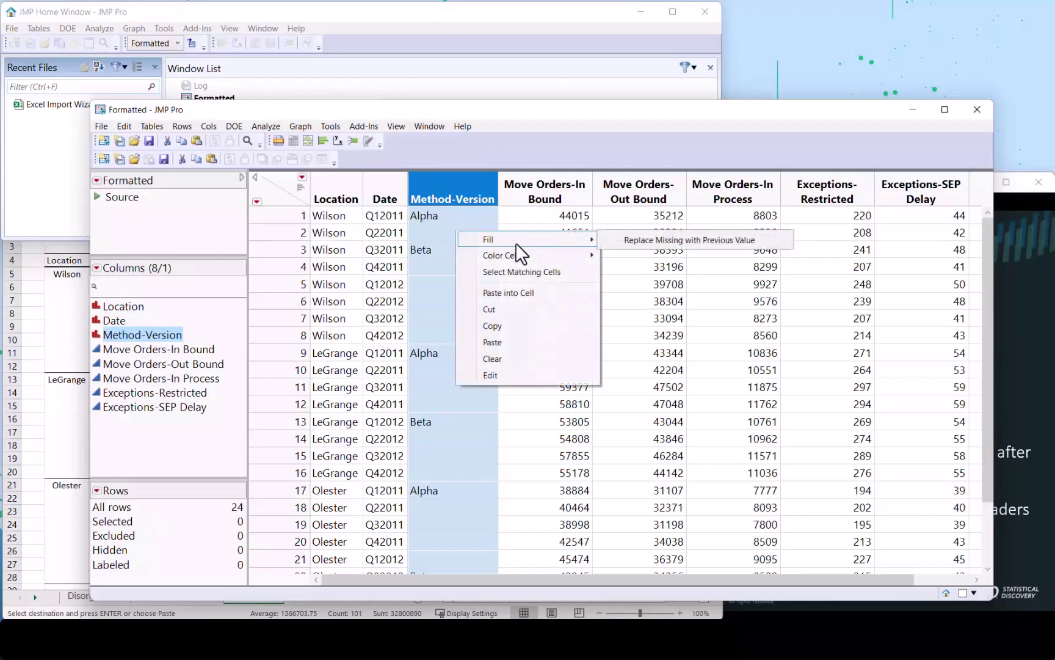
click(634, 243)
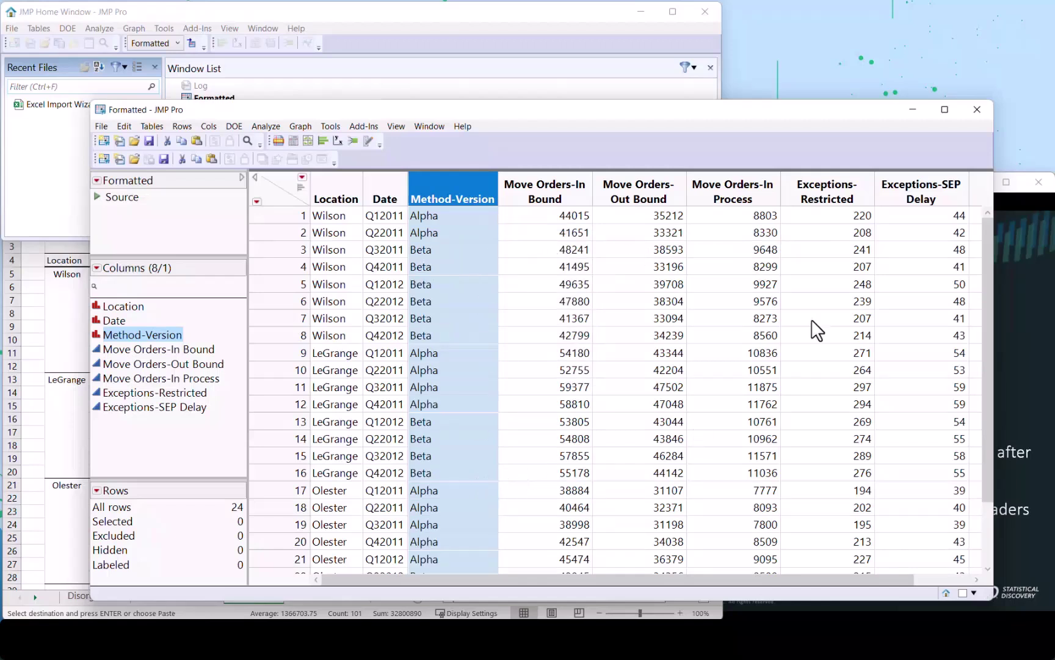
Step: Close the Formatted table without saving and advance the slide show to 'Multiple Tables in One Worksheet'
click(976, 111)
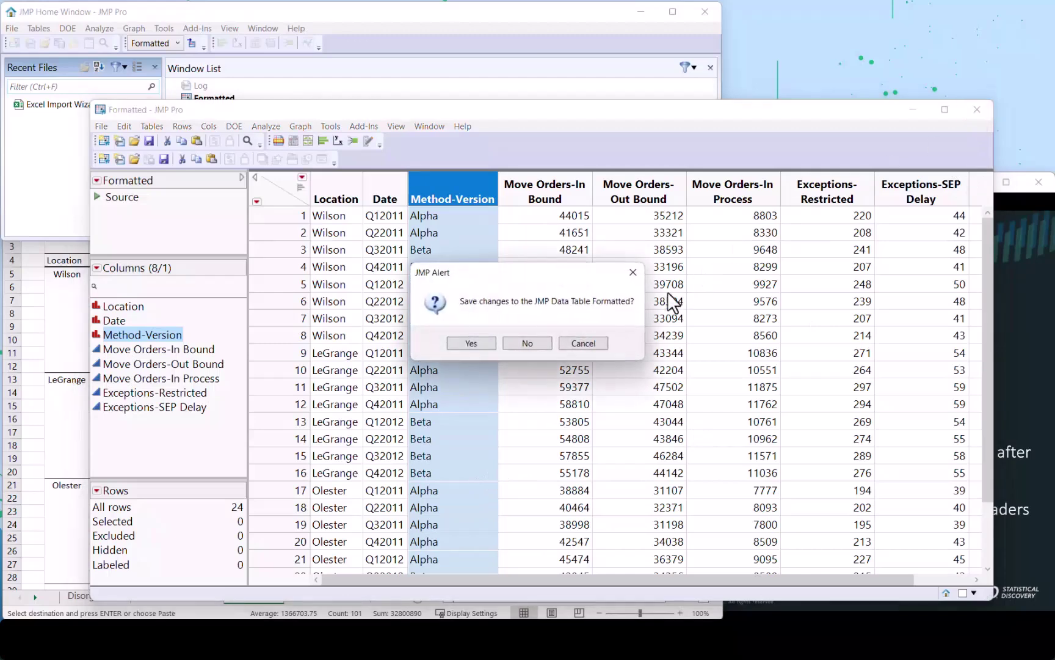
click(529, 343)
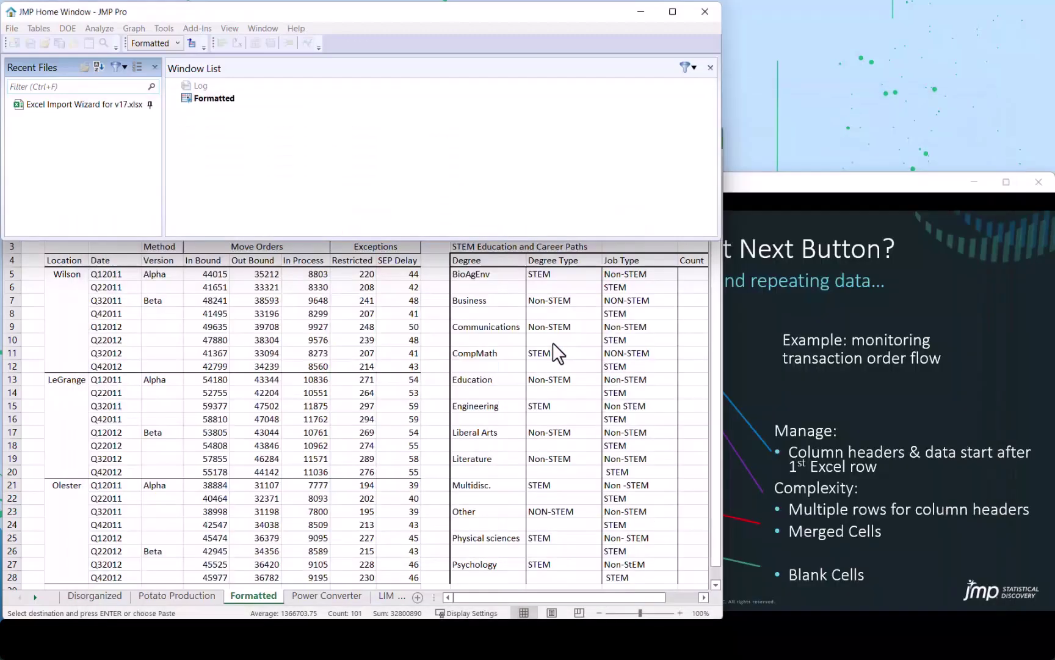
click(802, 321)
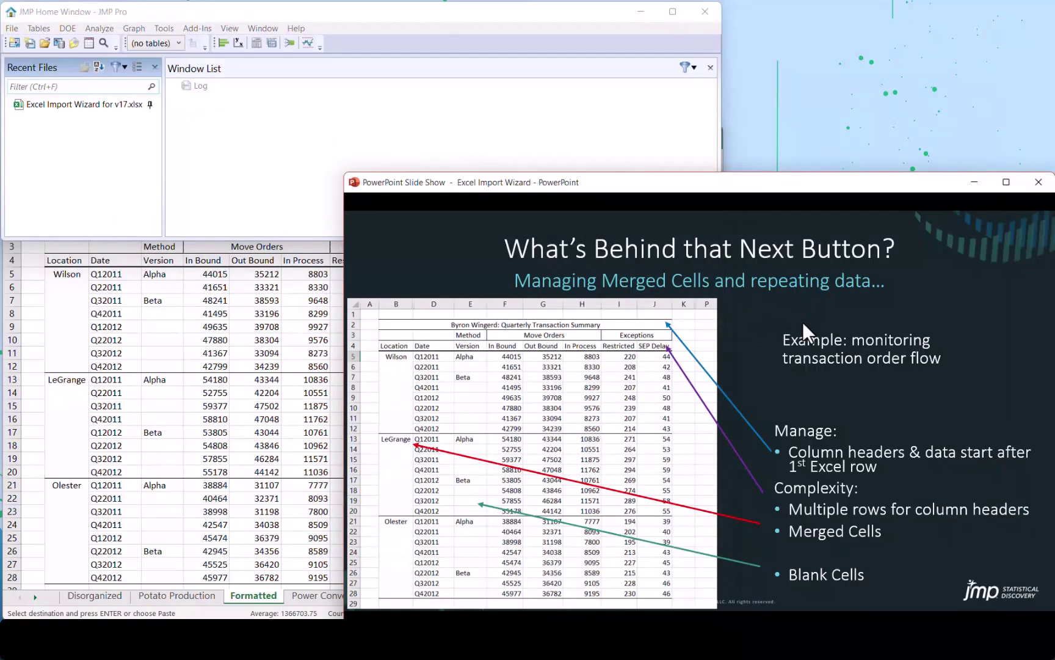
click(802, 322)
click(802, 321)
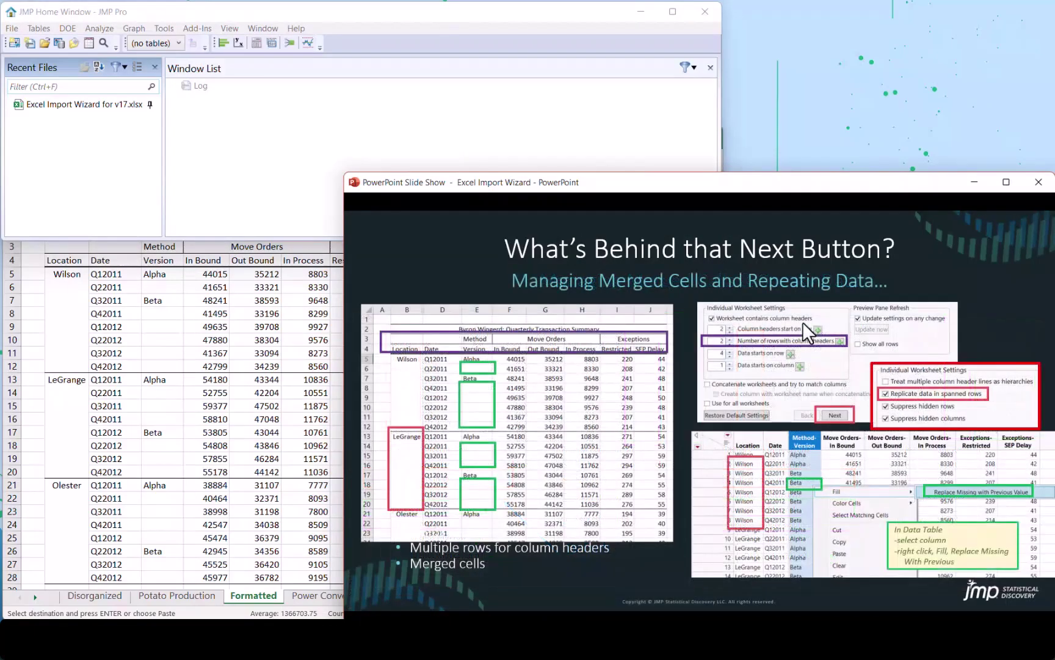
click(802, 321)
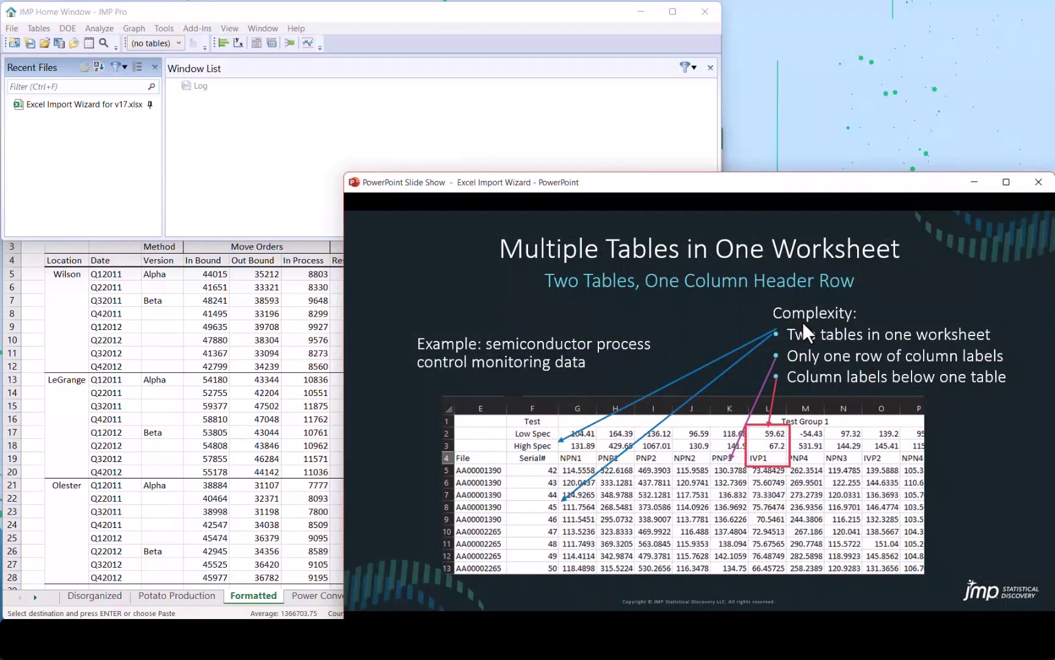
Step: Open the Power Converter sheet and inspect the NPN1 and NPN2 Low Spec and High Spec cells
click(277, 320)
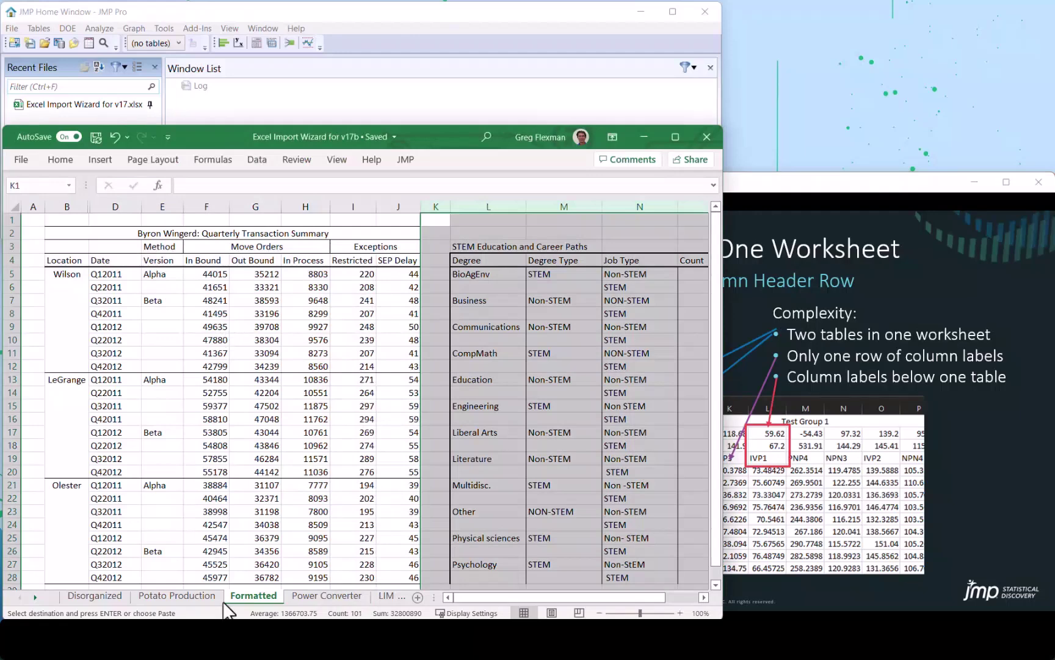
click(301, 596)
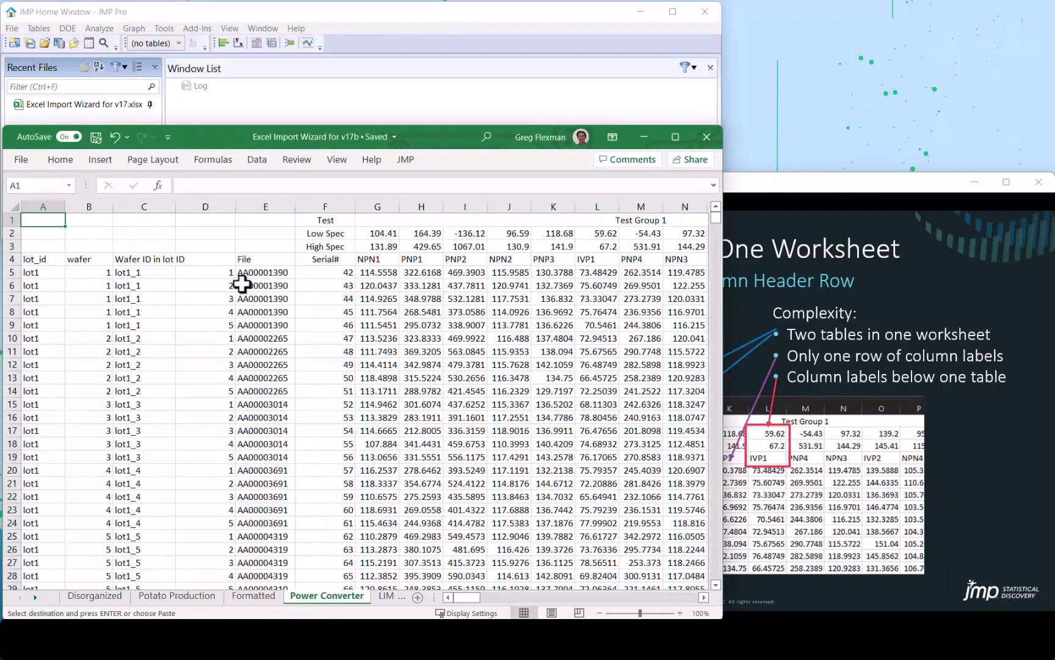
click(9, 259)
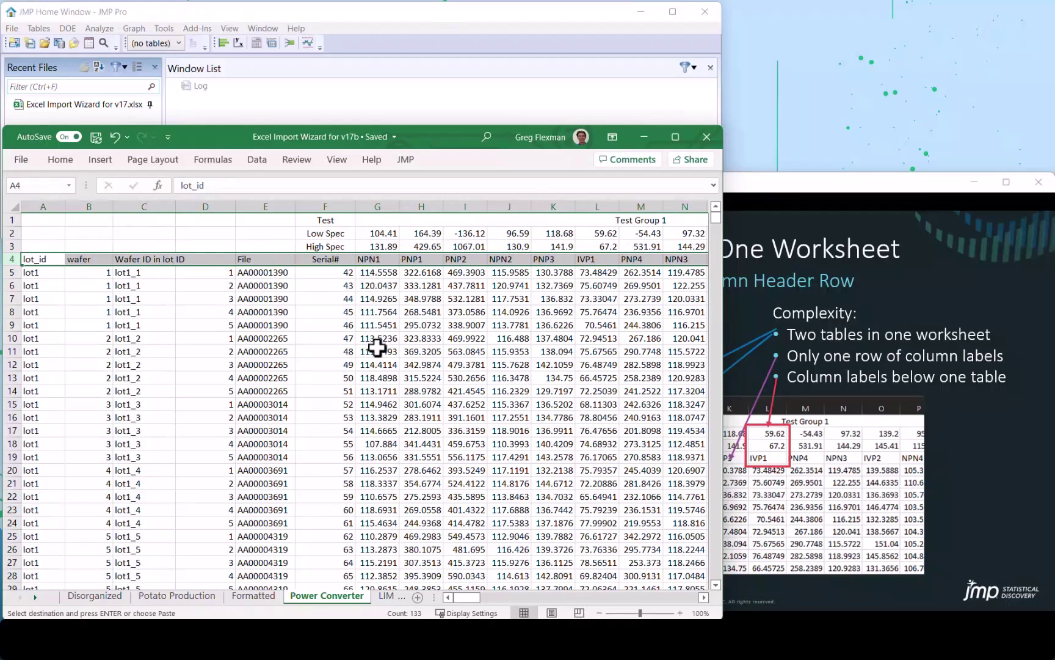
click(382, 233)
key(ctrl+v)
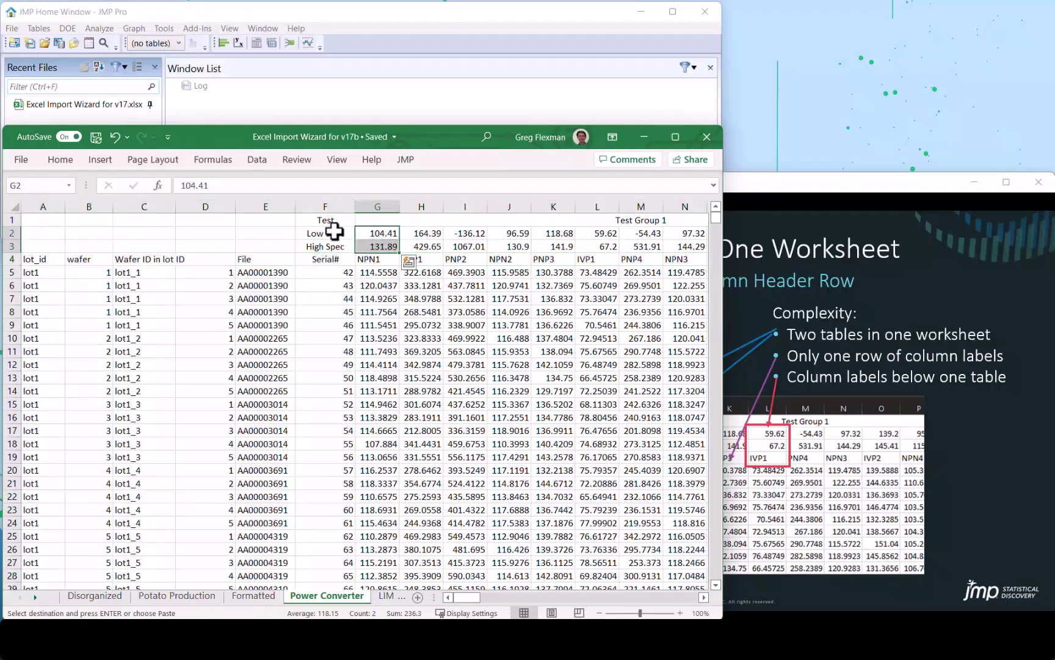
drag(335, 232, 422, 247)
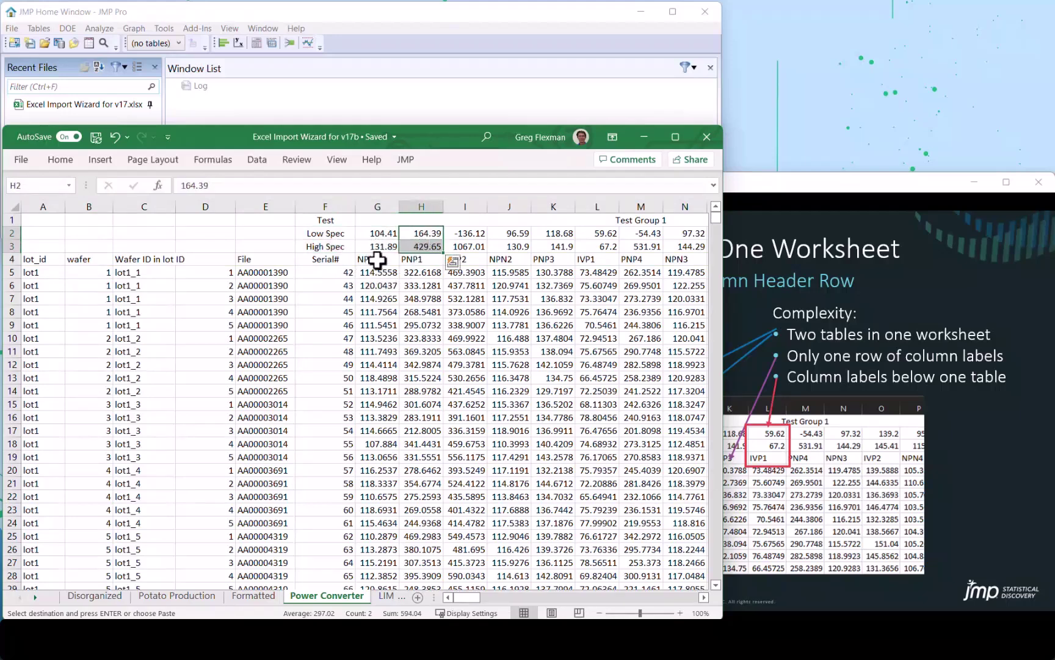
click(384, 281)
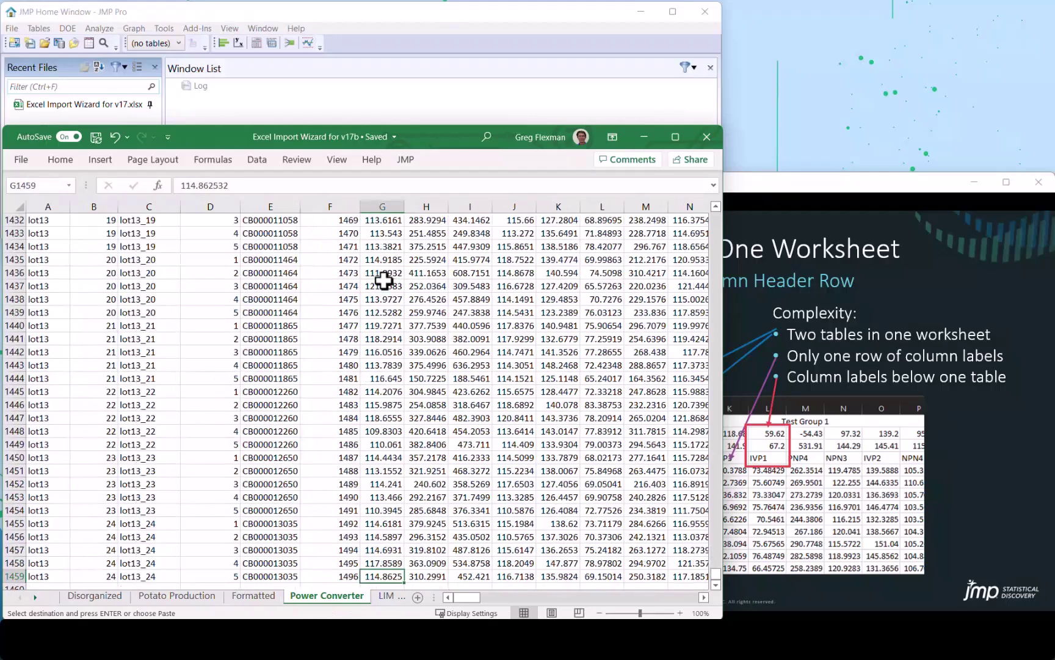
key(ctrl+Up)
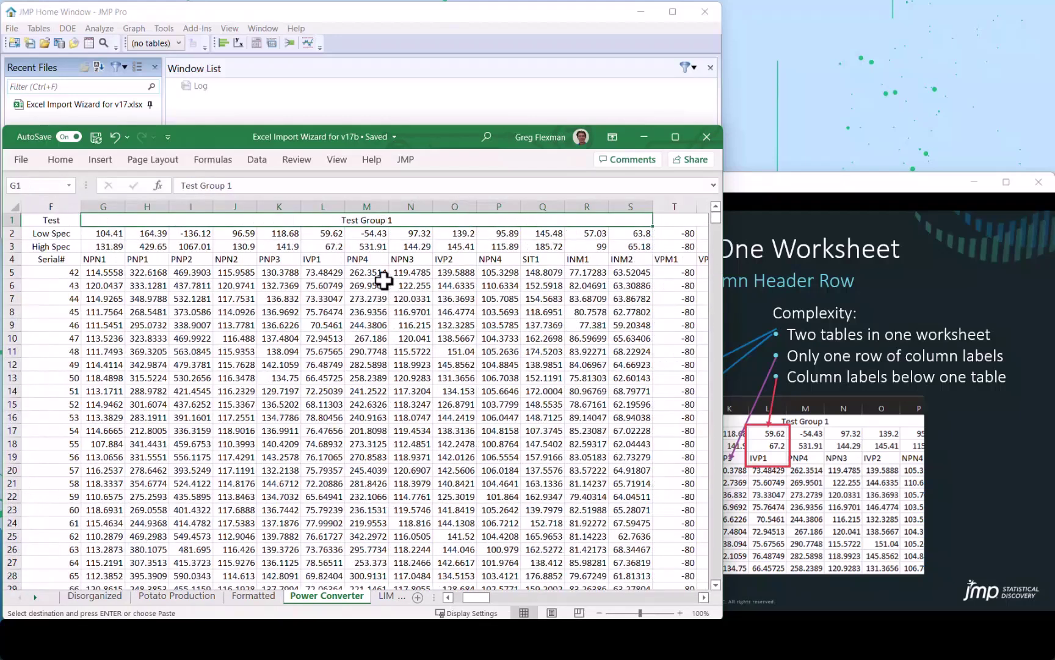
click(234, 246)
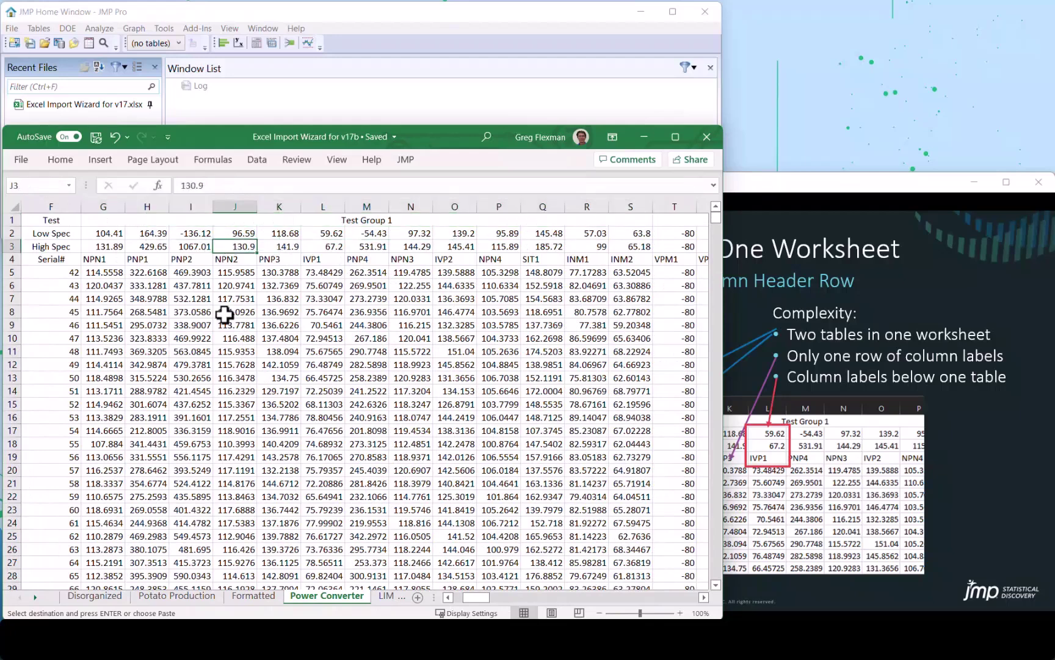
Step: Import the Power Converter sheet at default settings with column headers starting on row 4
click(374, 12)
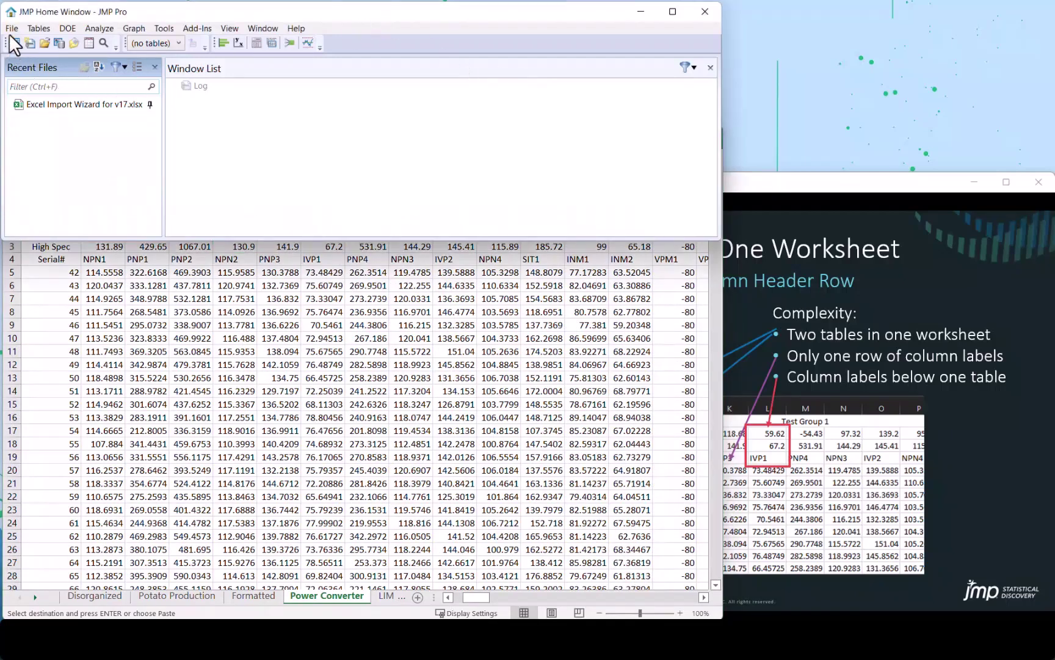
double_click(50, 104)
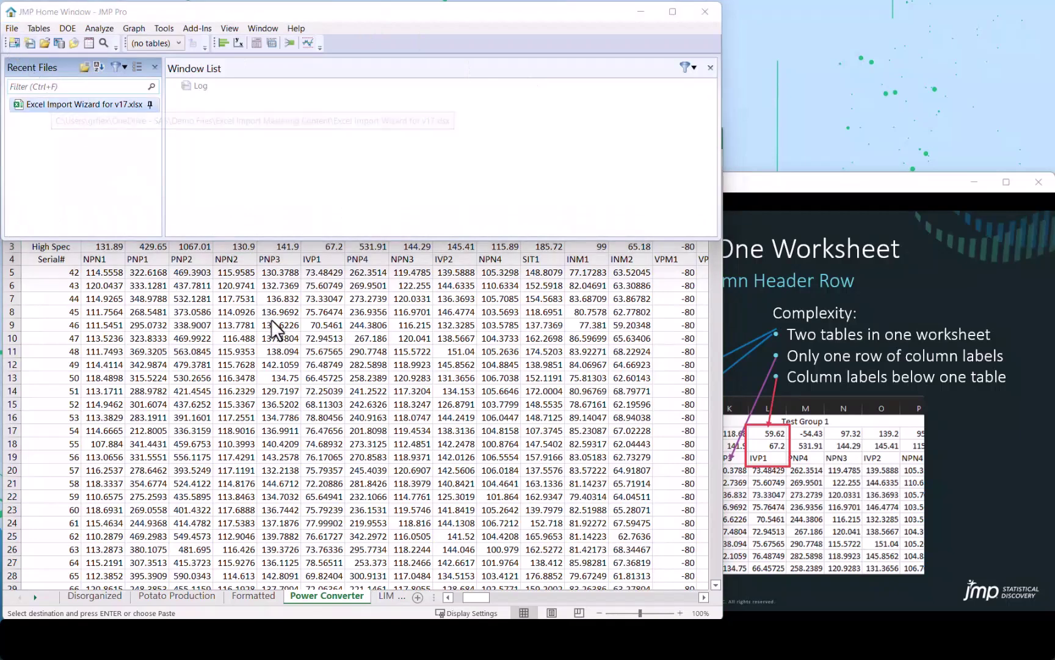
click(484, 582)
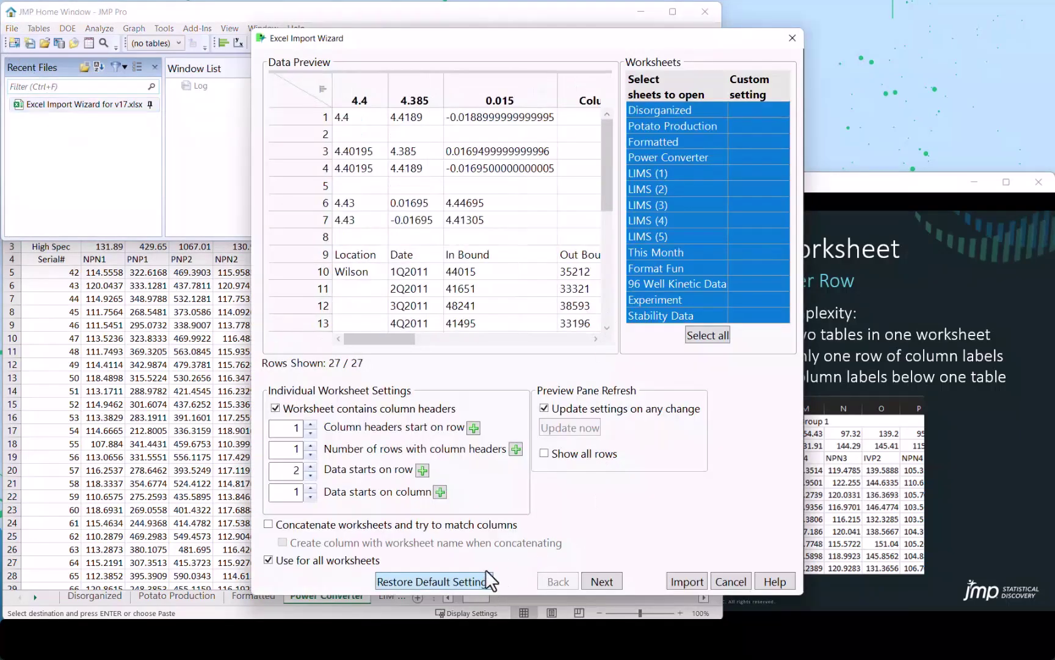
click(679, 157)
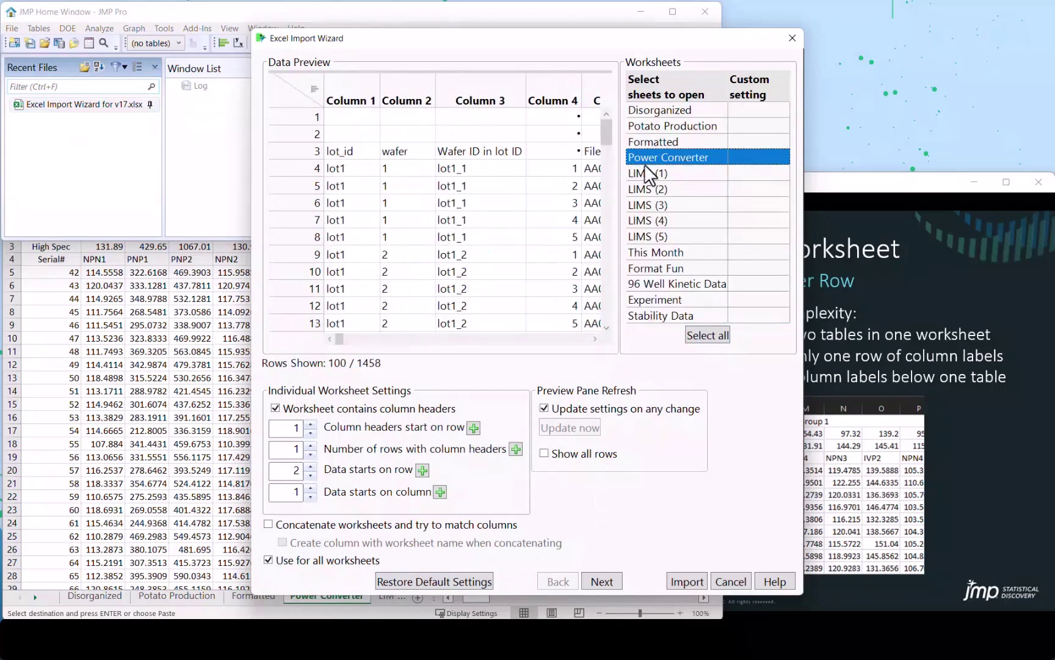
click(311, 425)
click(311, 424)
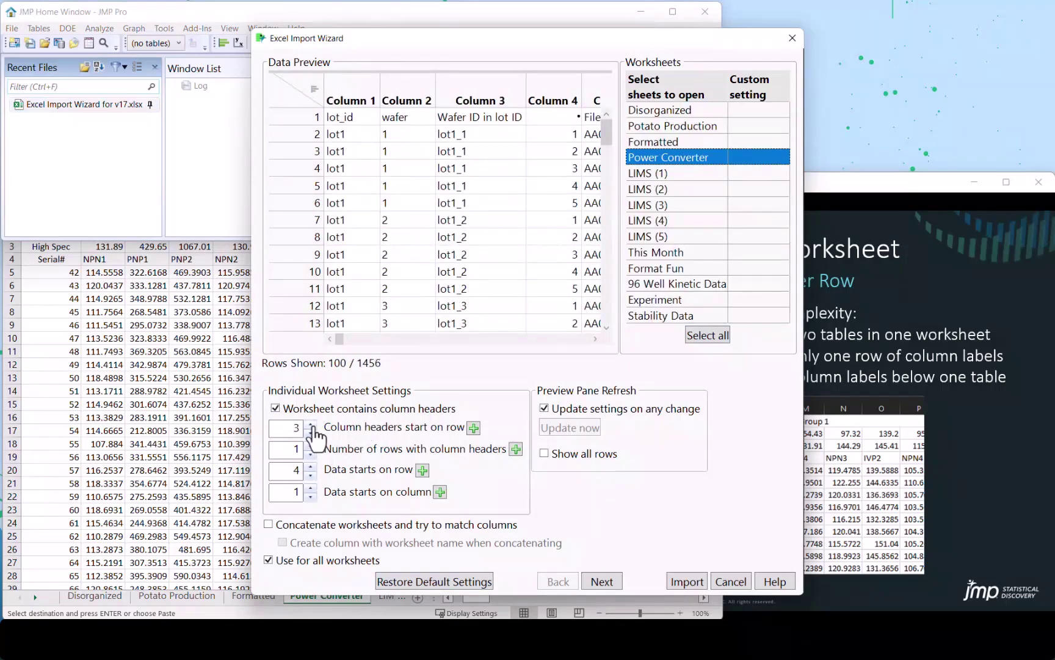
click(310, 425)
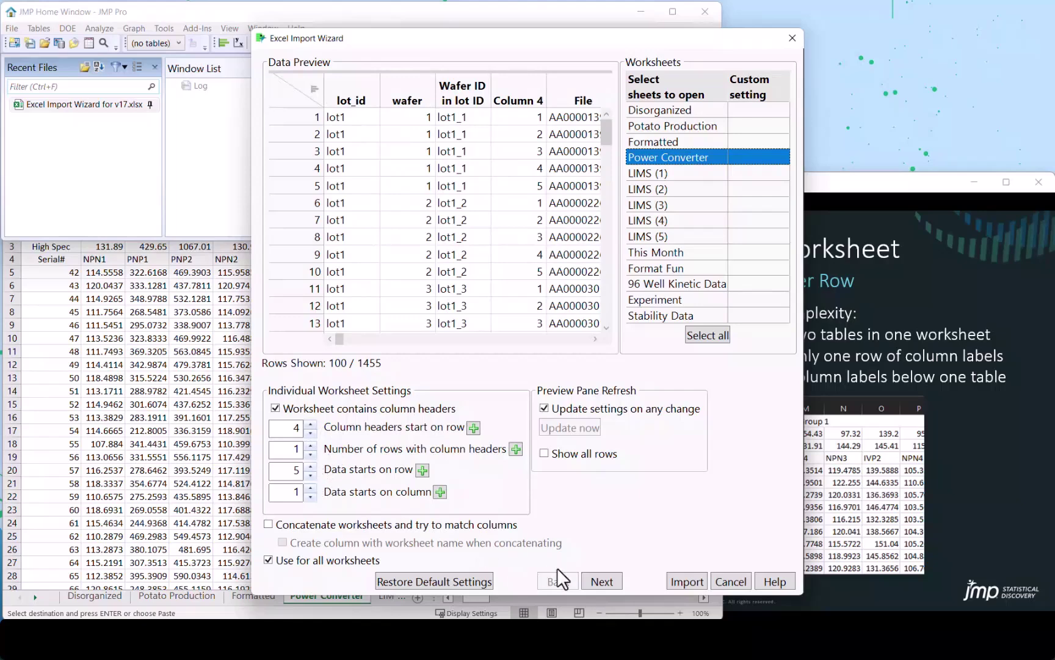
click(686, 582)
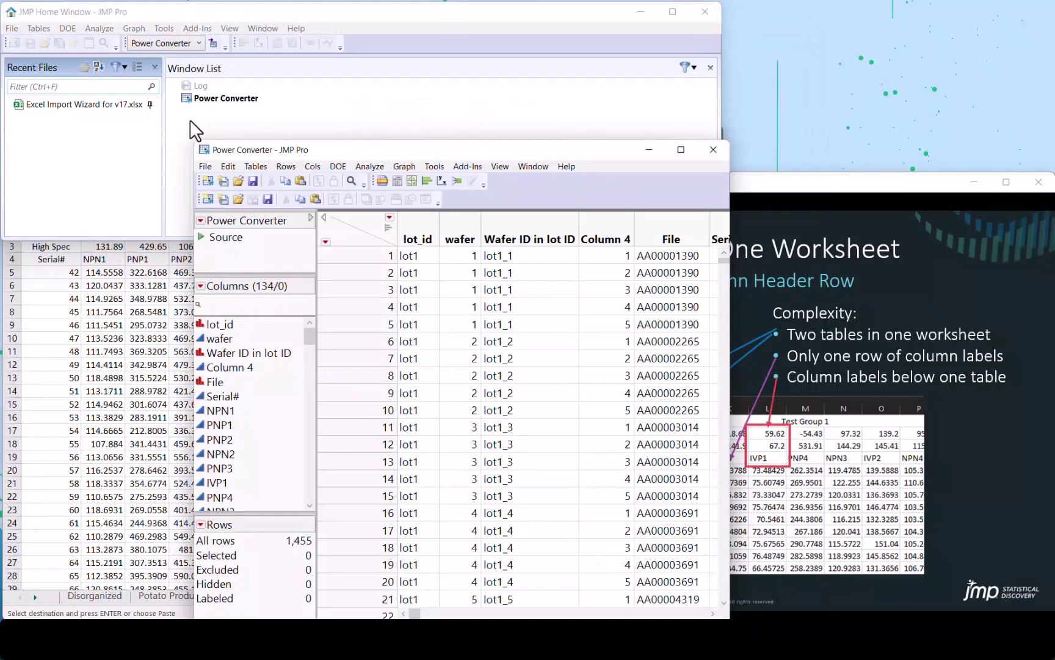
Step: Reopen the Power Converter import with data starting on row 2, showing 1,458 rows, and continue
click(84, 107)
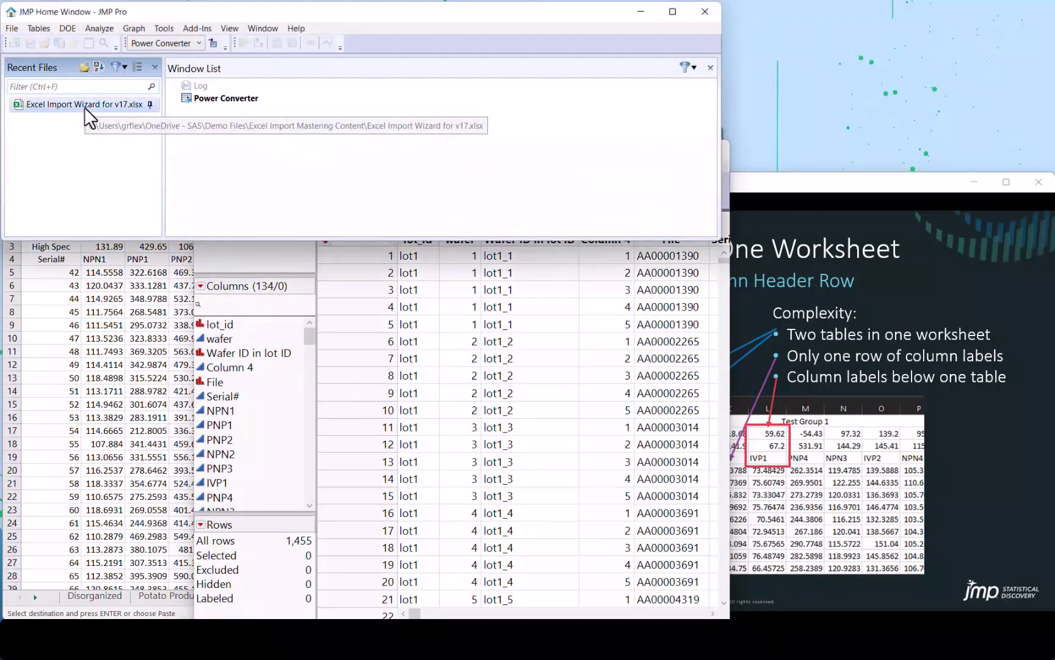
double_click(85, 107)
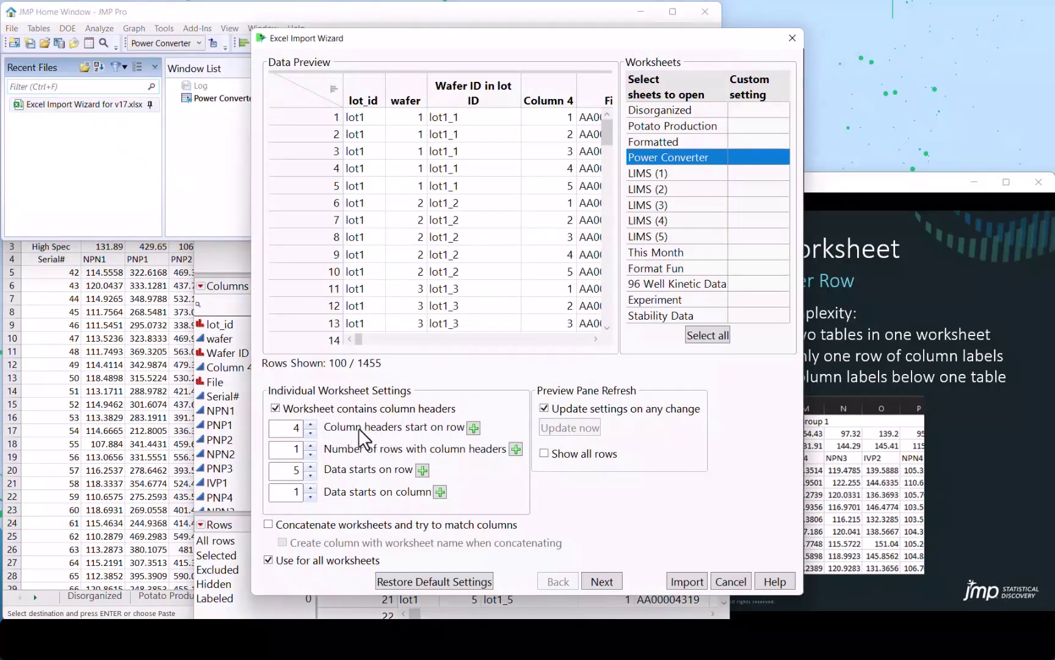
click(310, 475)
click(311, 475)
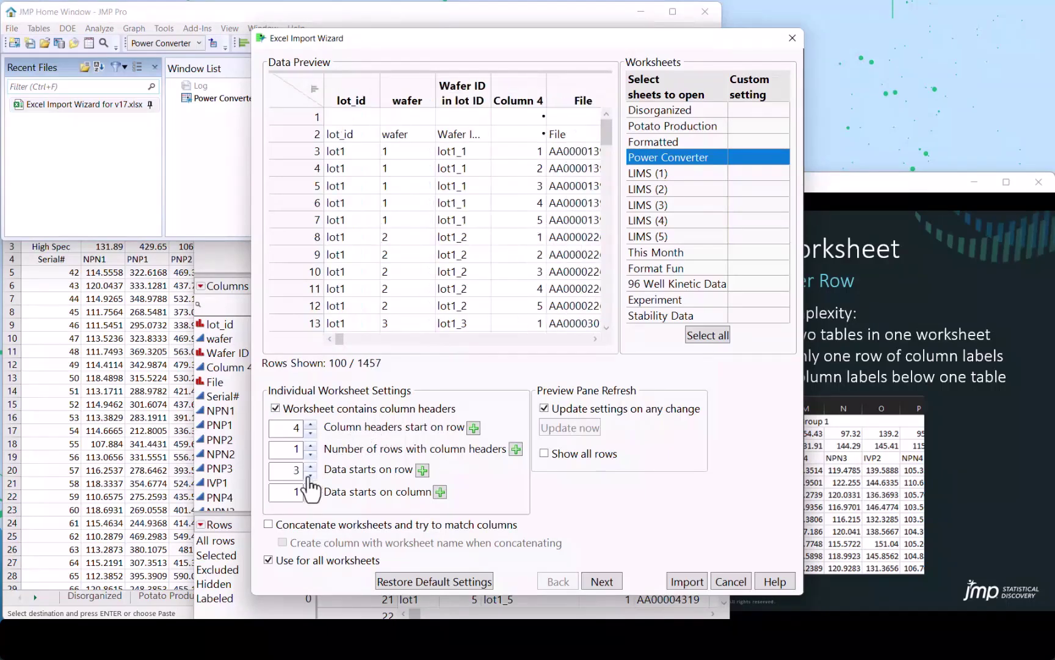
click(310, 475)
click(310, 475)
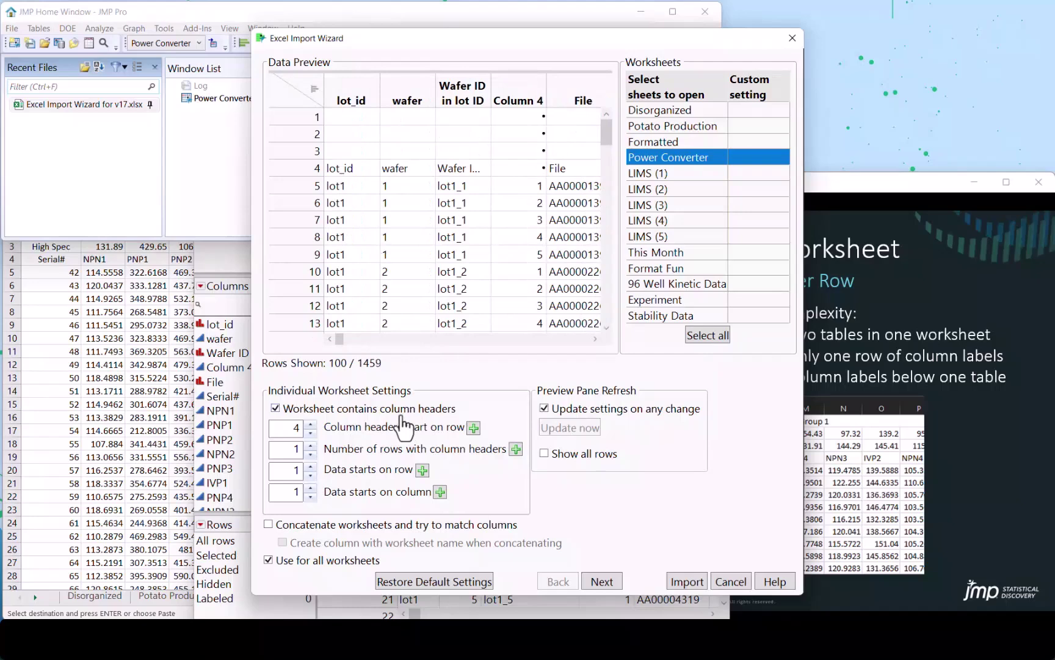
click(353, 339)
click(364, 339)
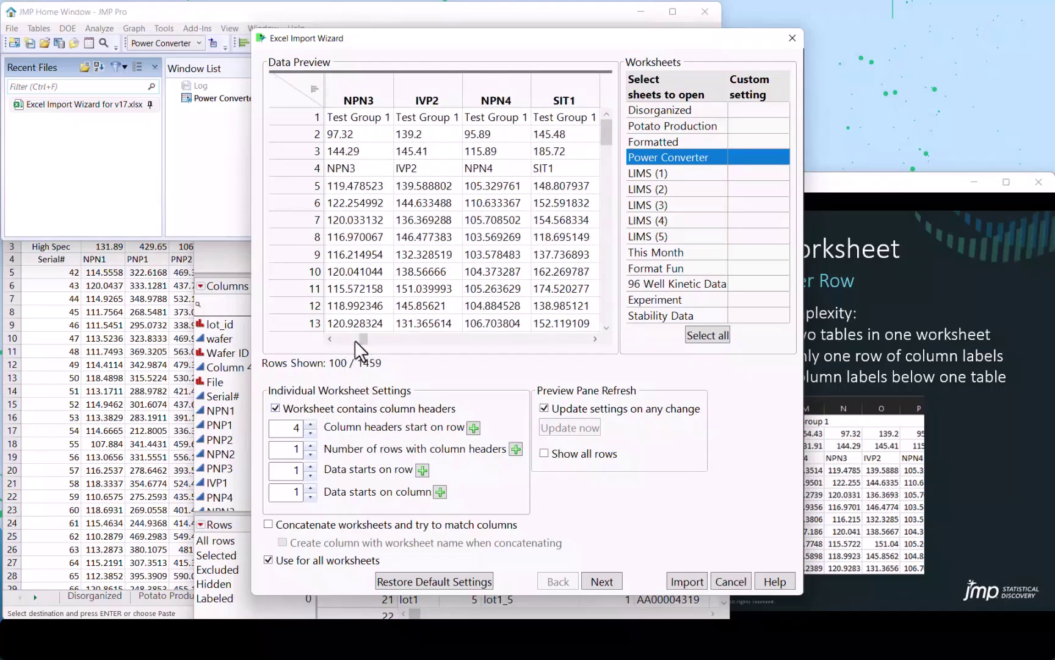
click(354, 339)
click(349, 338)
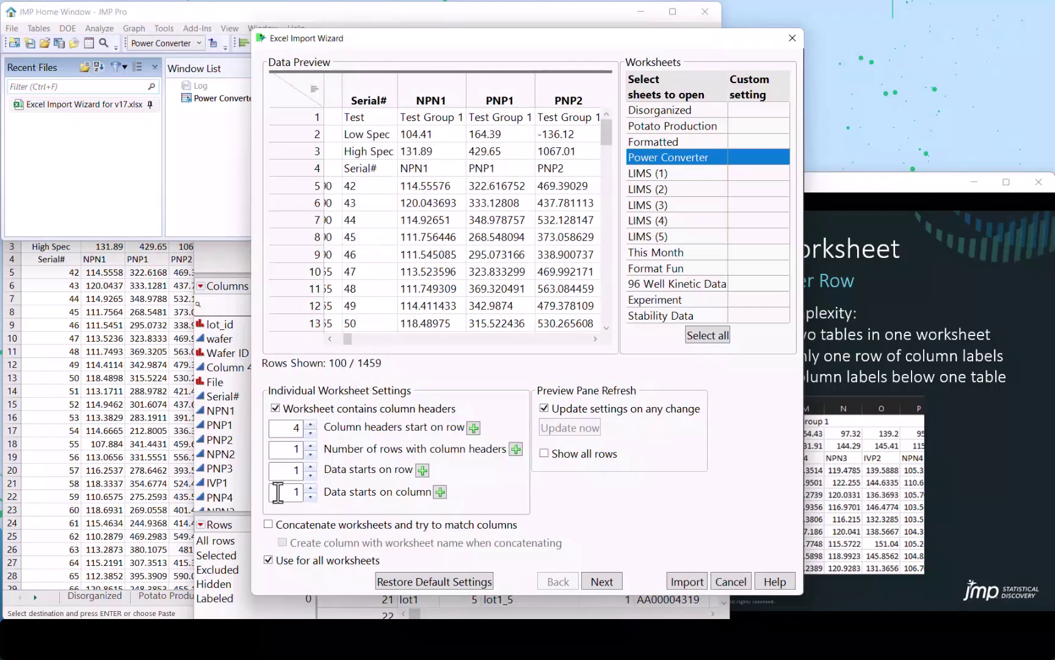
click(311, 465)
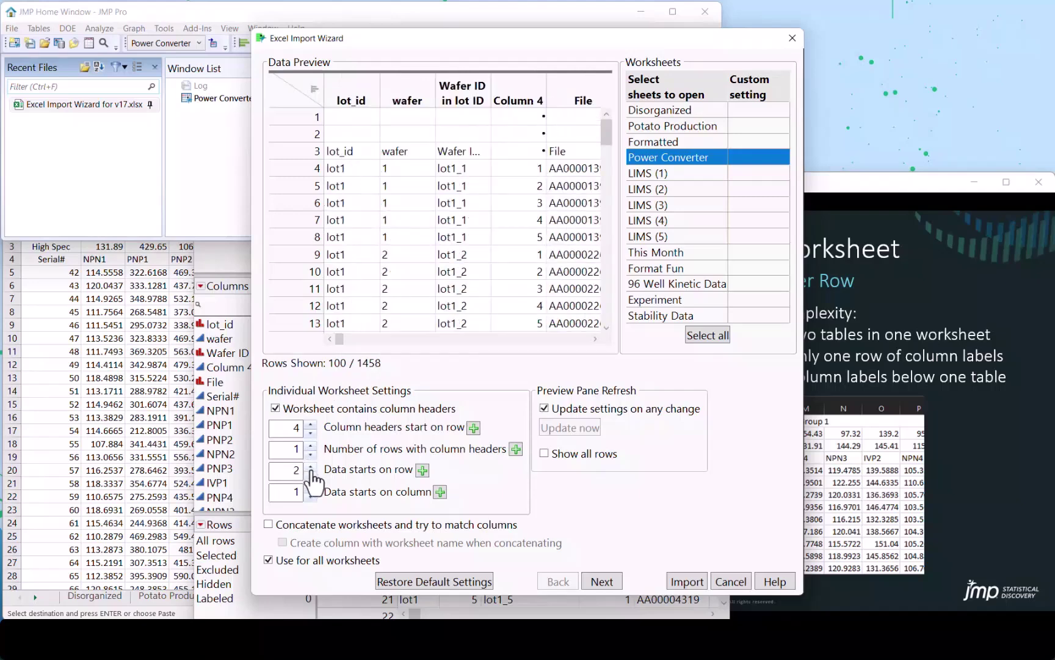
click(605, 583)
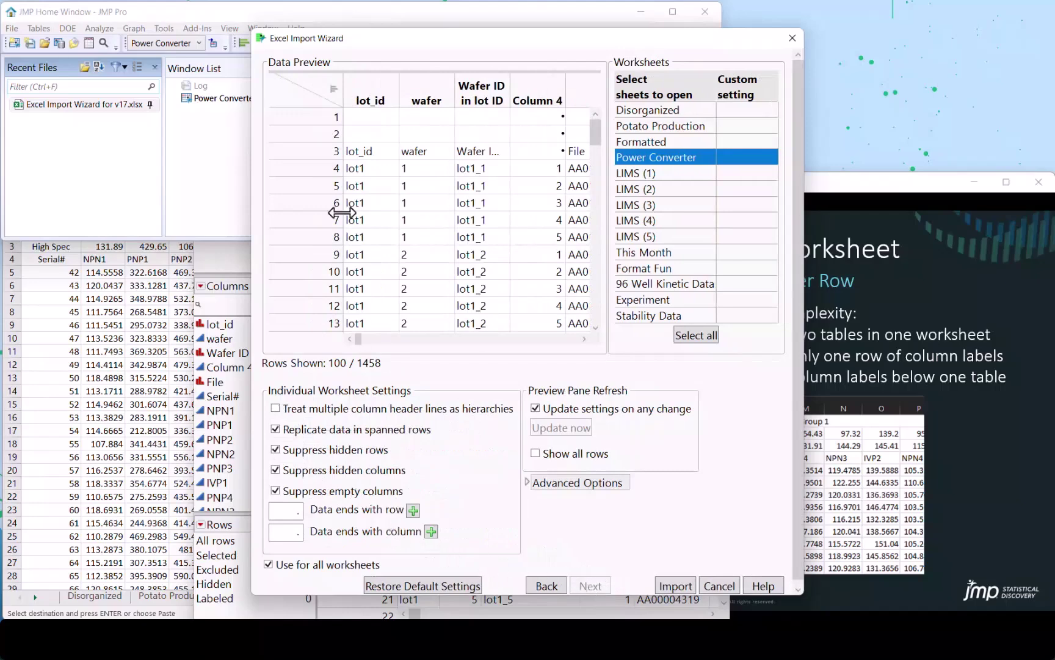
Step: End the data at row 3 to keep only Low Spec and High Spec, checking the rows in Excel
click(312, 136)
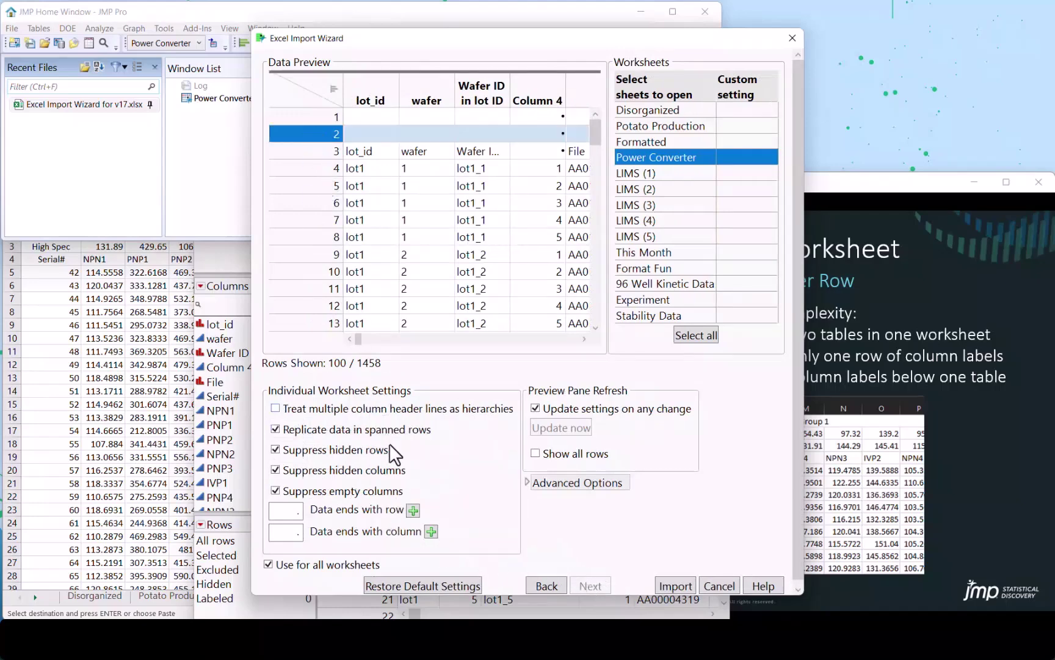
click(413, 509)
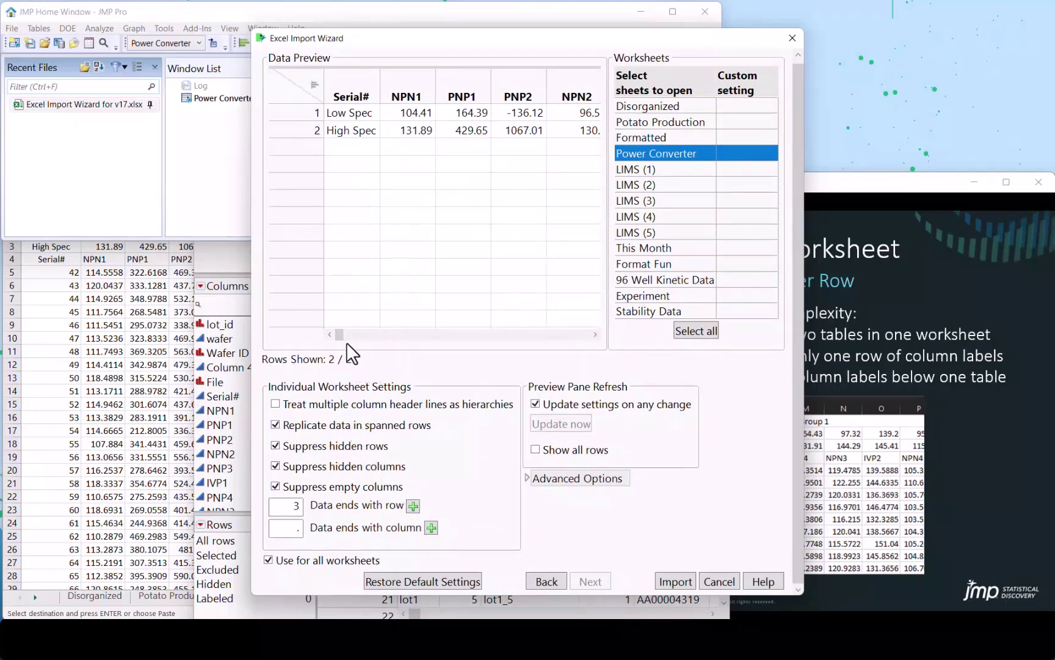
drag(340, 339, 308, 341)
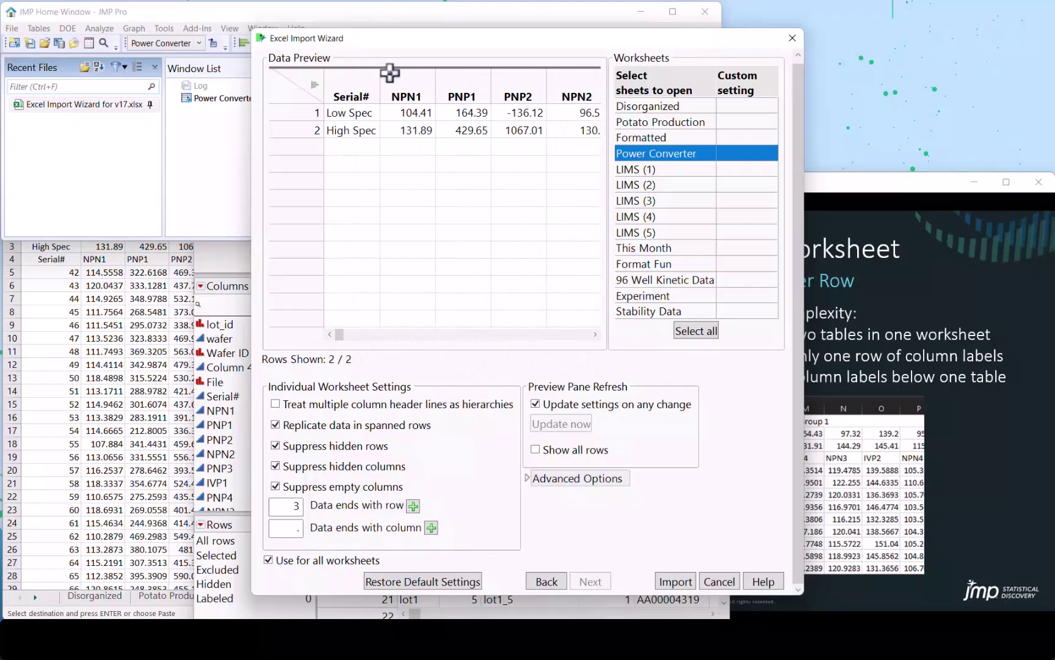
click(89, 256)
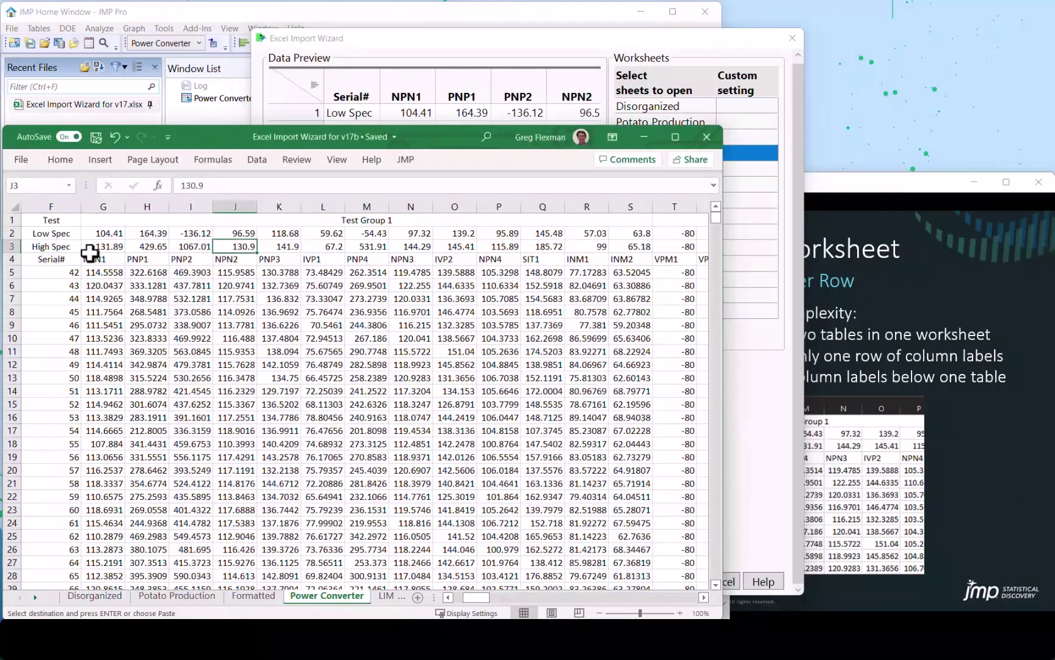
click(92, 259)
click(13, 260)
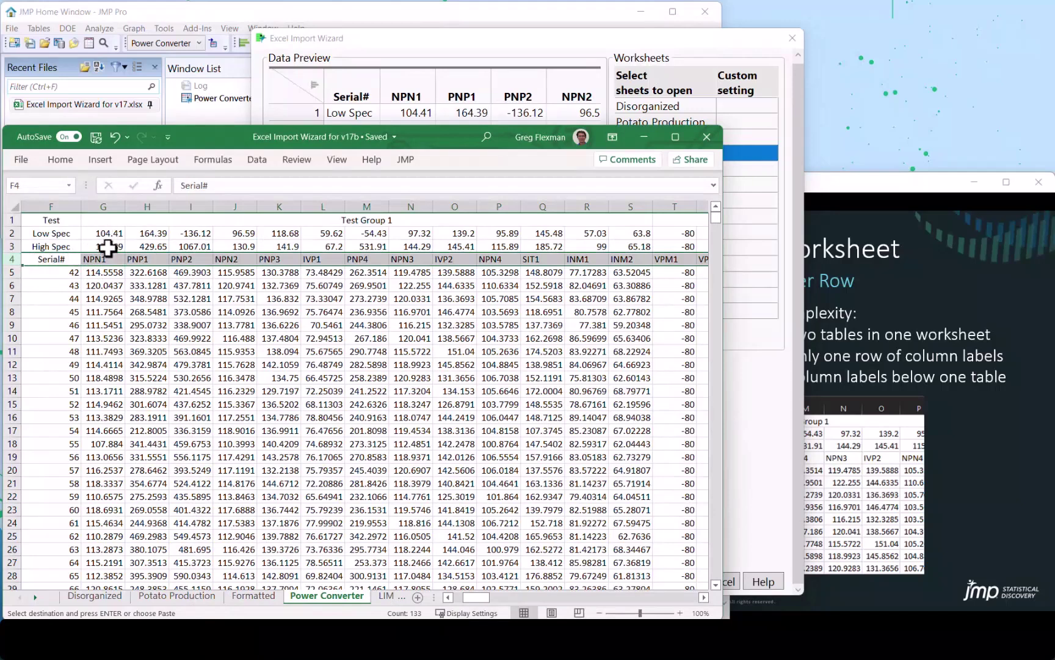
click(355, 48)
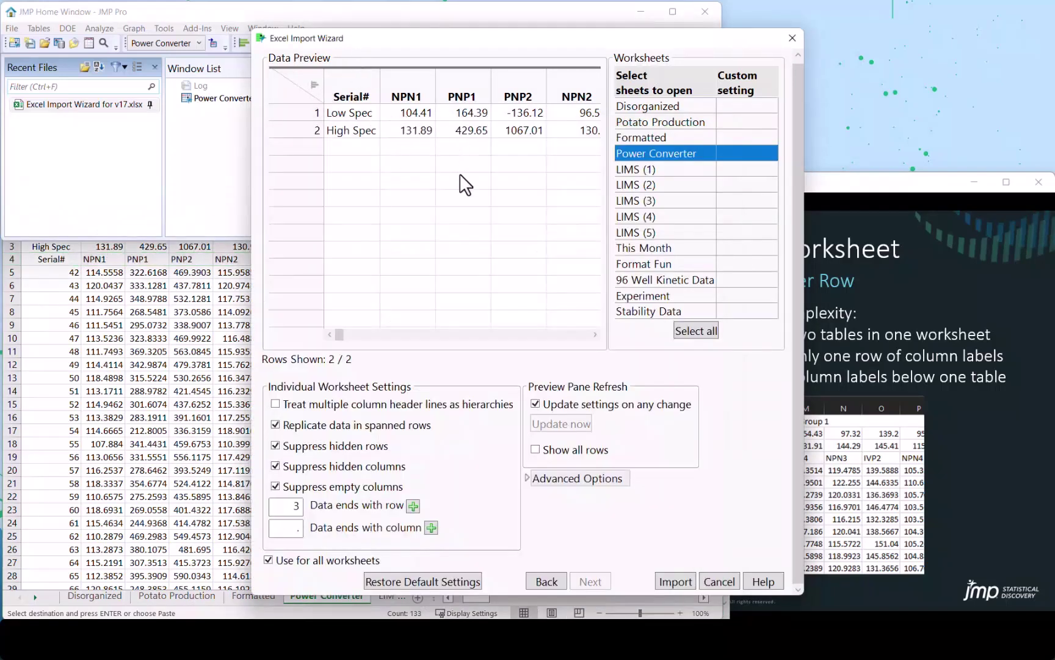
Step: Import the spec limit rows as a new table and choose NPN1 through M1 as the columns to transpose
click(669, 578)
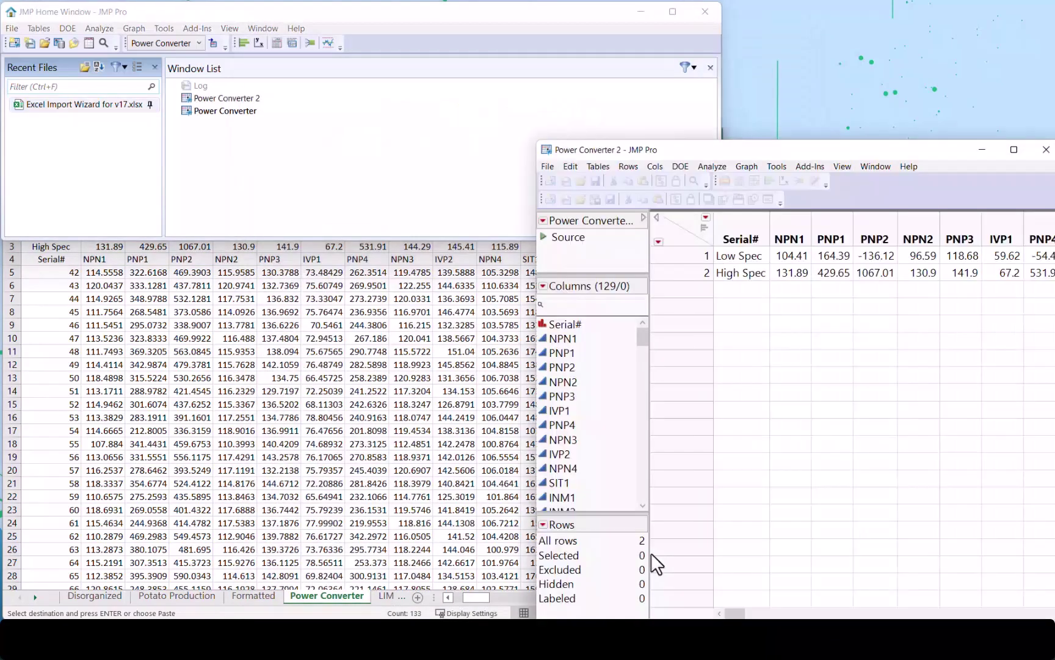
drag(665, 151, 395, 137)
click(330, 153)
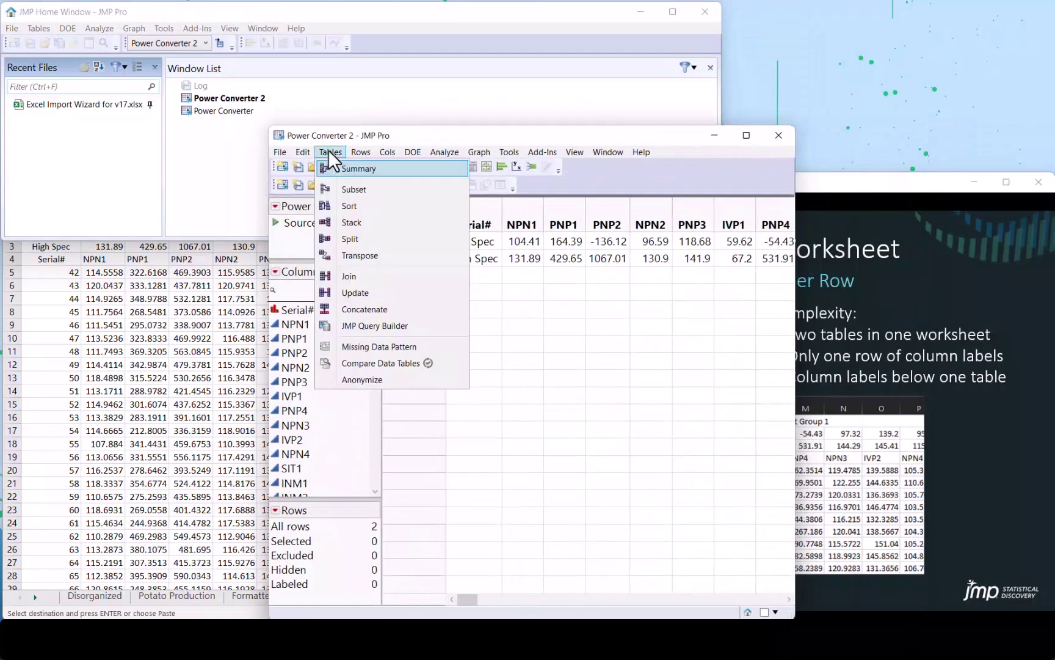
click(345, 260)
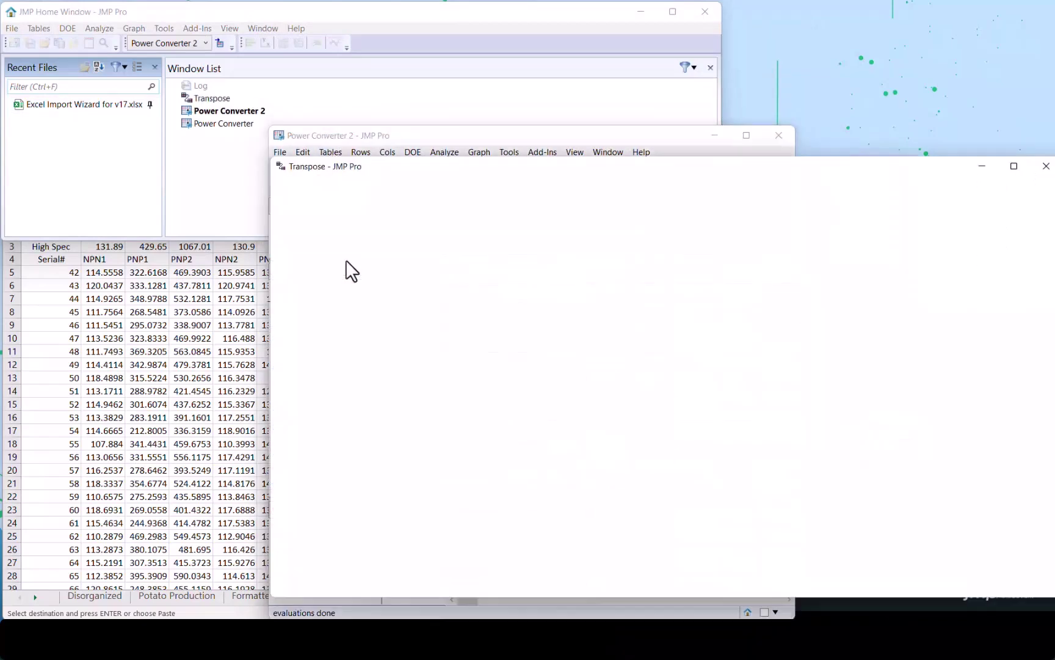
click(339, 313)
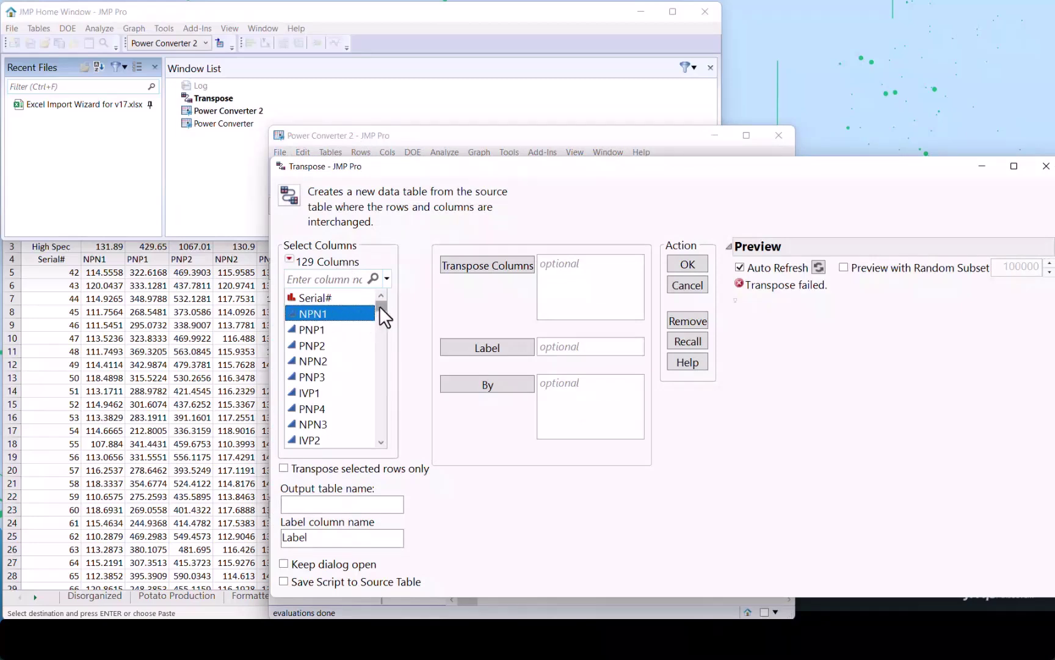
drag(379, 306, 380, 467)
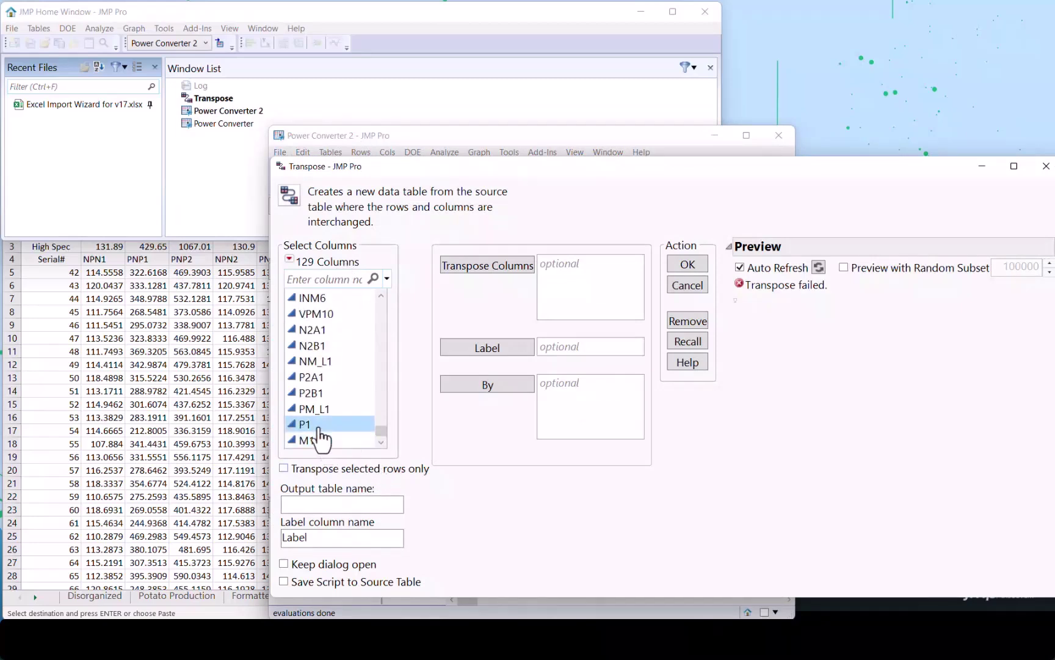
shift+click(322, 440)
click(471, 269)
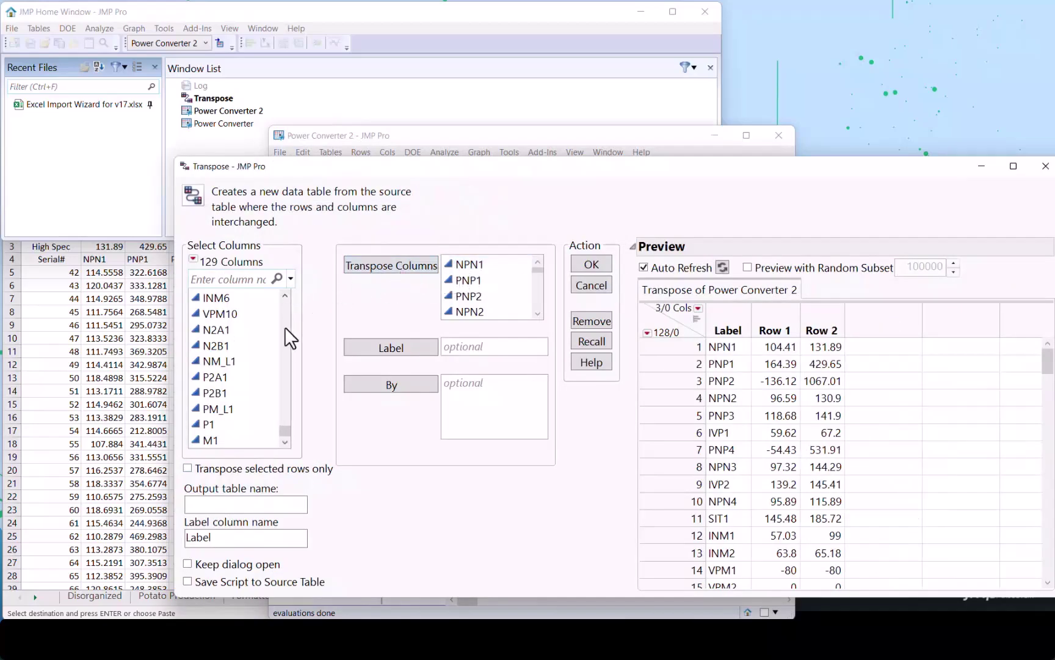
Step: Use Serial# as the label column and create the transposed table named 'Spec Limits'
drag(280, 432, 292, 290)
click(270, 300)
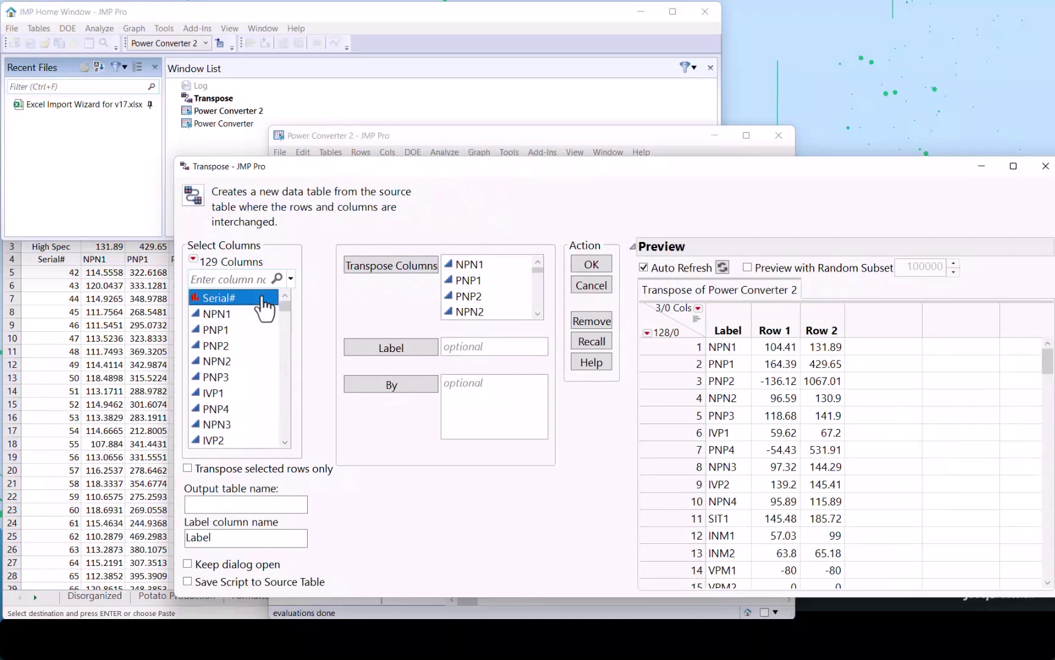
click(359, 349)
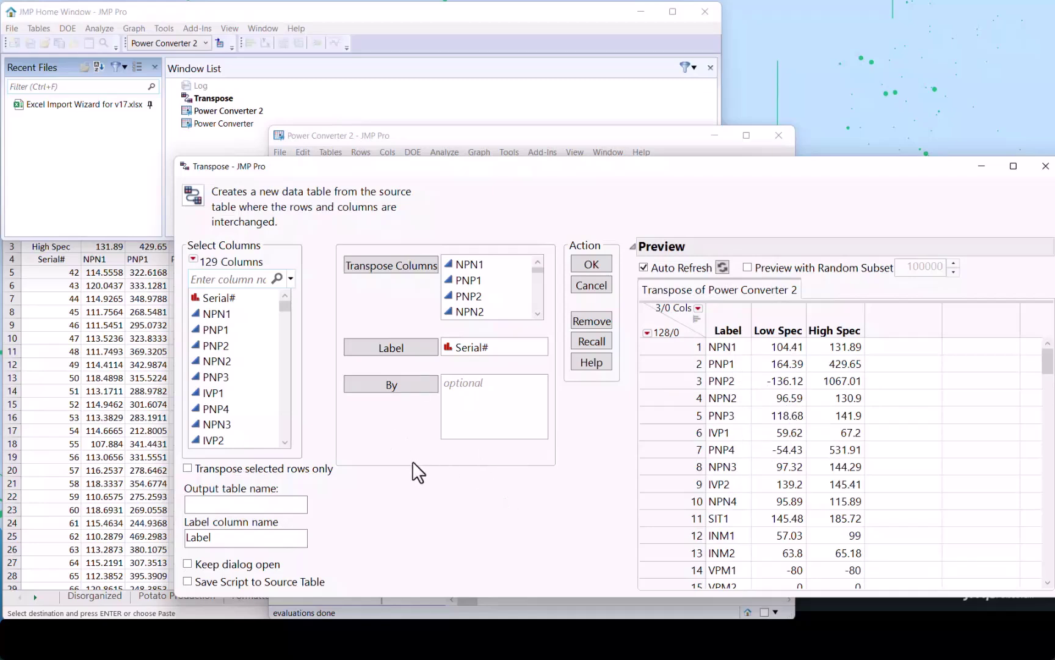
click(286, 502)
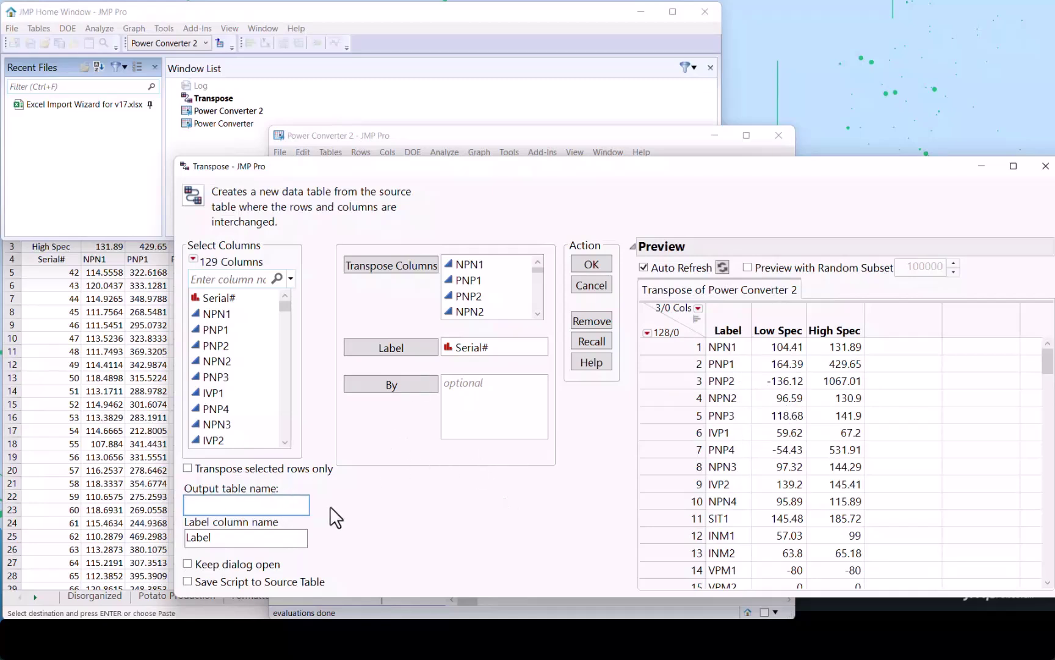
text(Spec Limits)
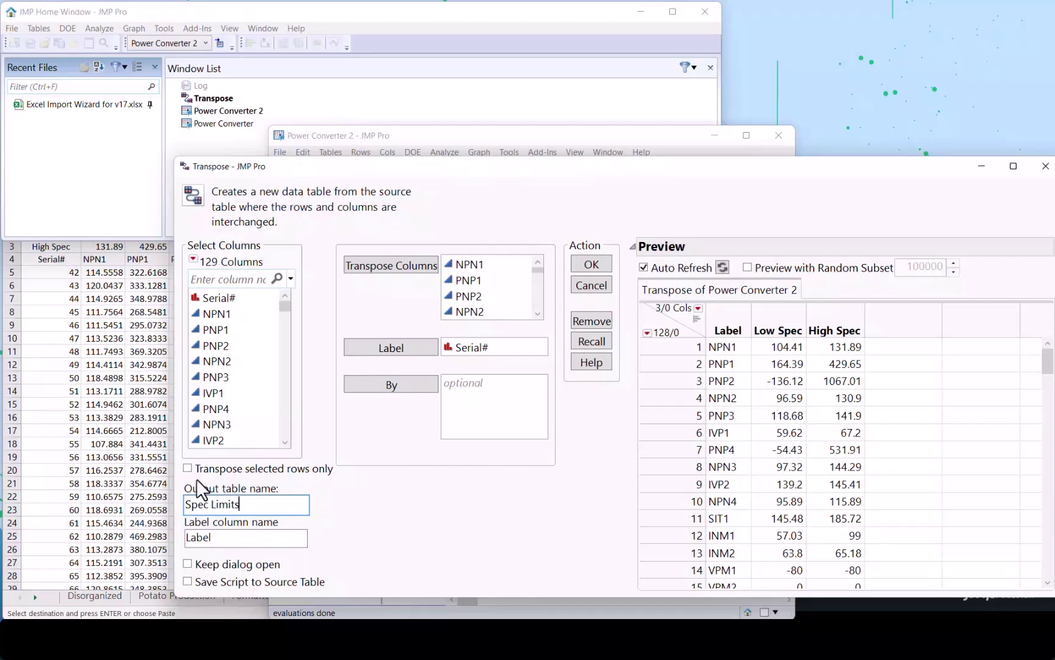
click(591, 264)
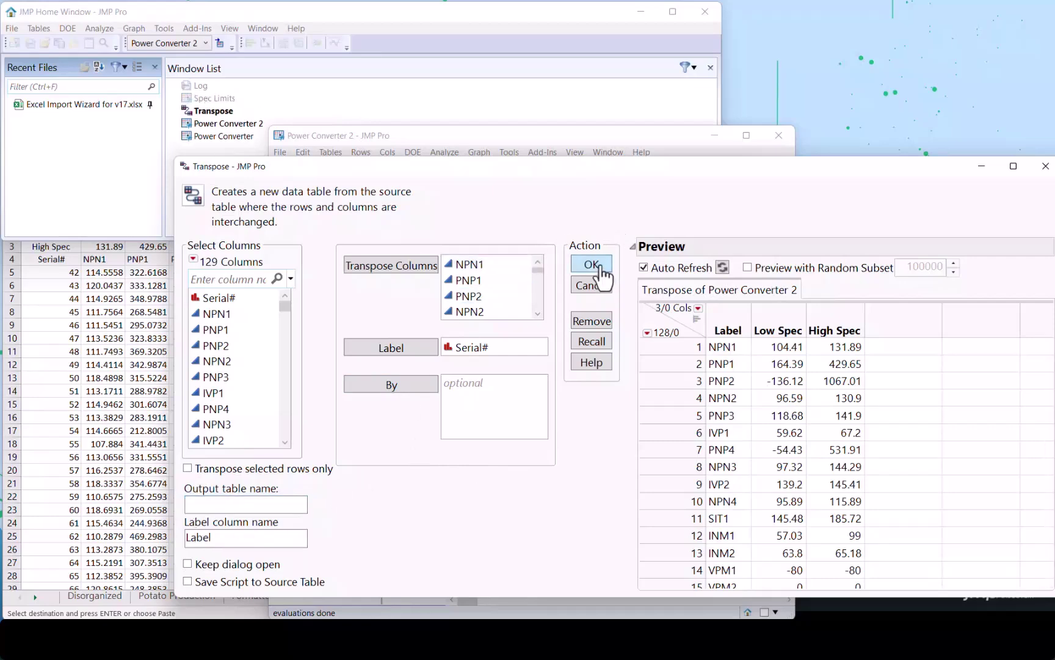
Step: Rename the Label, Low Spec and High Spec columns to Variable, LSL and USL
double_click(409, 305)
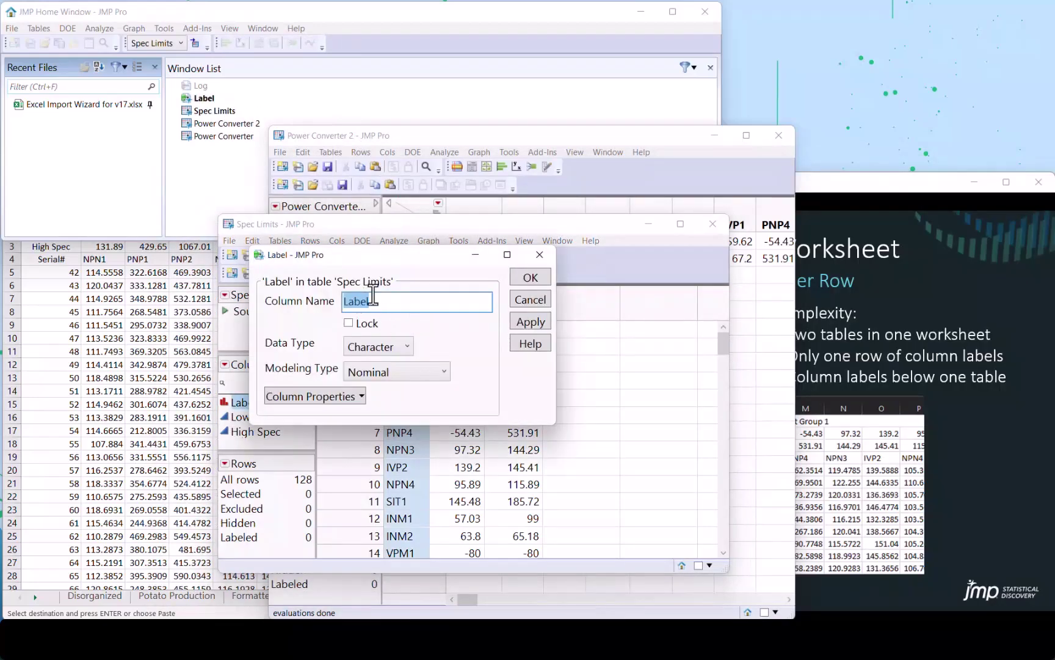
text(Variable)
click(527, 278)
double_click(452, 307)
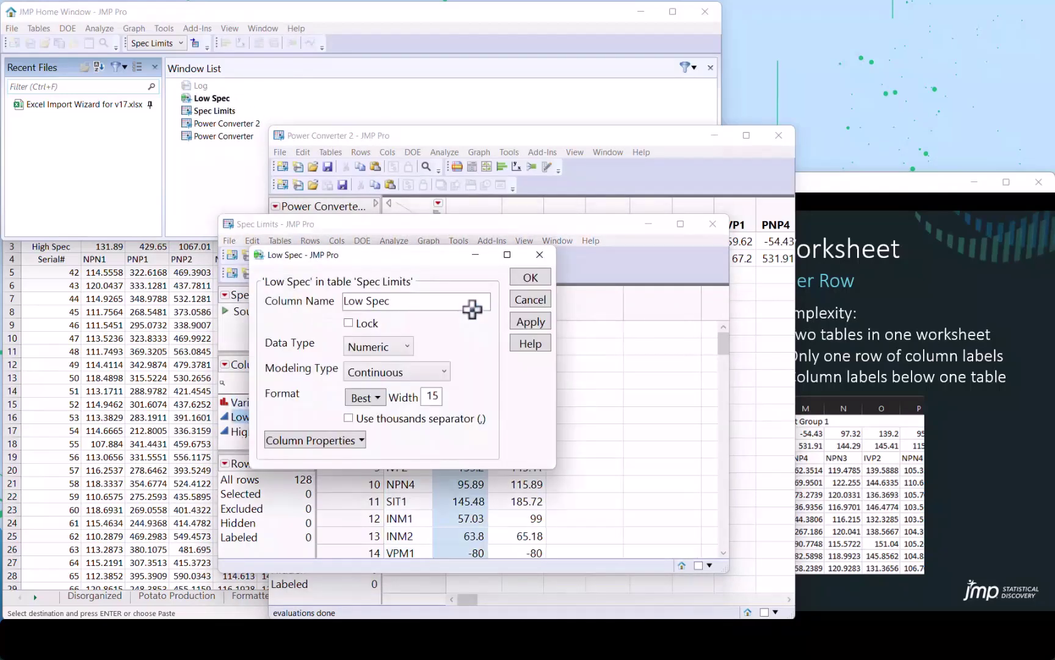
text(LSL)
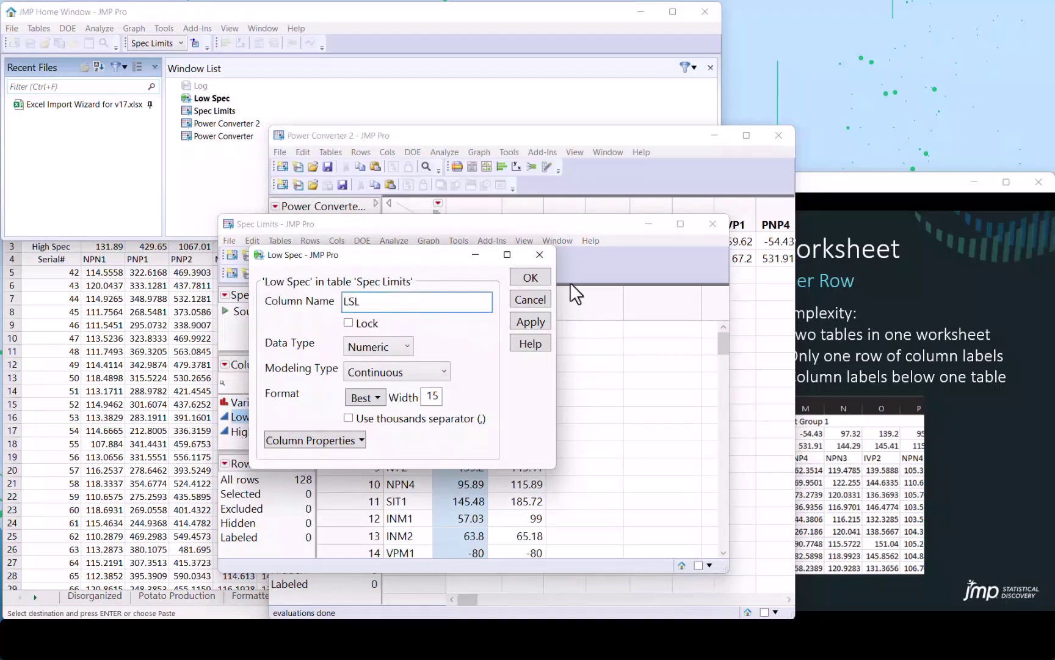
click(530, 277)
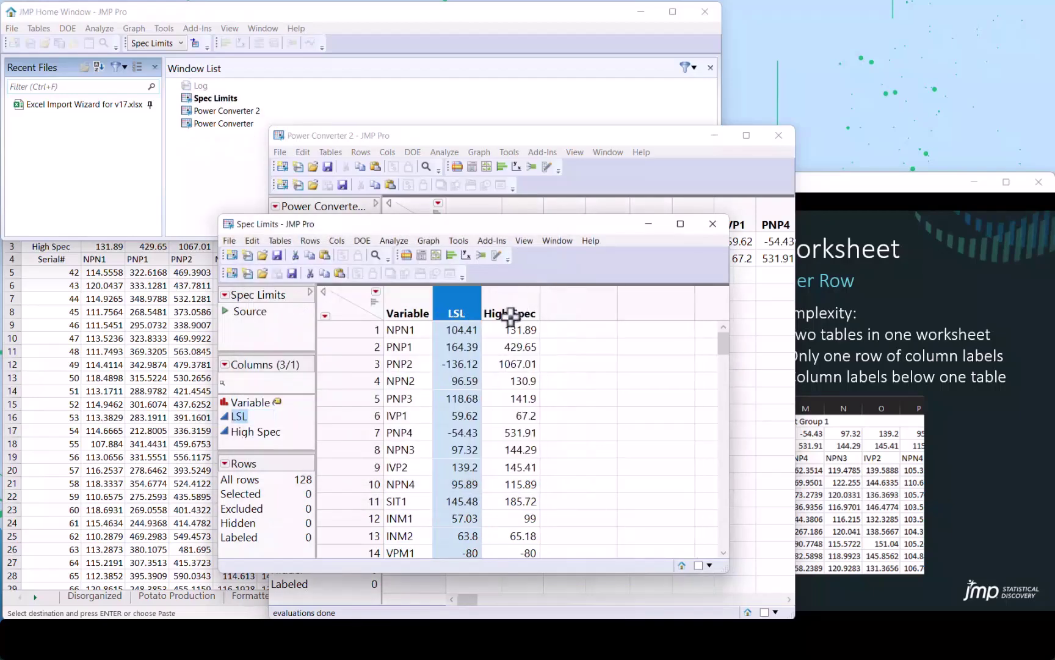
double_click(510, 315)
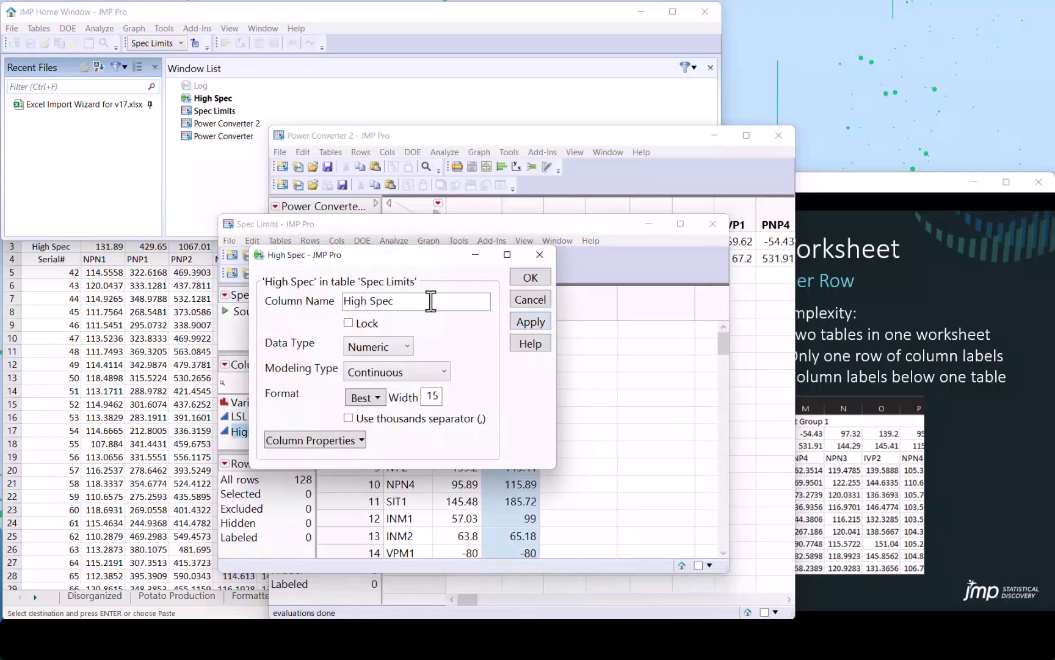
text(USL)
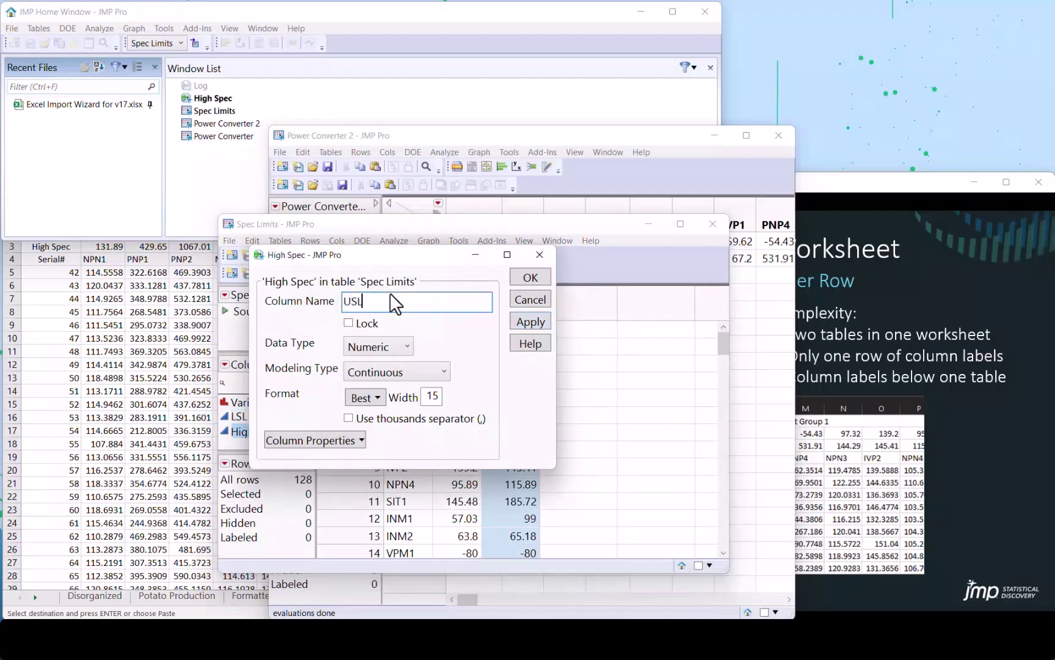
click(527, 278)
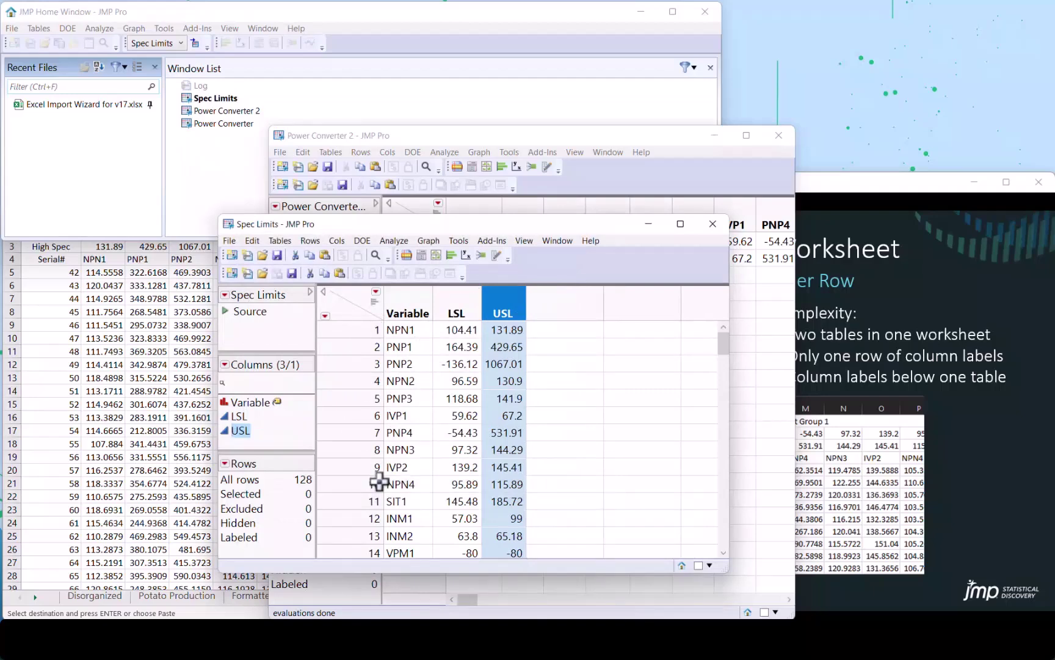
Step: Bring the Power Converter table forward and widen it to show the measurement columns
click(230, 128)
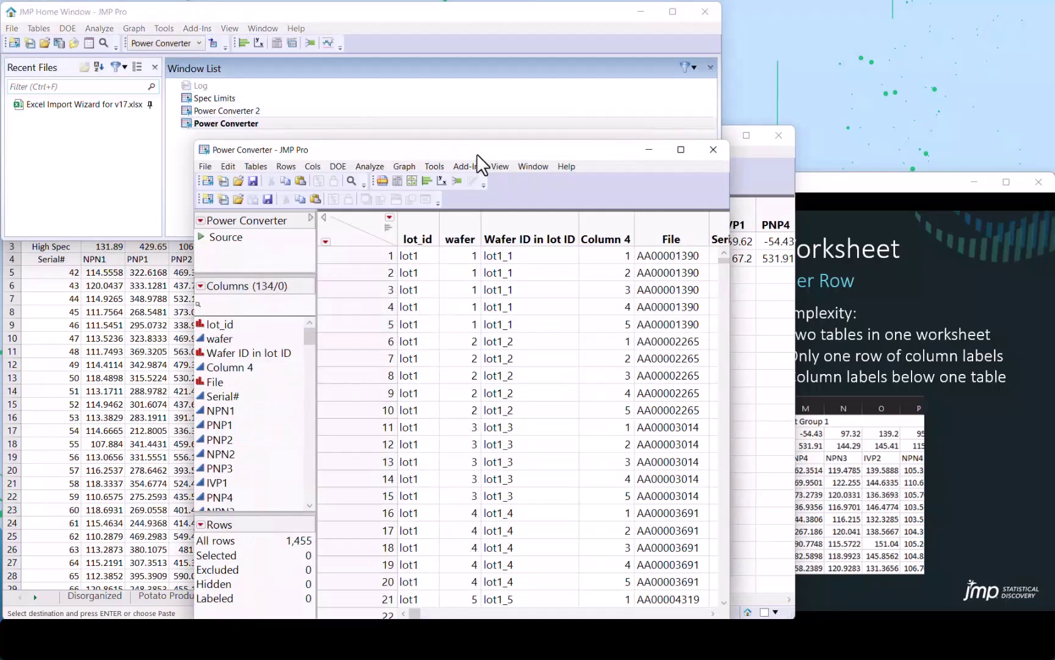
drag(476, 153, 340, 108)
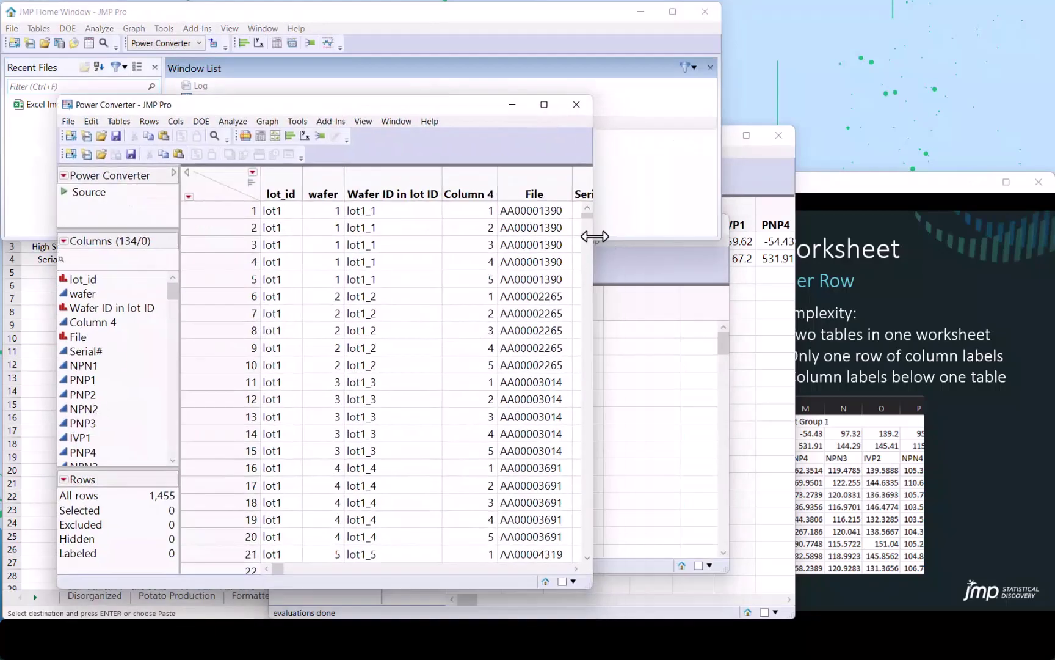
drag(589, 238, 813, 238)
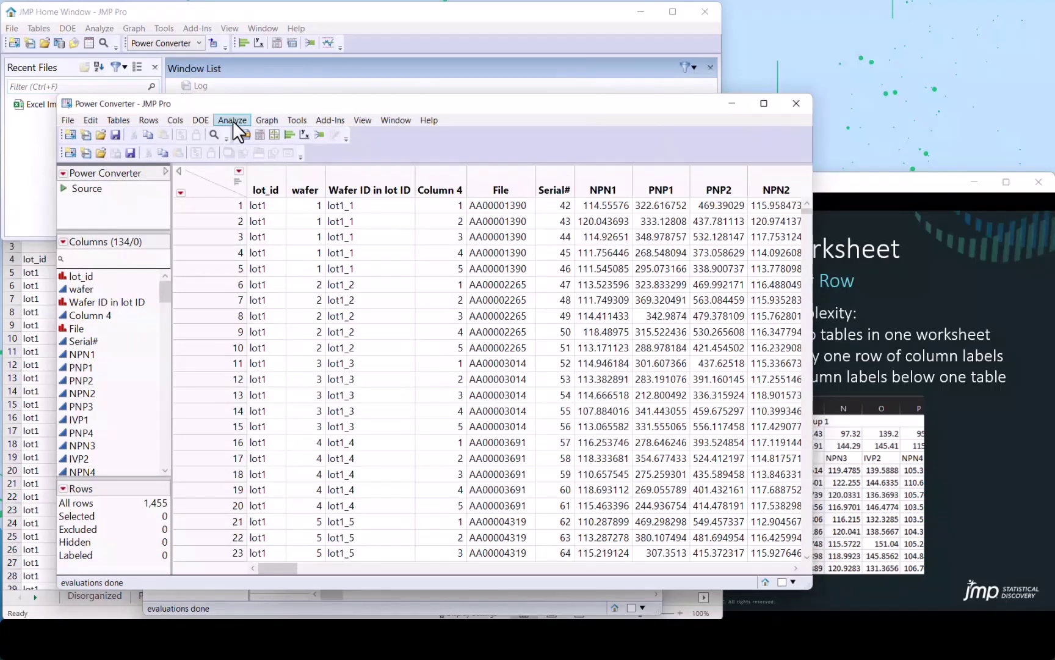
Step: Launch Manage Limits with columns NPN1 through M1 as the process variables
click(233, 120)
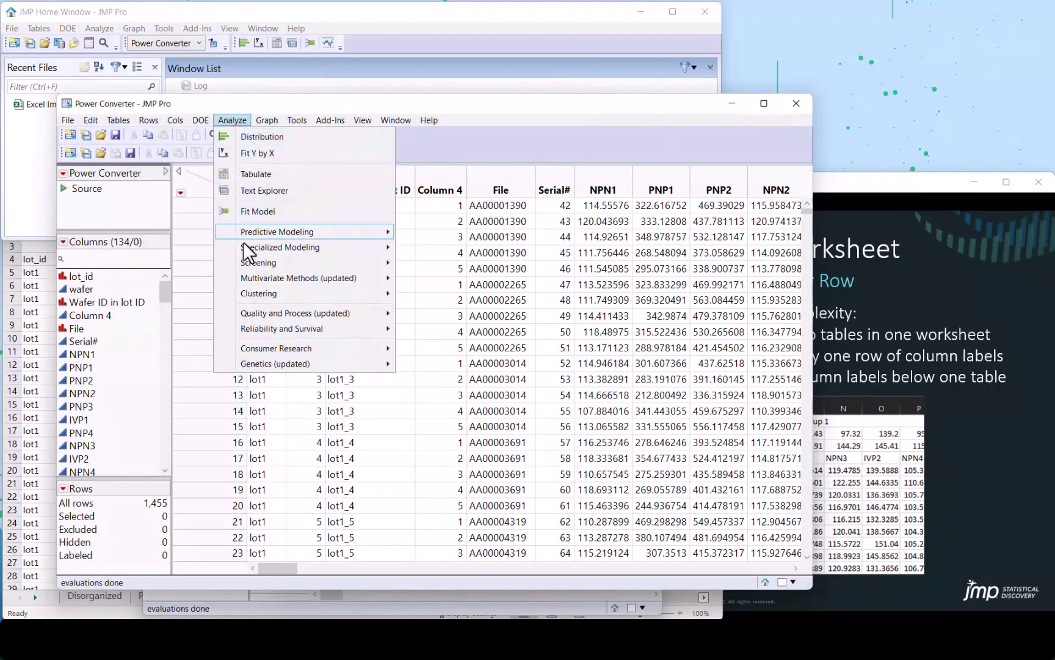
mouse_move(268, 333)
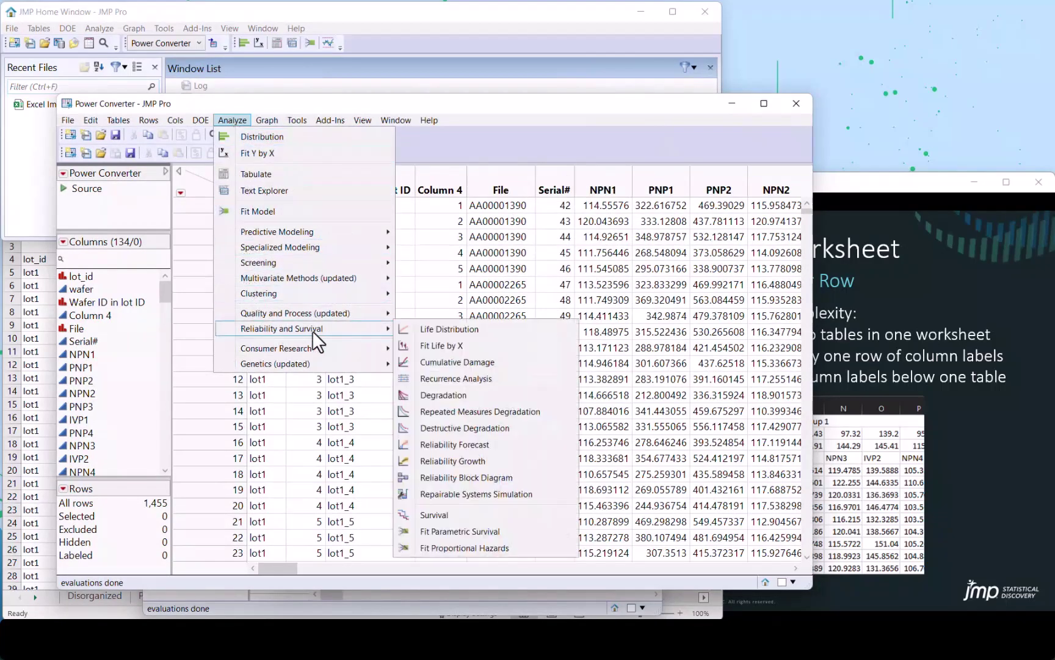
mouse_move(321, 311)
click(464, 495)
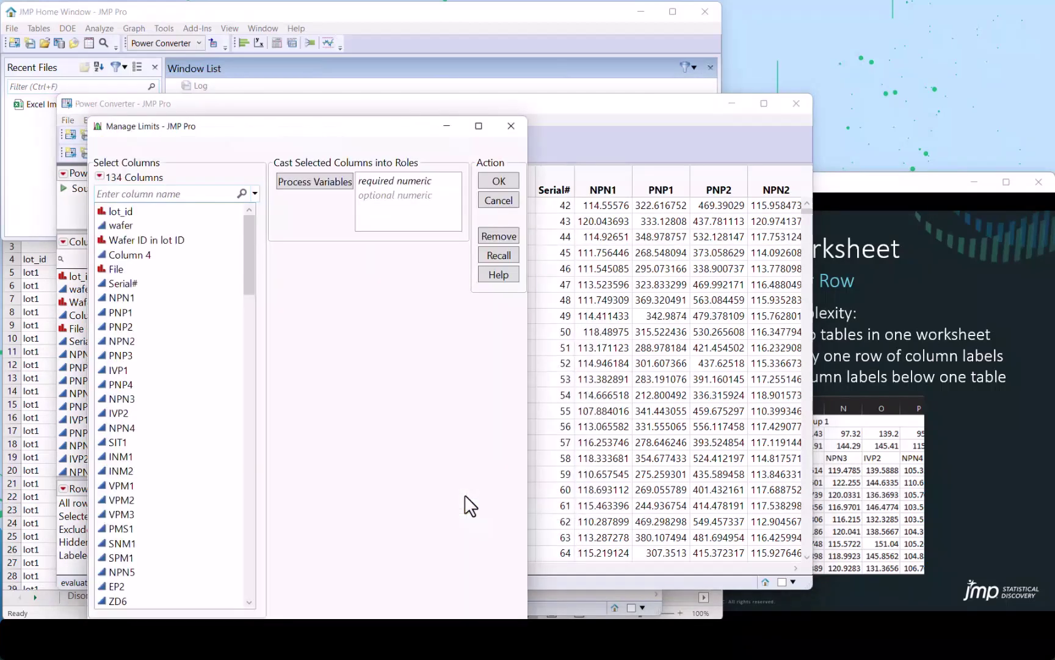
click(161, 298)
drag(249, 256, 249, 556)
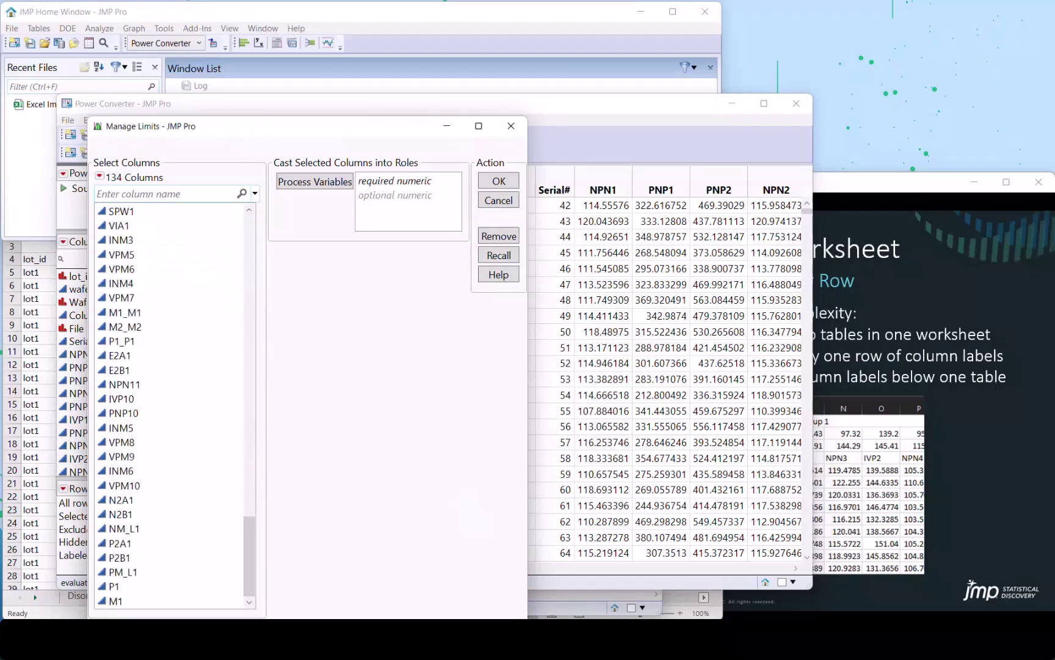
shift+click(182, 605)
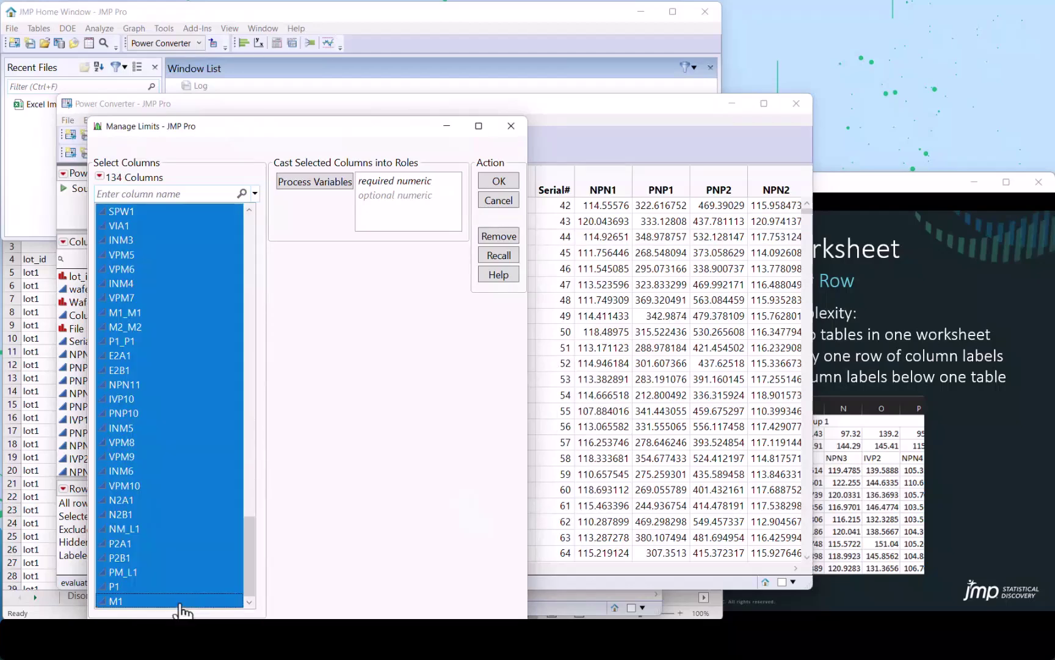
click(299, 182)
click(496, 184)
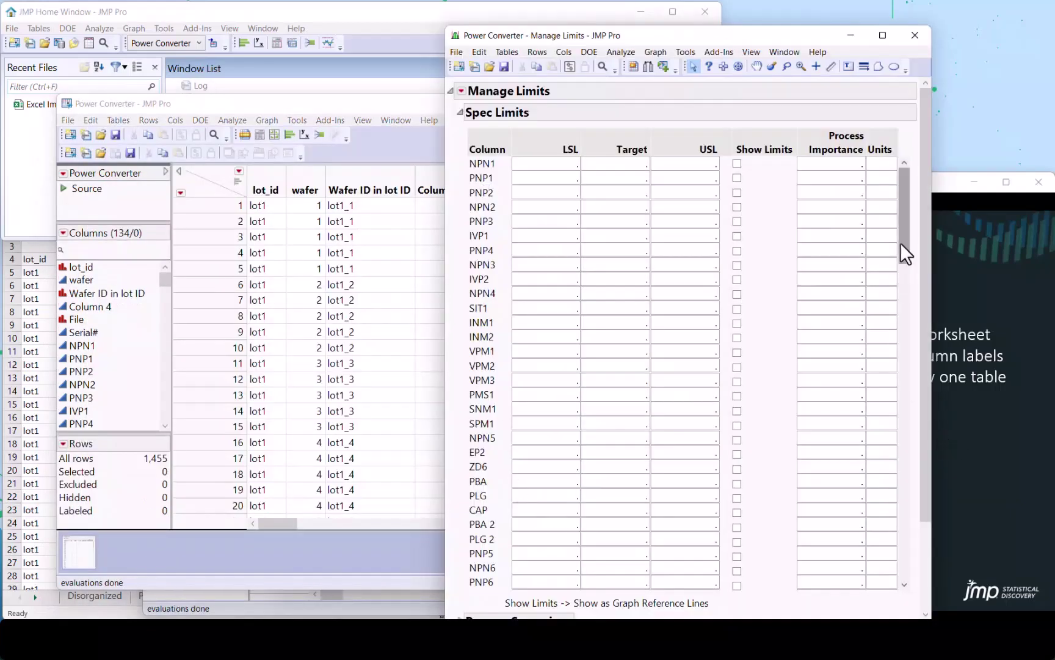
Step: Load limits from the Spec Limits table and save them as column properties
drag(921, 246, 923, 340)
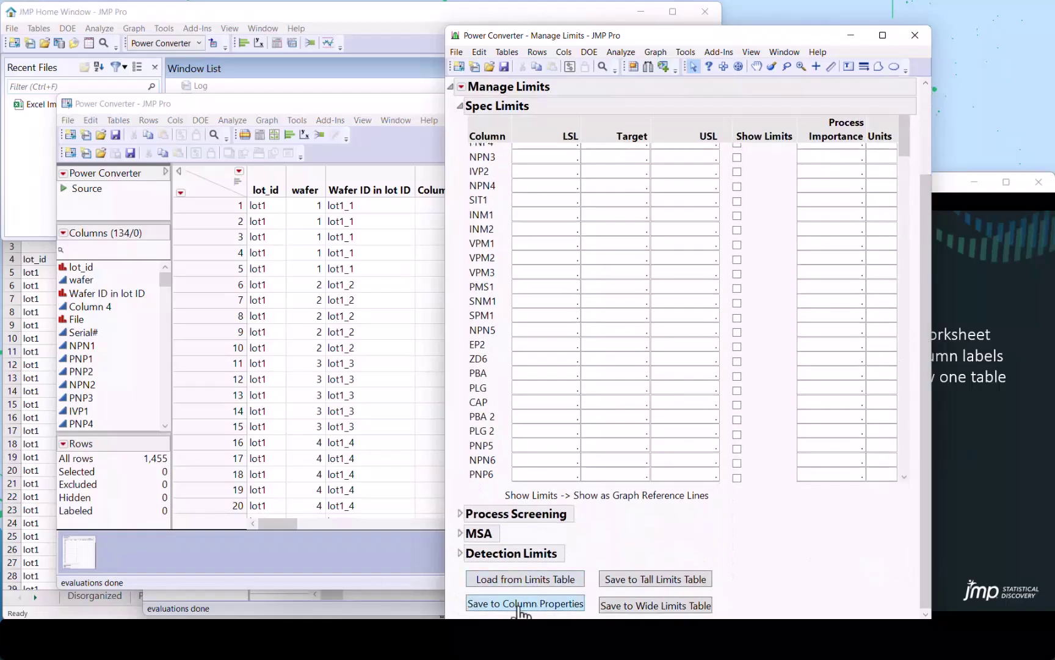
click(520, 586)
click(477, 325)
click(475, 298)
click(556, 368)
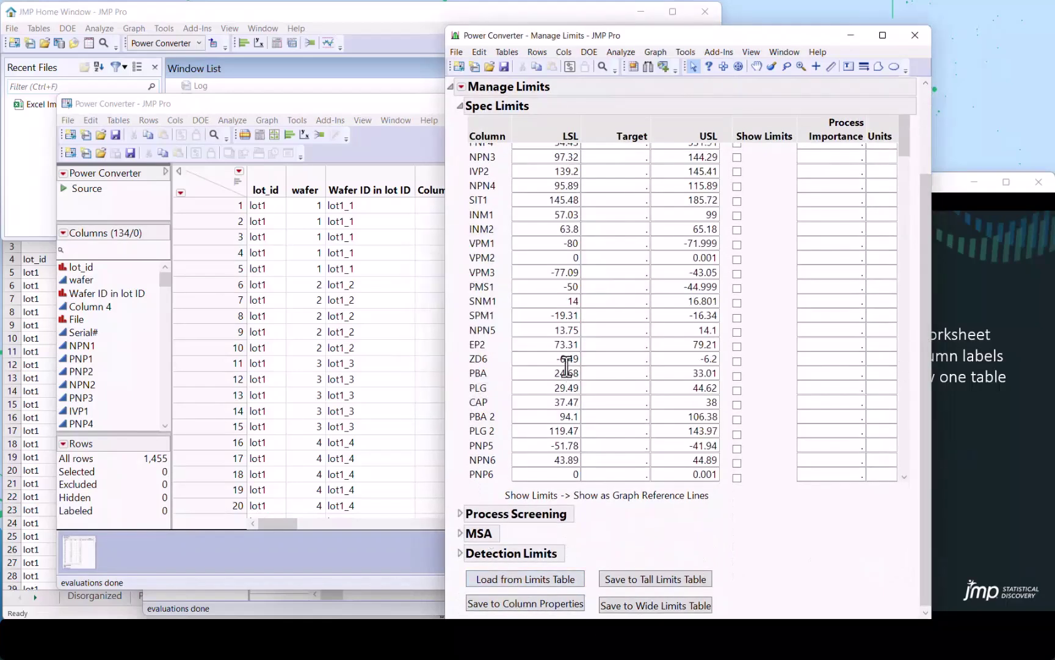
click(537, 604)
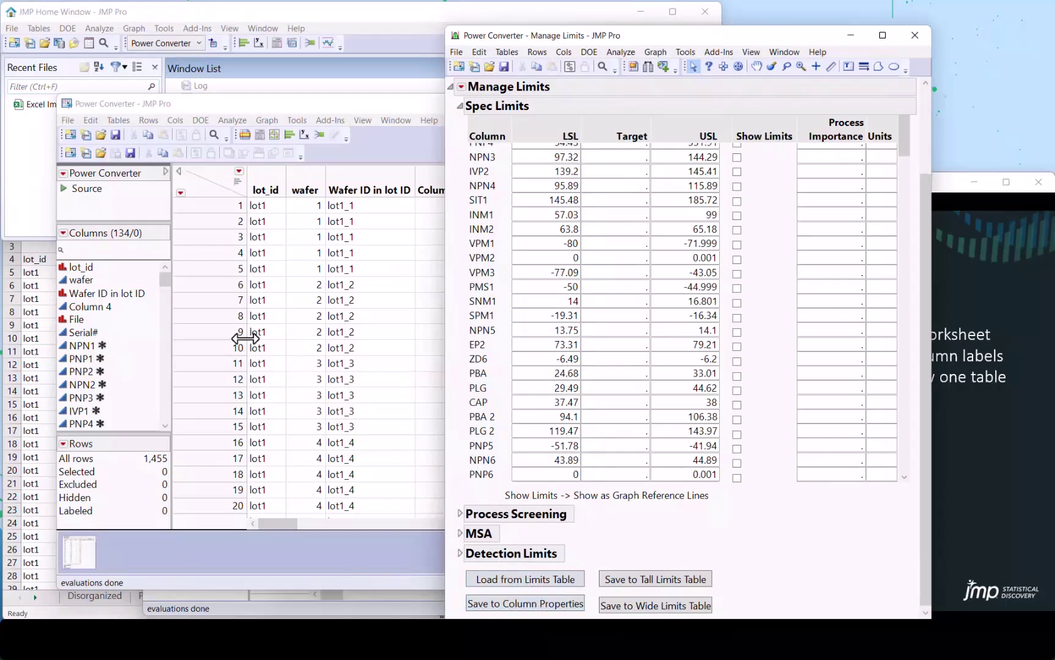
click(915, 34)
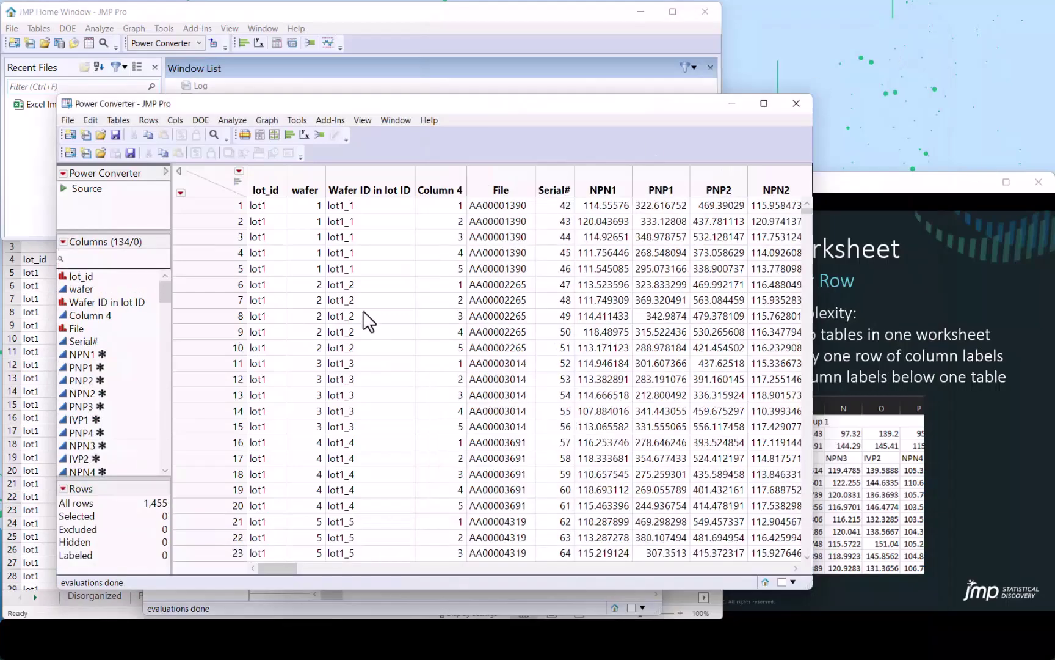
Step: Check NPN1's Column Info for its spec limits of 104.41 and 131.89
click(82, 354)
right_click(82, 367)
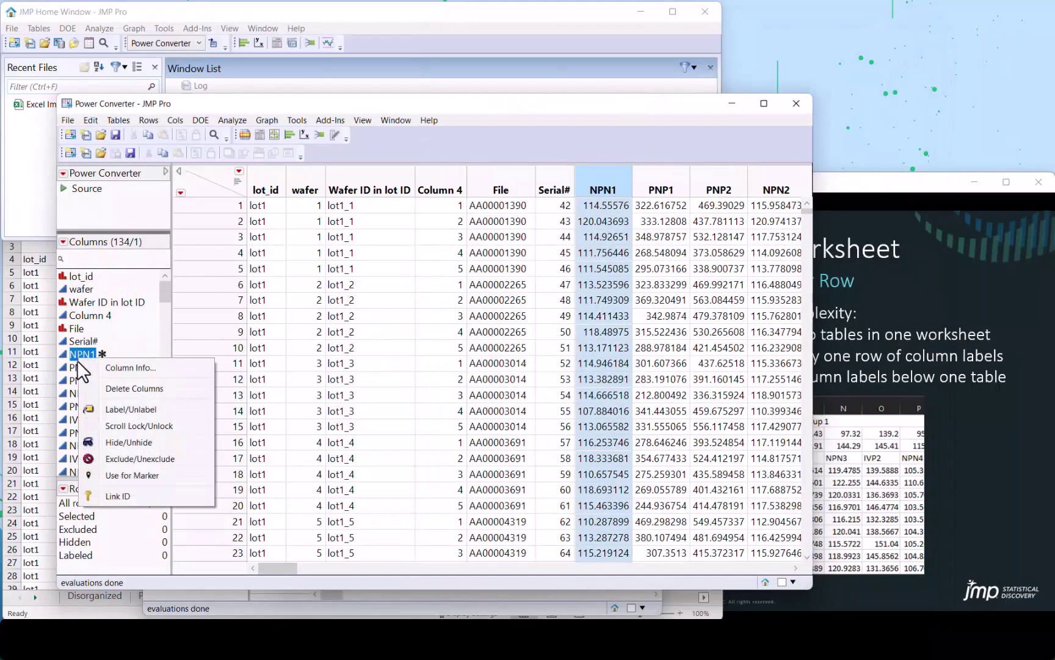
click(104, 372)
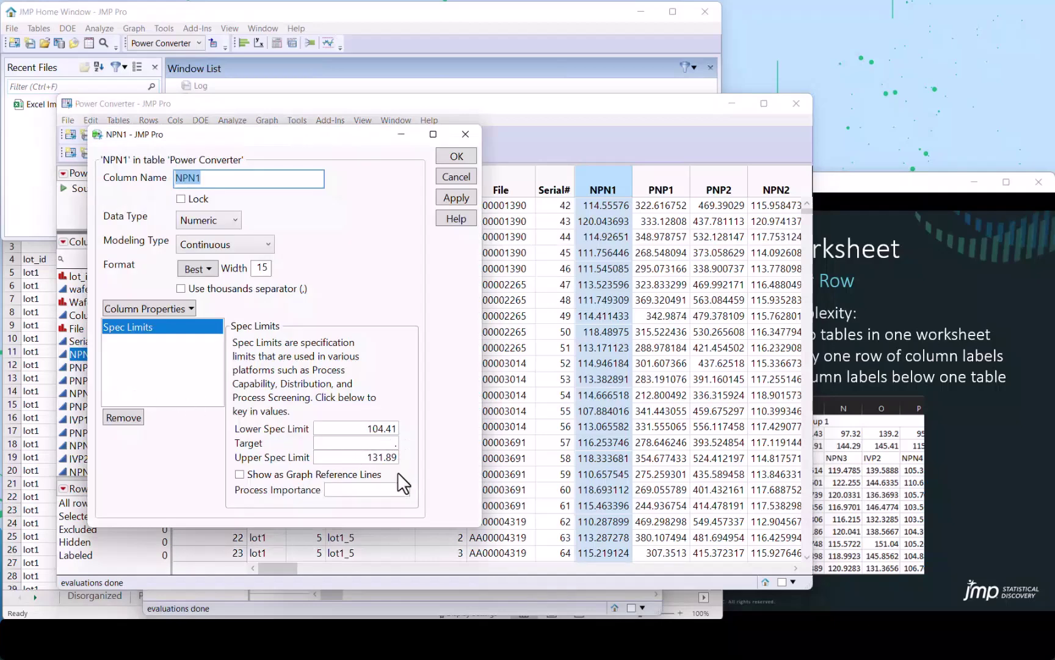
click(456, 156)
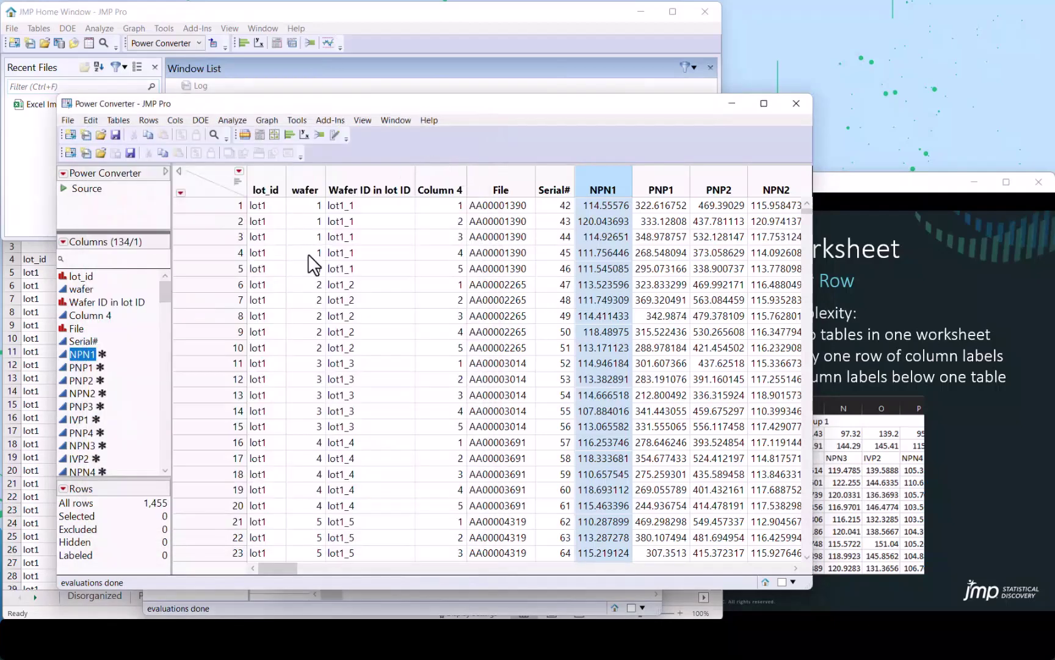
Step: Run Process Screening with every Power Converter measurement column as a process variable
click(232, 119)
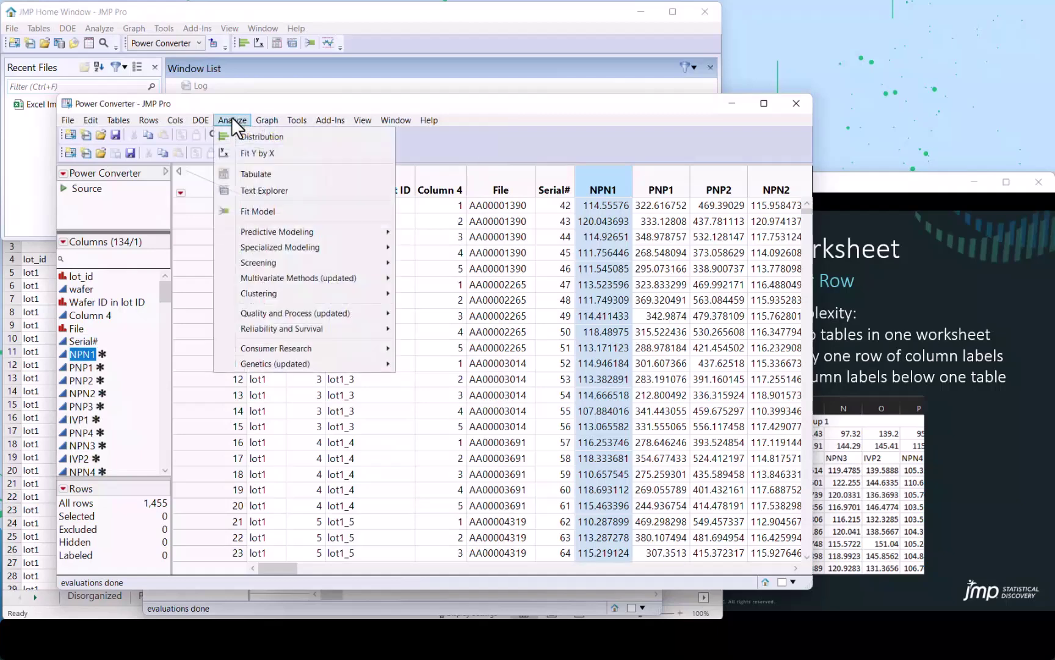
mouse_move(299, 314)
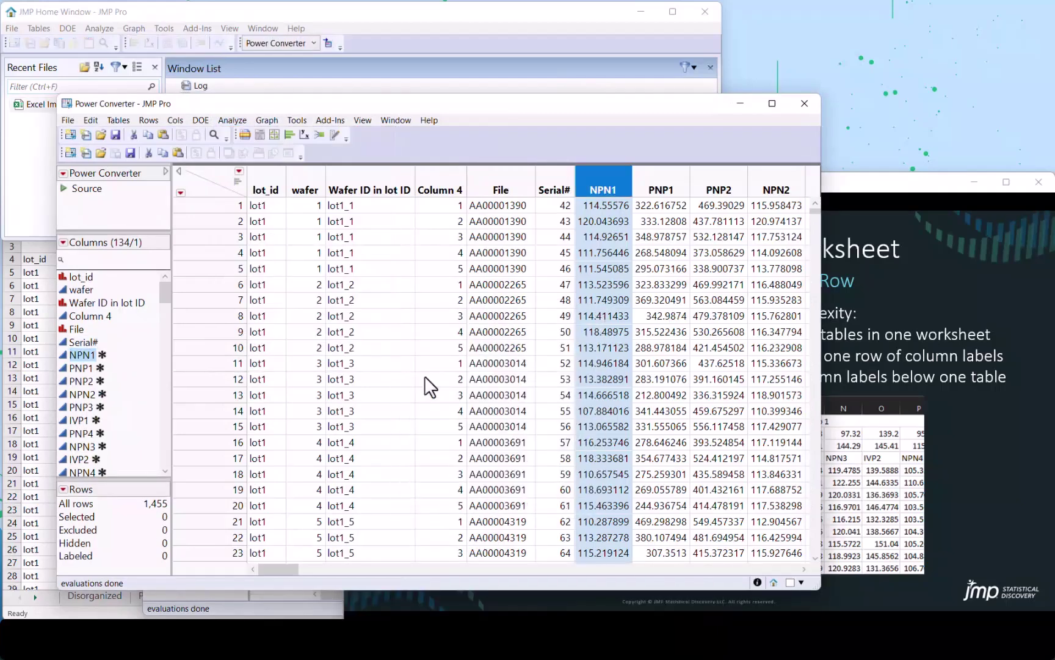
drag(249, 229, 258, 542)
click(207, 554)
key(ctrl+a)
click(342, 135)
click(519, 134)
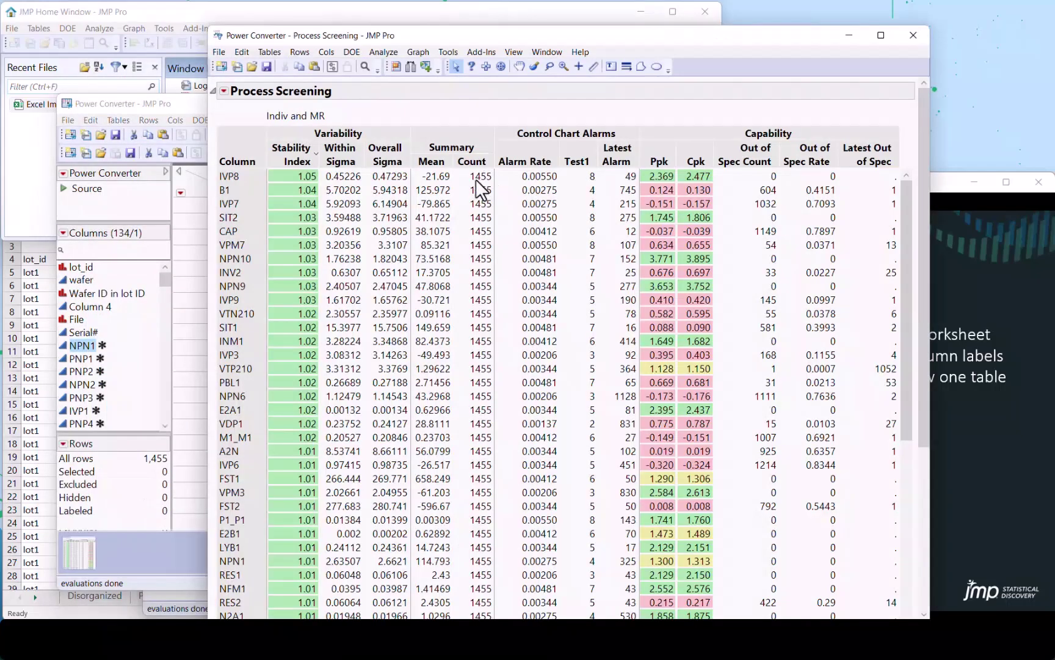